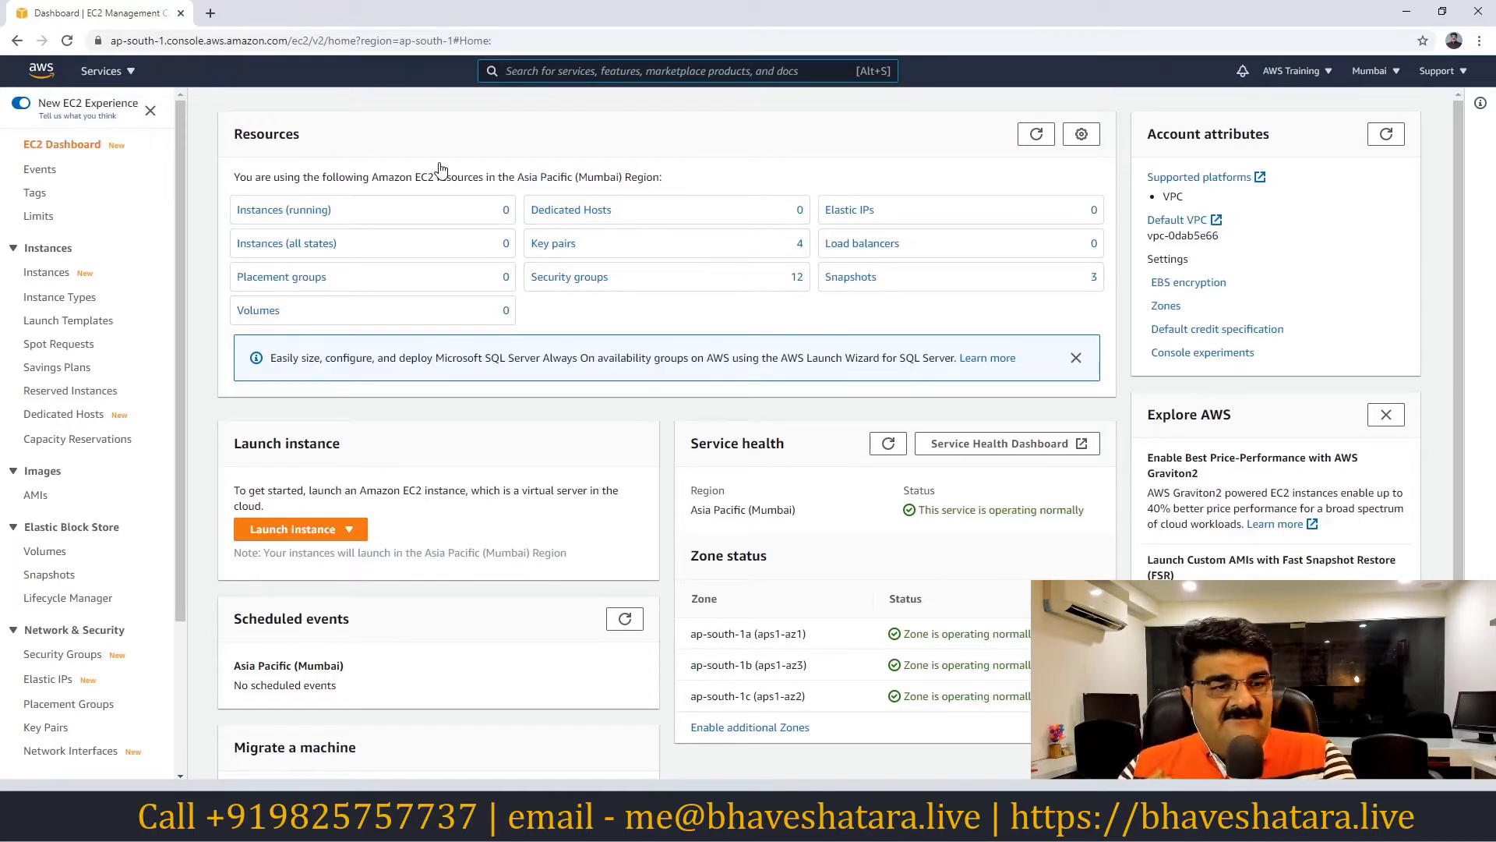
# Check the region list without changing it, then start the Launch Instance wizard
pyautogui.click(1362, 71)
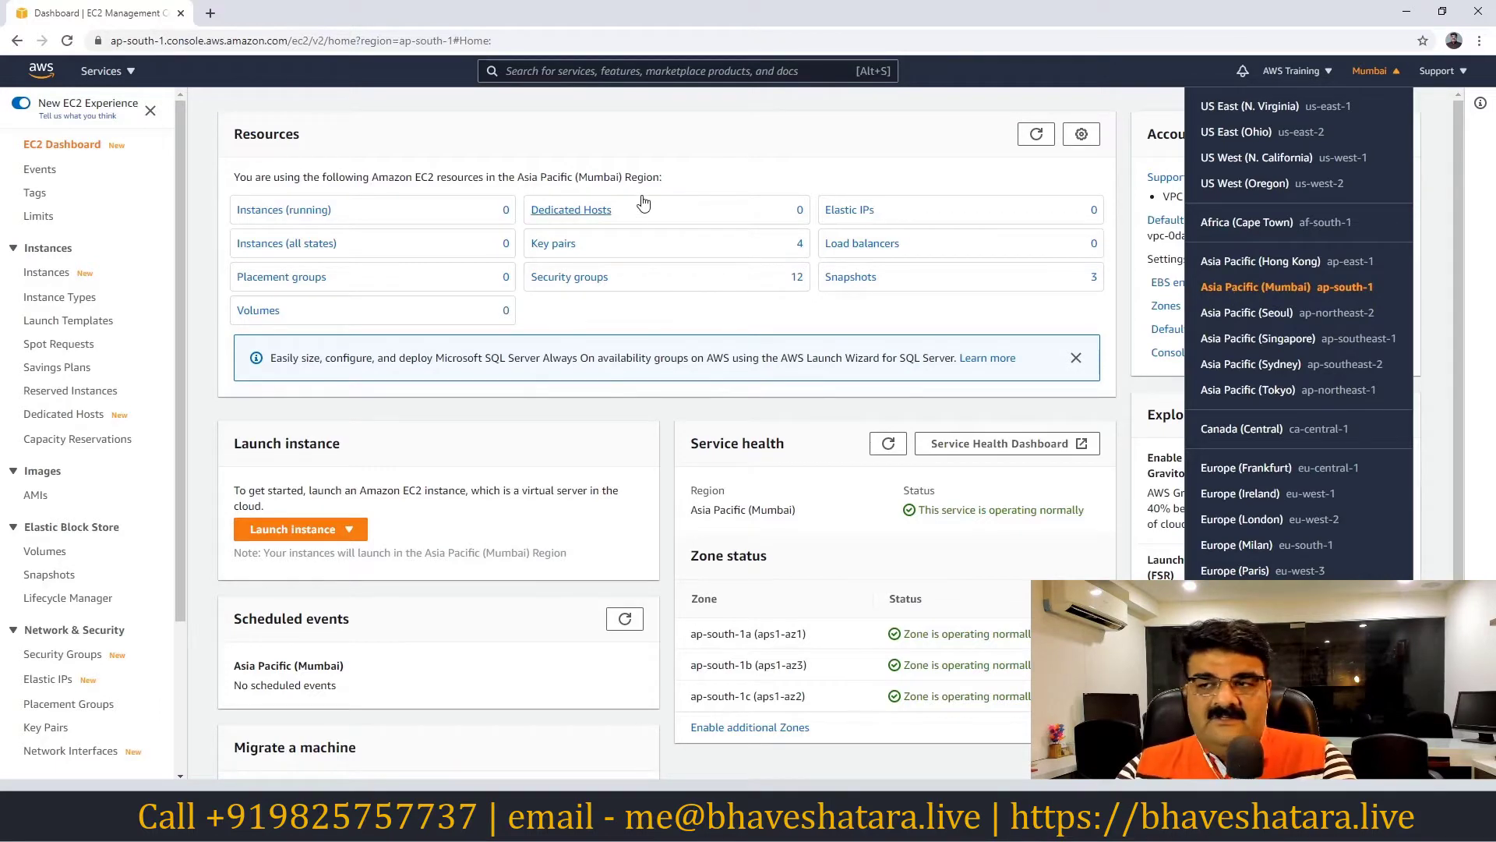
pyautogui.click(752, 156)
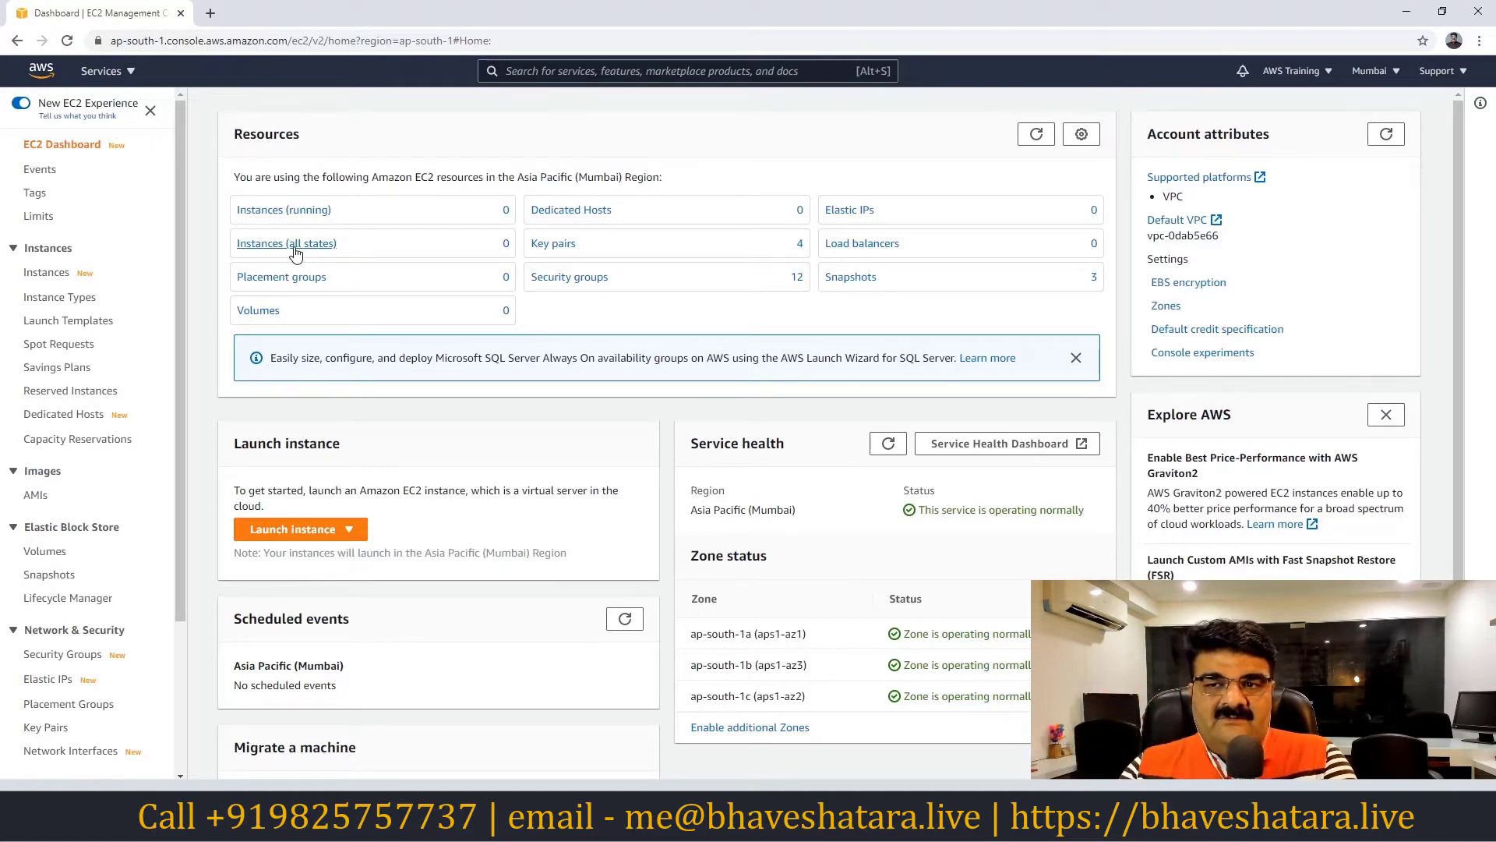
pyautogui.click(290, 533)
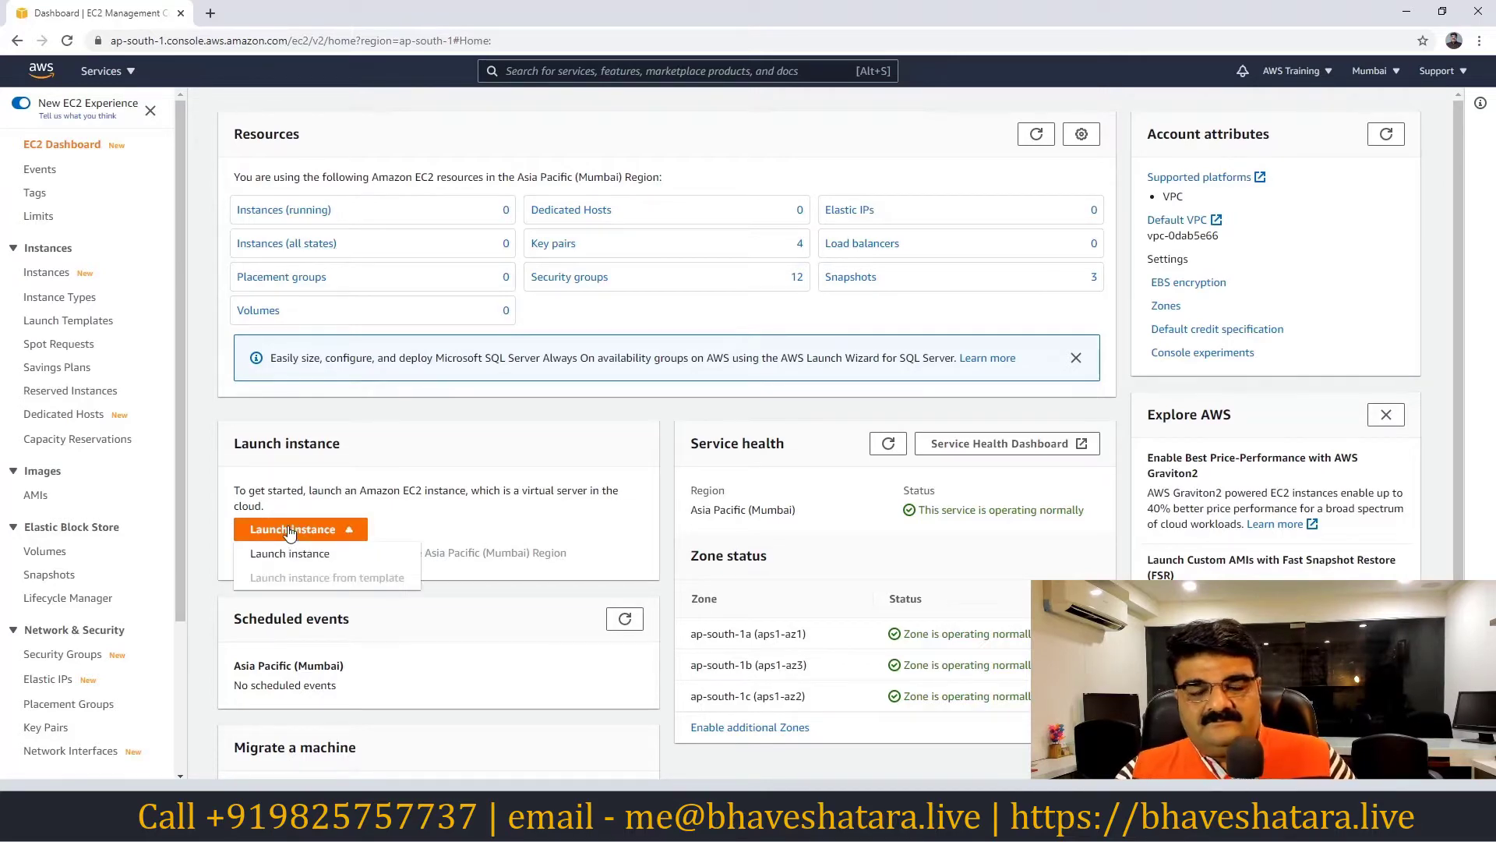
pyautogui.click(295, 554)
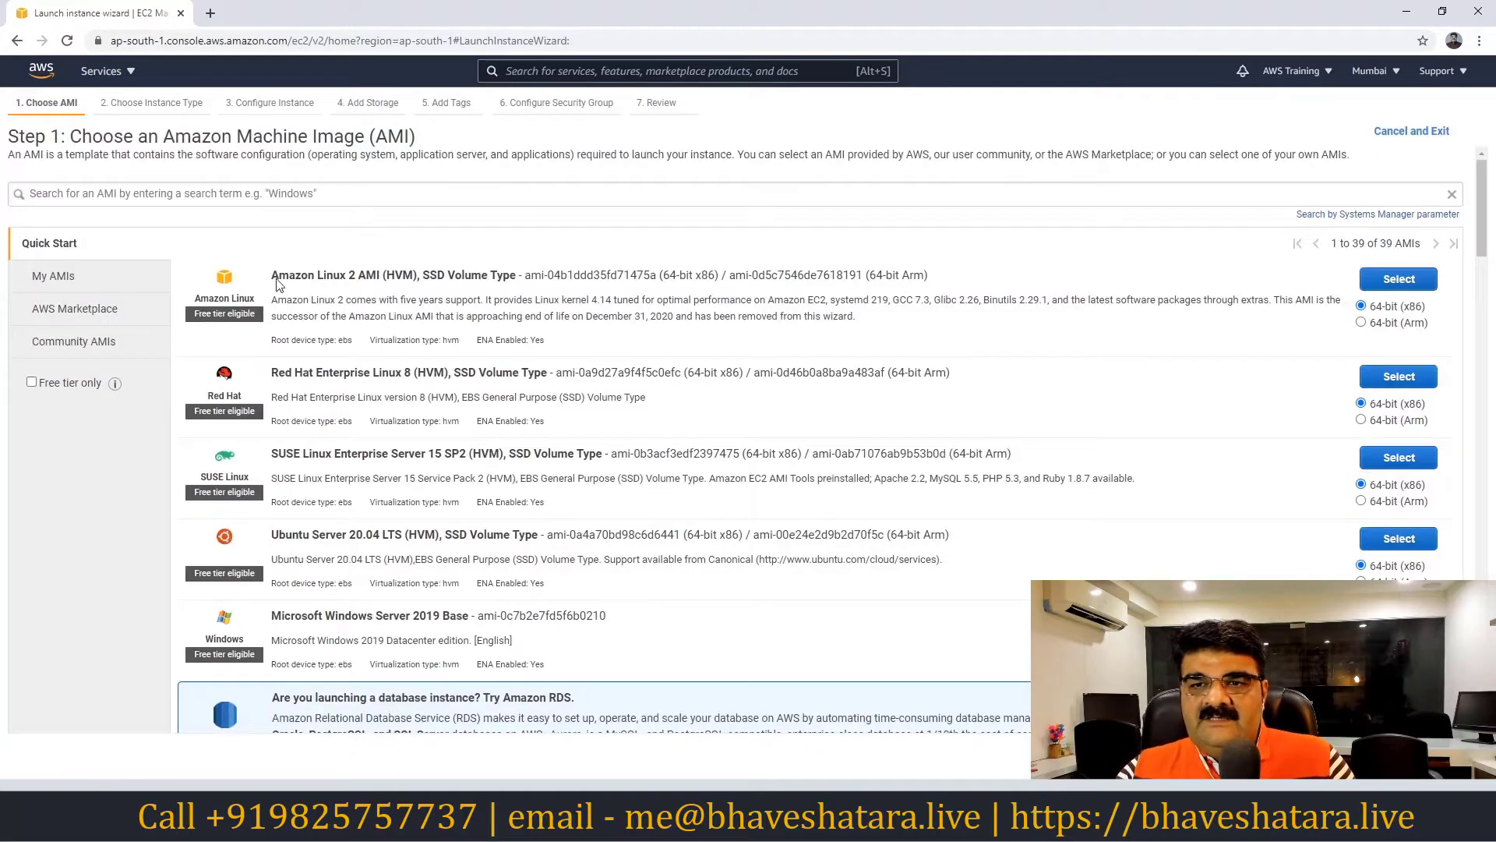
# Scroll the Step 1 AMI list down to the Microsoft Windows Server images
pyautogui.scroll(-6, 510, 441)
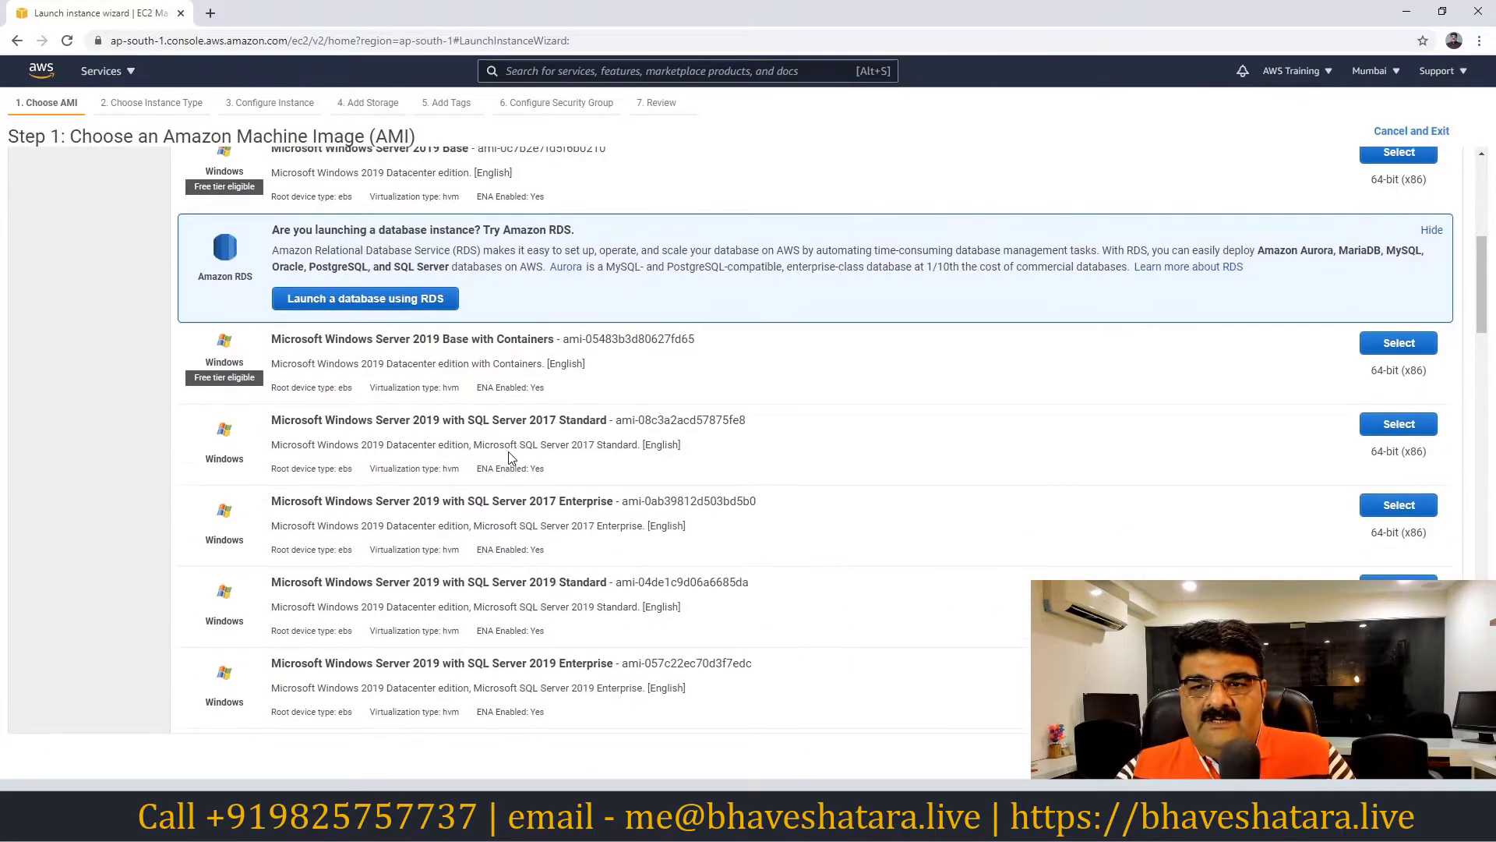
pyautogui.scroll(3, 511, 457)
pyautogui.scroll(3, 508, 456)
pyautogui.scroll(-2, 508, 456)
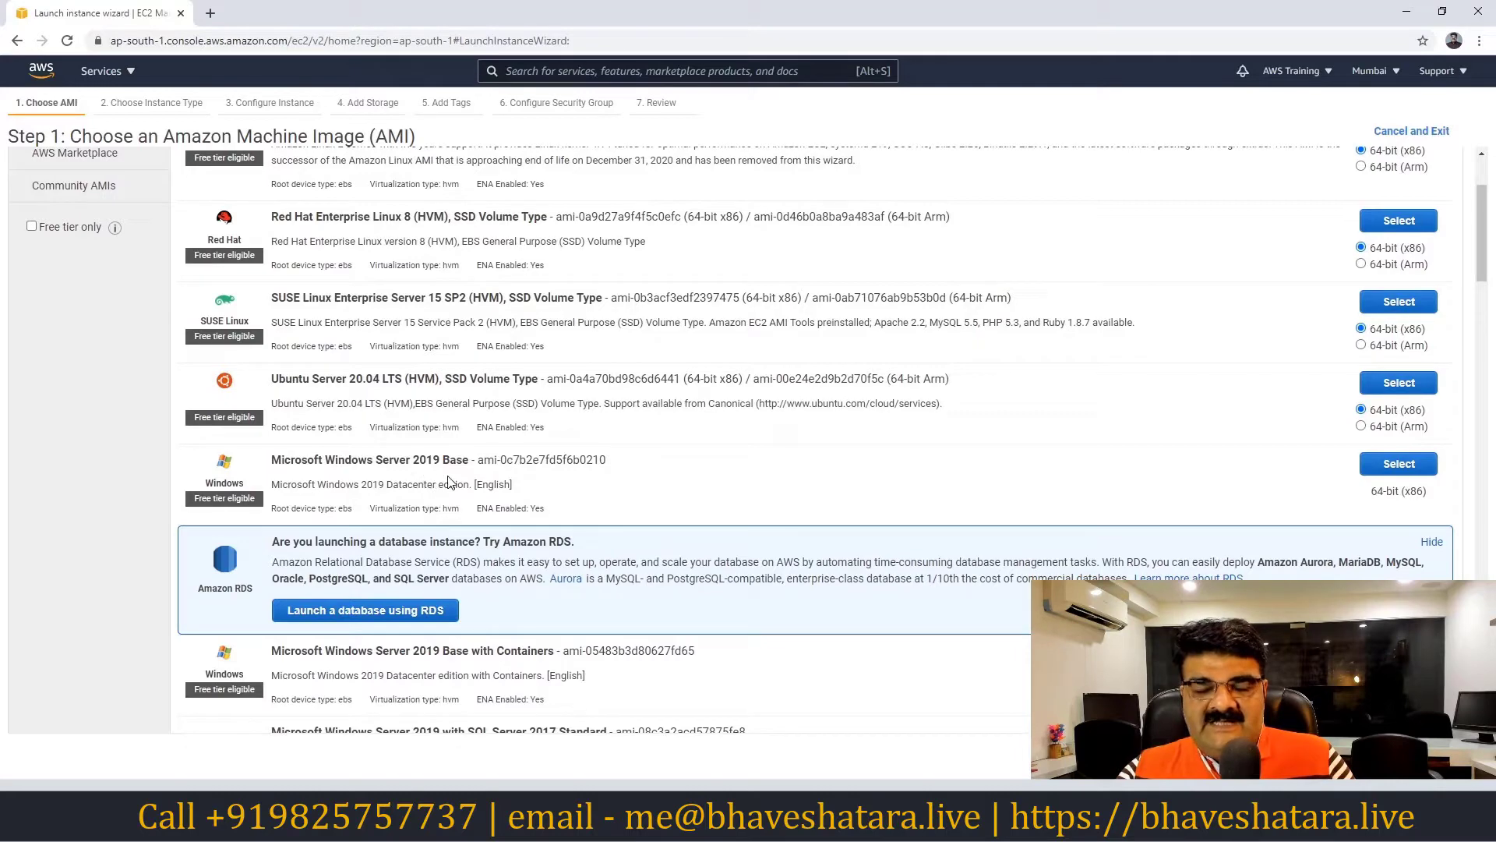
pyautogui.scroll(-4, 448, 482)
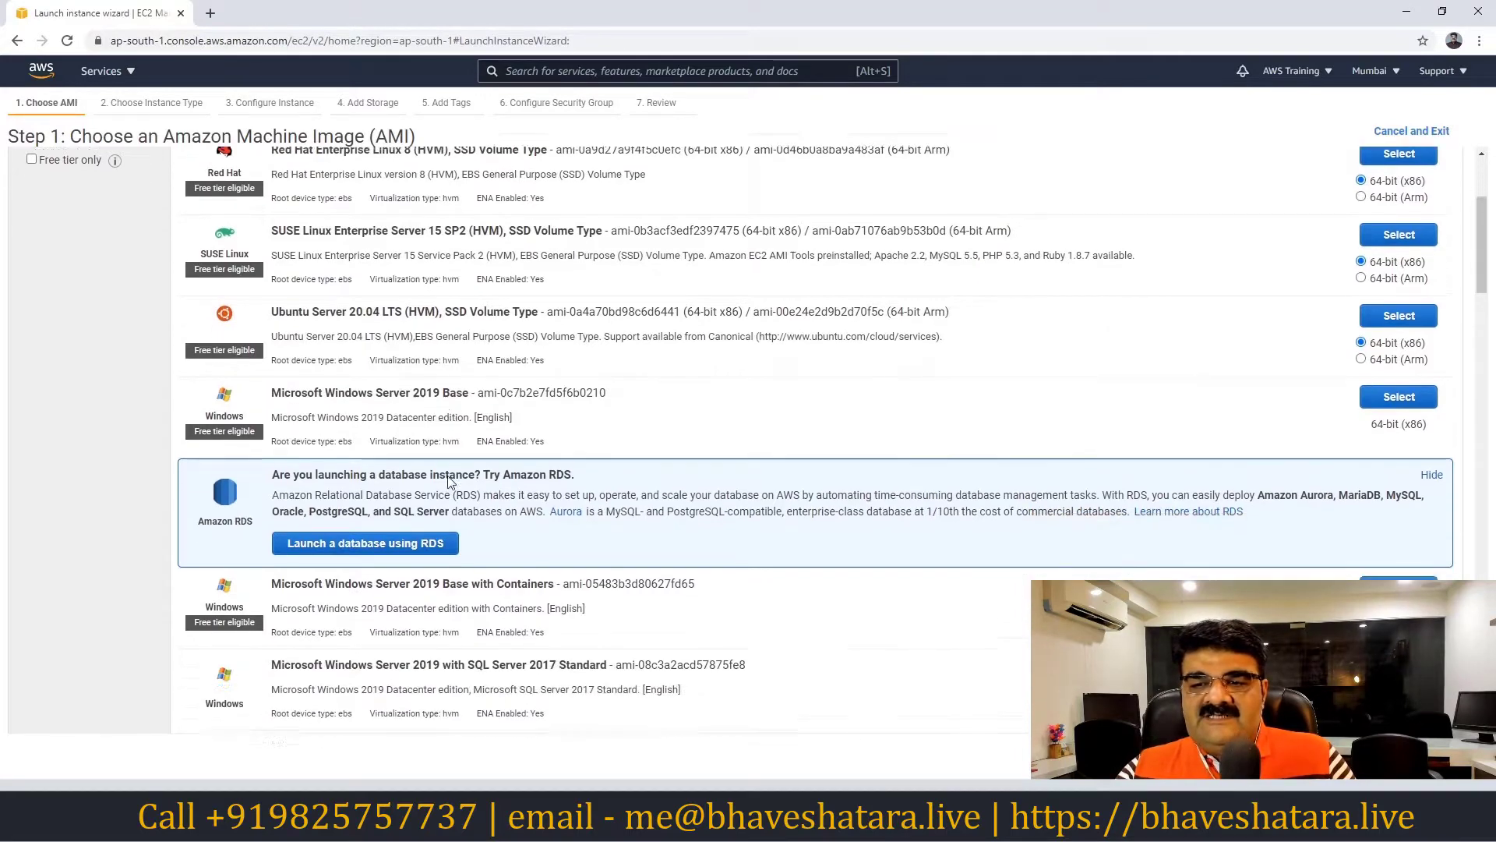
pyautogui.scroll(-3, 448, 482)
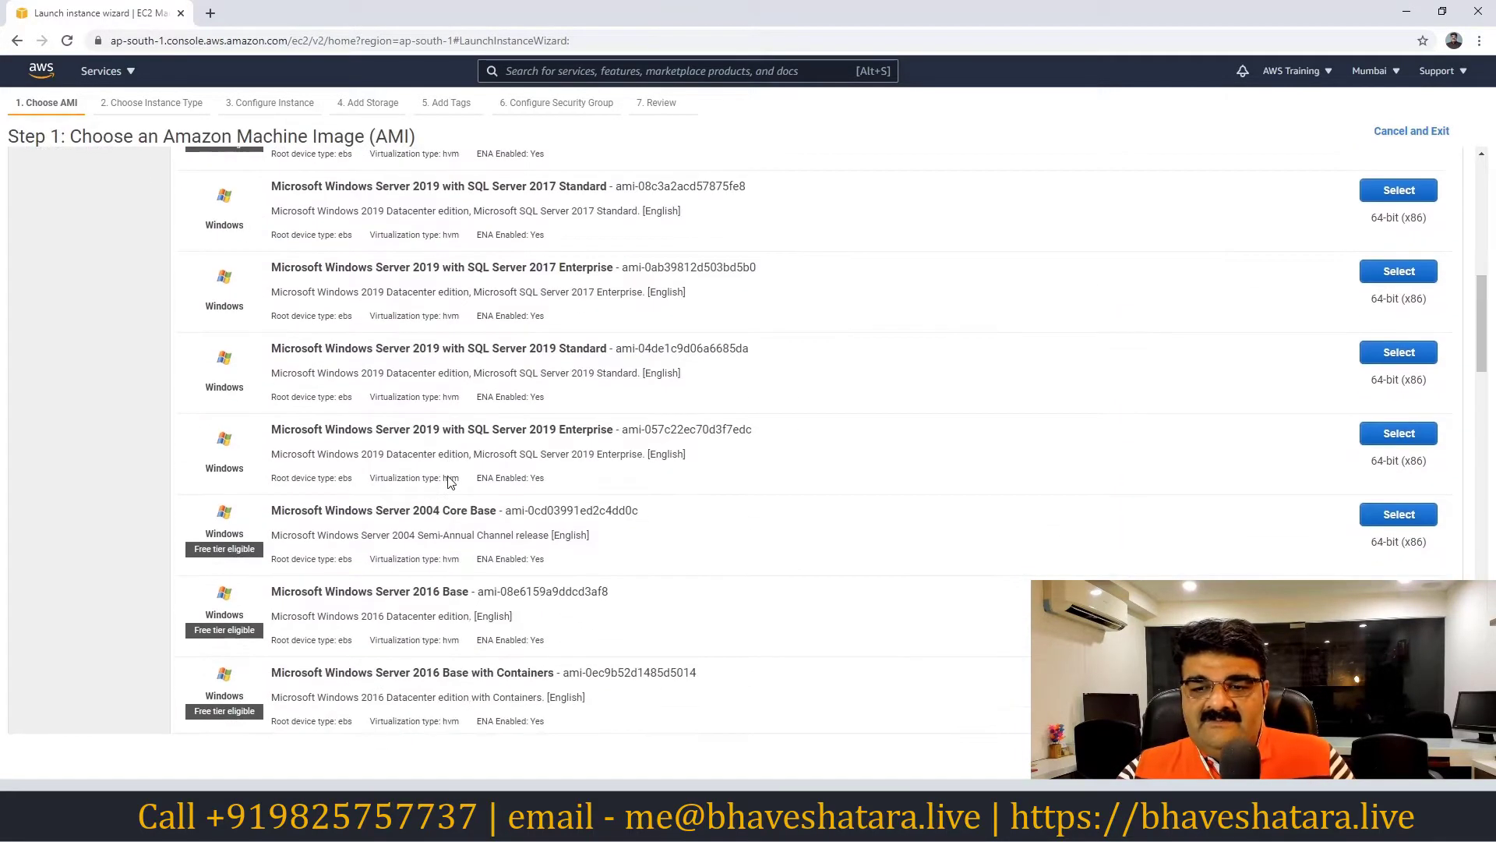
pyautogui.scroll(-1, 444, 529)
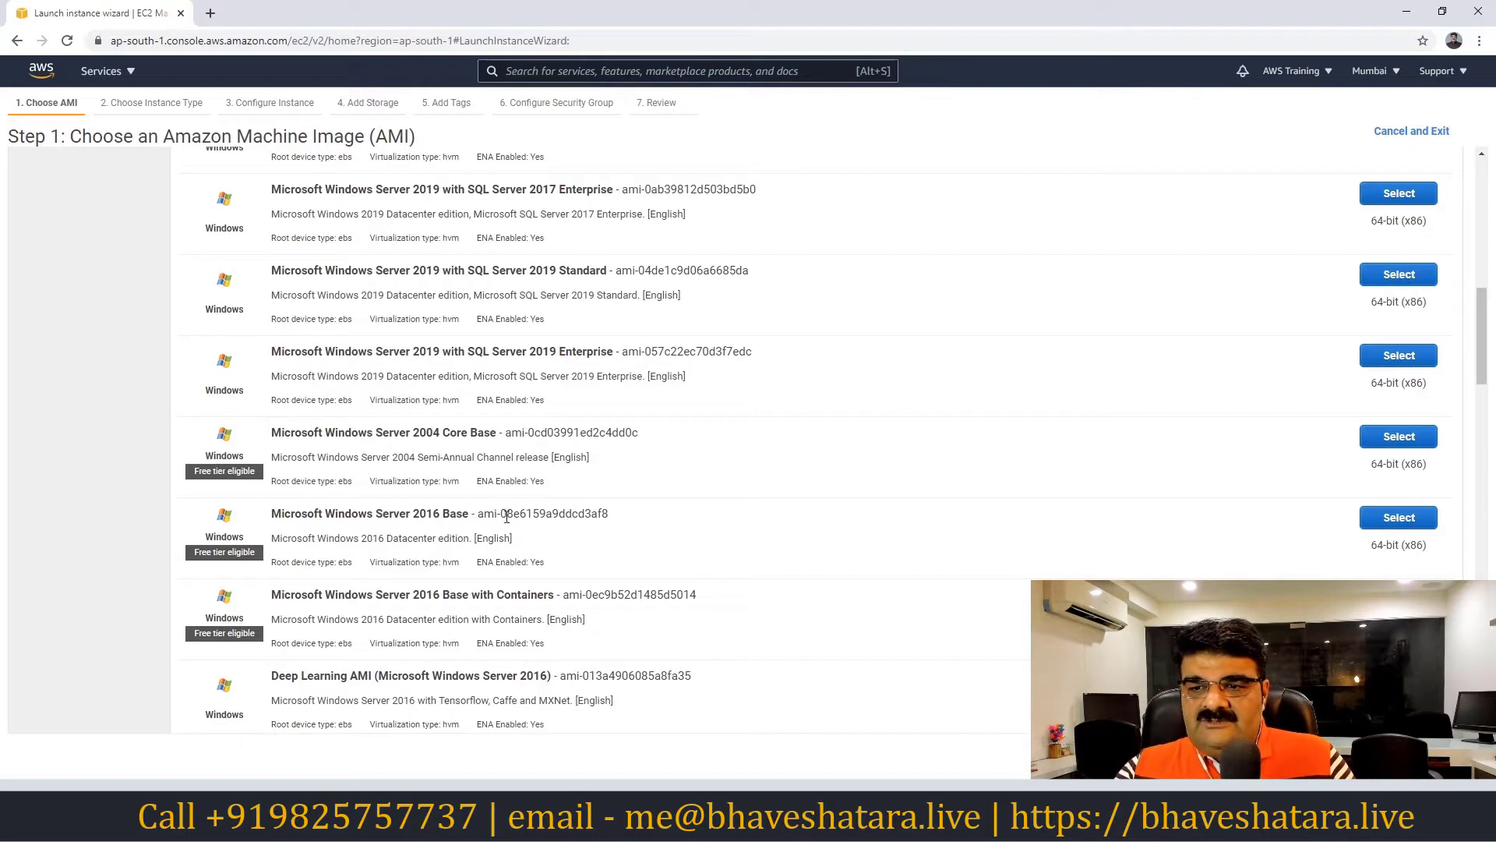
# Select the Microsoft Windows Server 2016 Base AMI, keeping the free-tier t2.micro type
pyautogui.click(1381, 521)
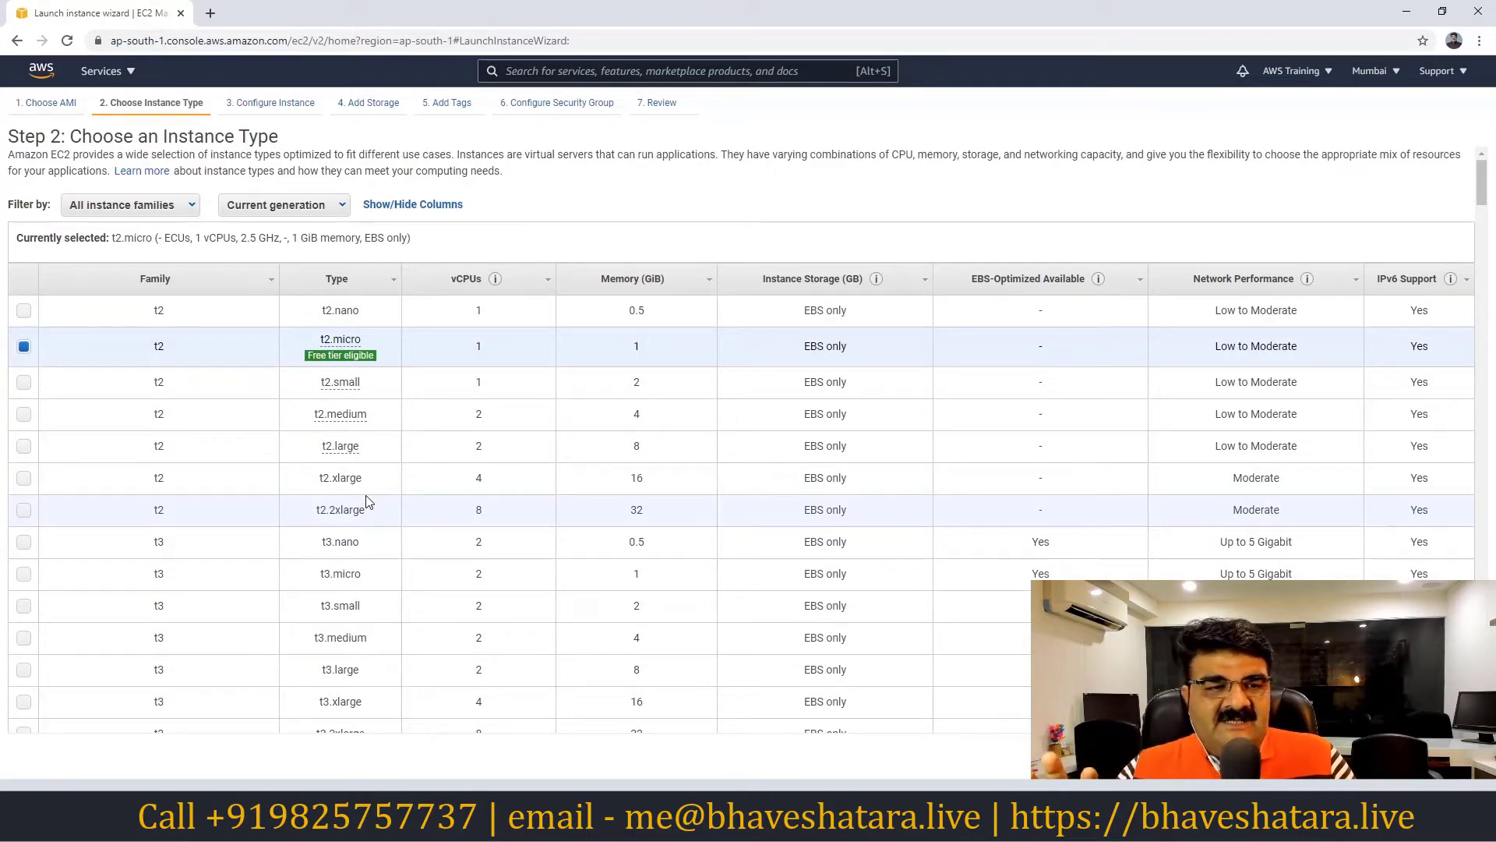
pyautogui.moveTo(346, 357)
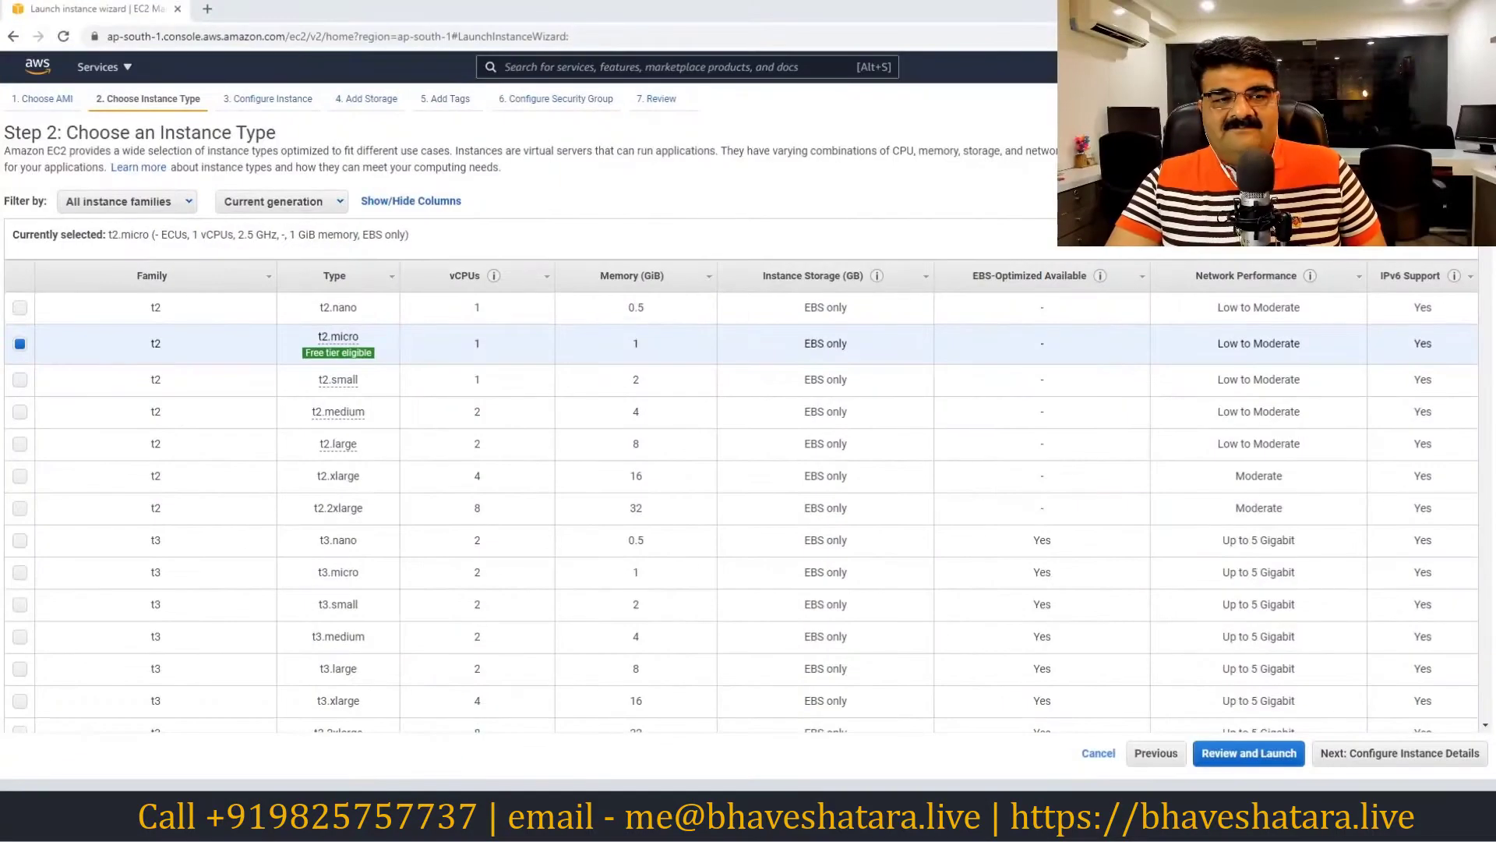
# Advance to Configure Instance Details and empty the Number of instances field
pyautogui.click(1414, 756)
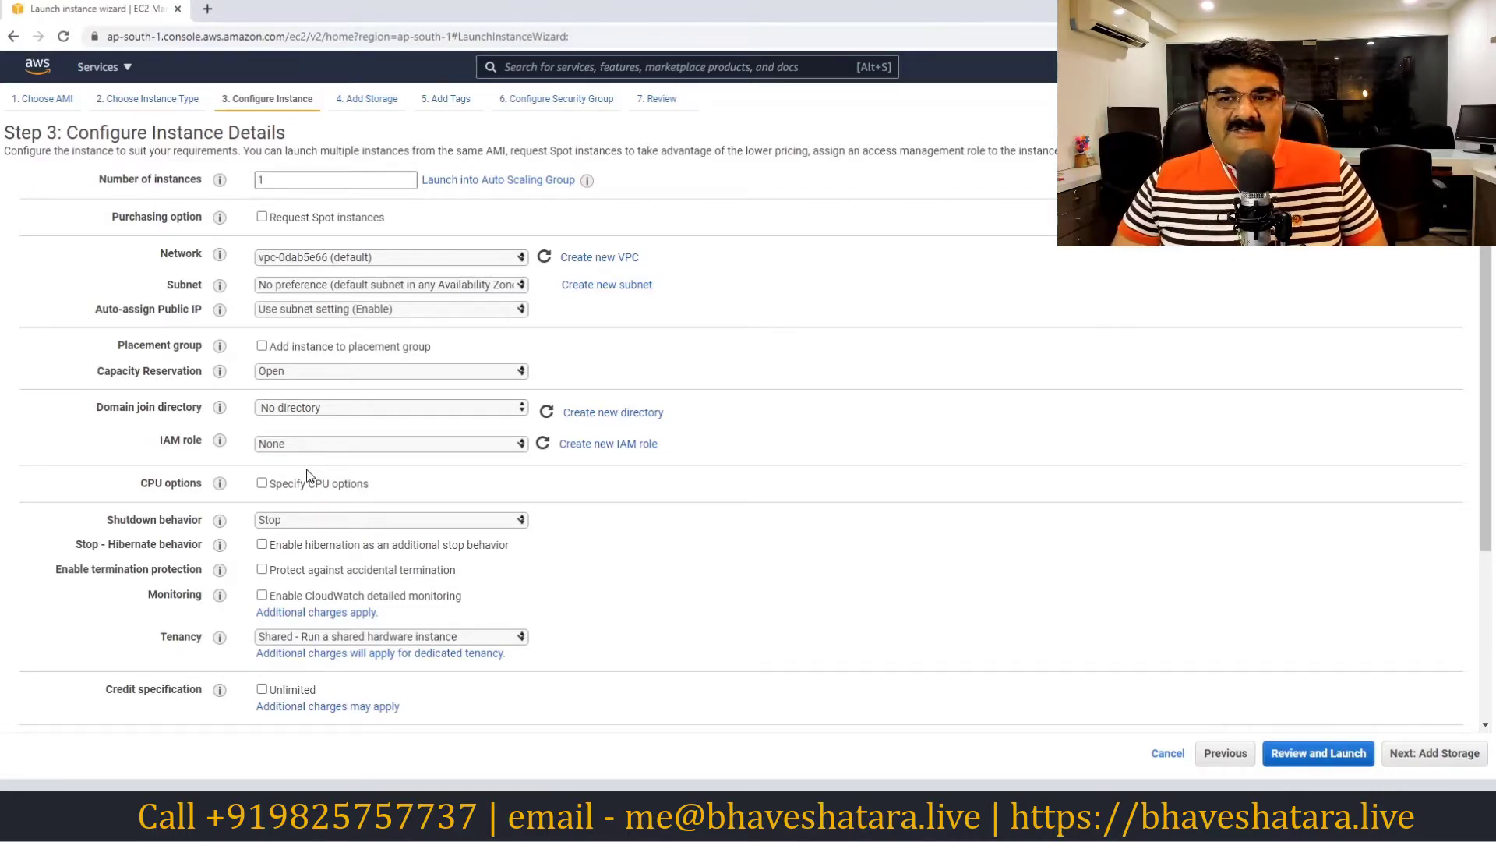
pyautogui.click(277, 180)
pyautogui.doubleClick(278, 180)
pyautogui.press('BackSpace')
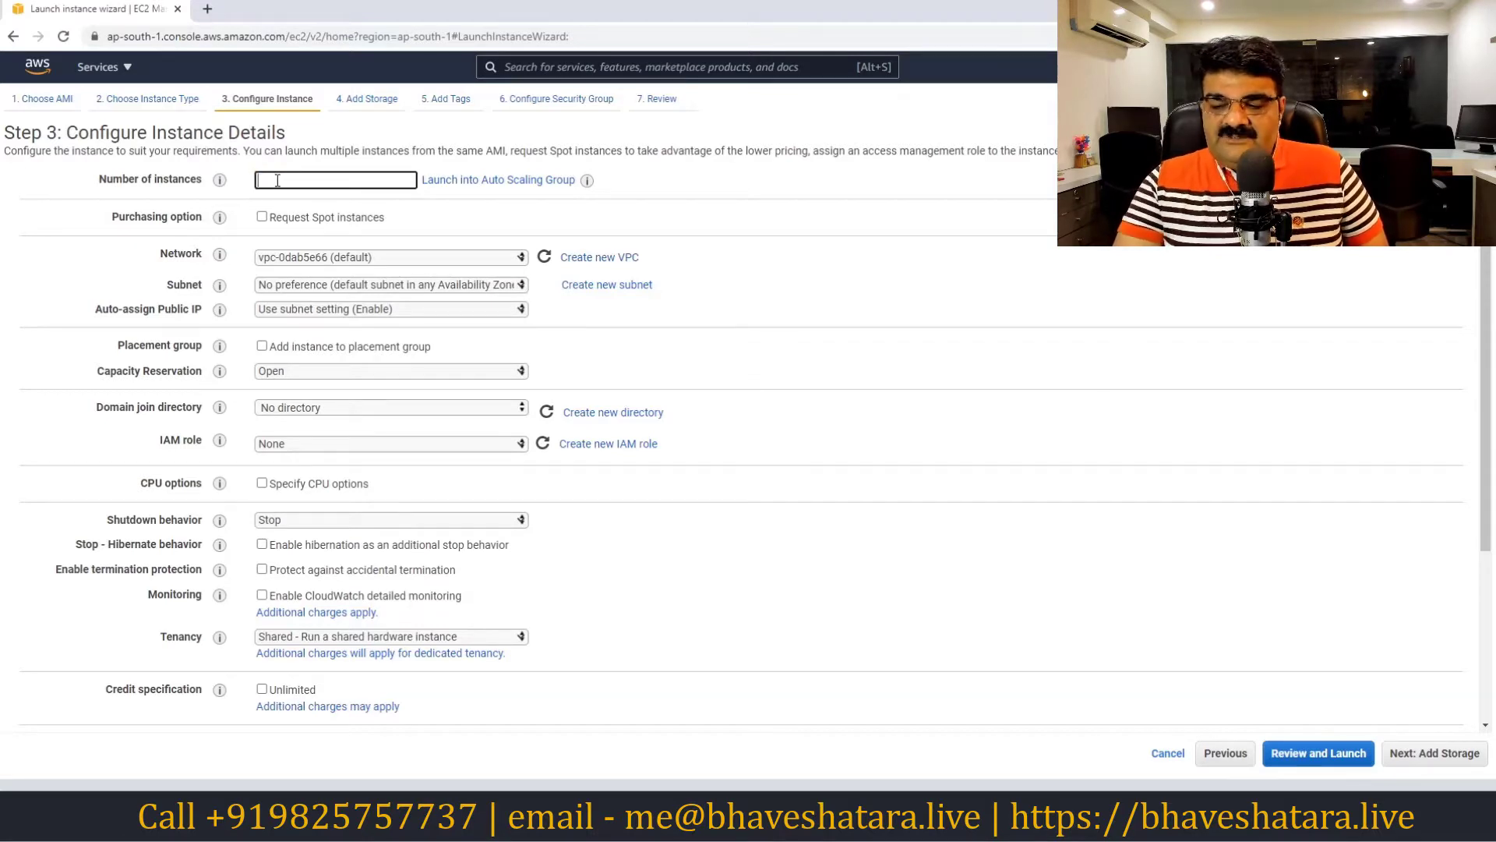
pyautogui.write('2')
pyautogui.press('BackSpace')
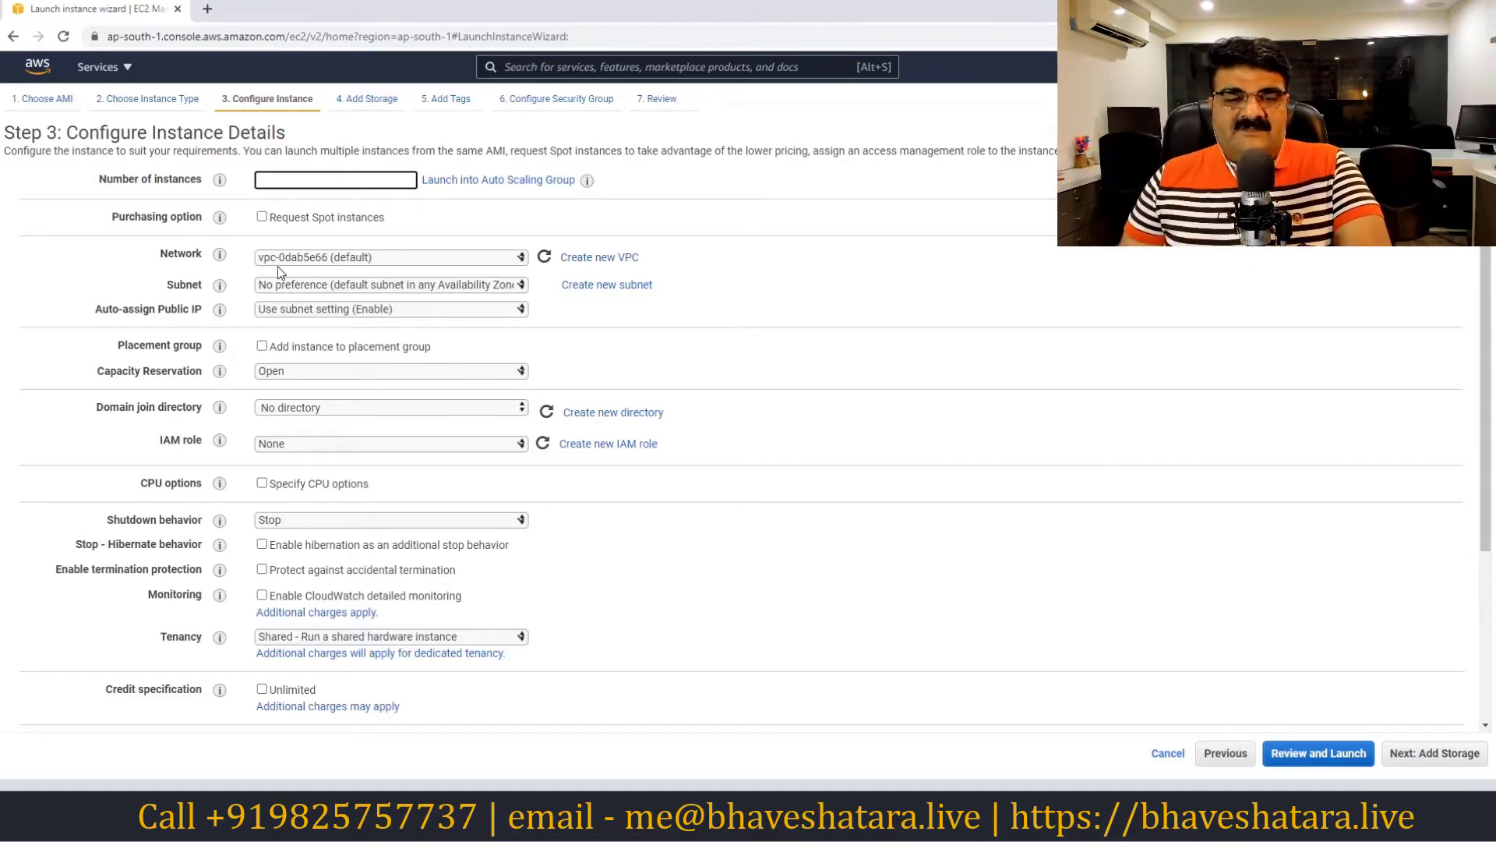
# Enter 1 as the number of instances and browse the Subnet options, such as ap-south-1a
pyautogui.write('1')
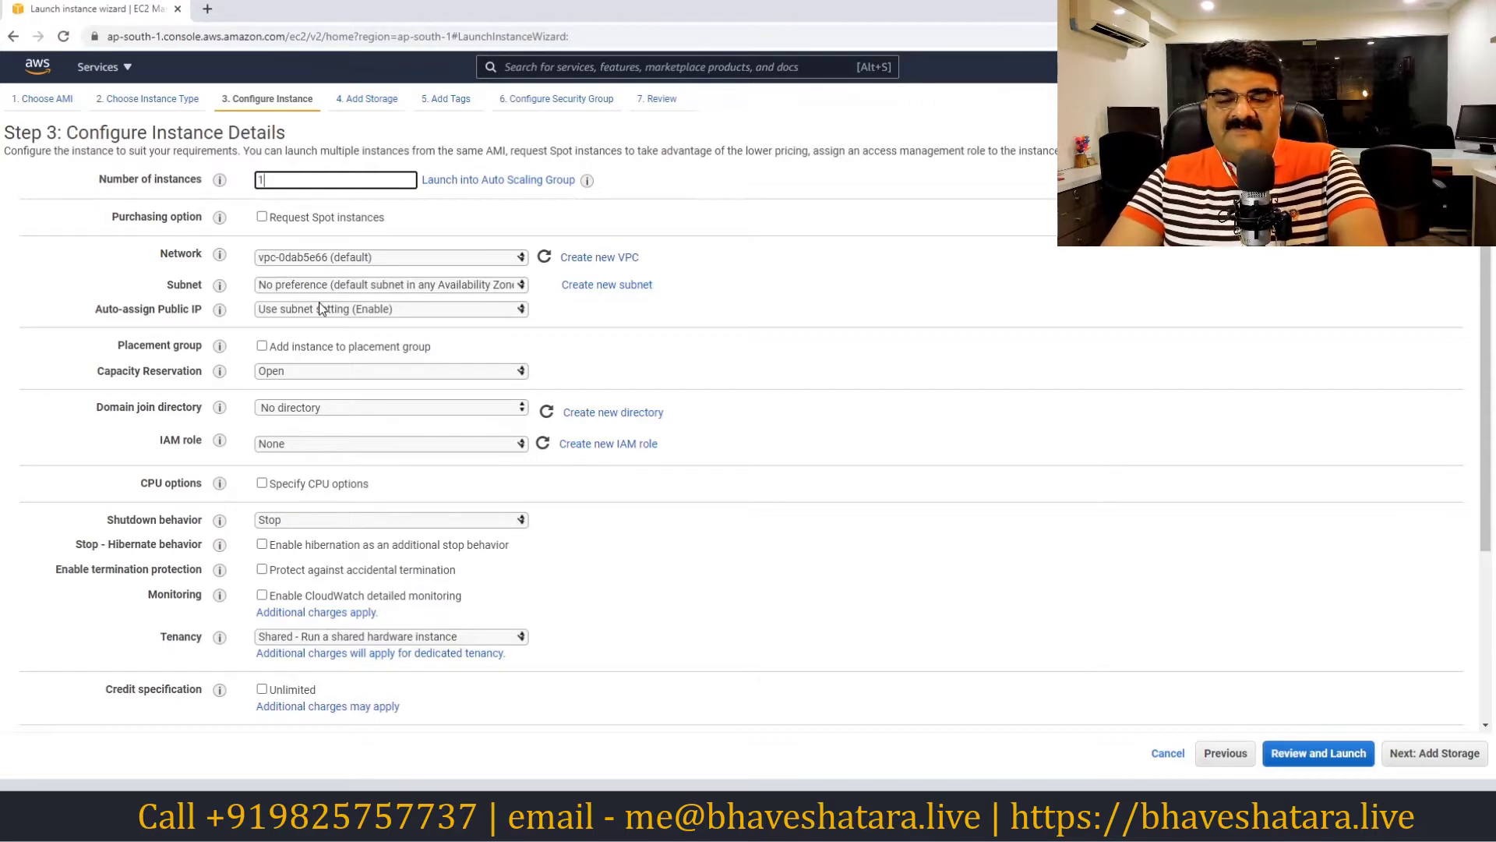
pyautogui.click(360, 289)
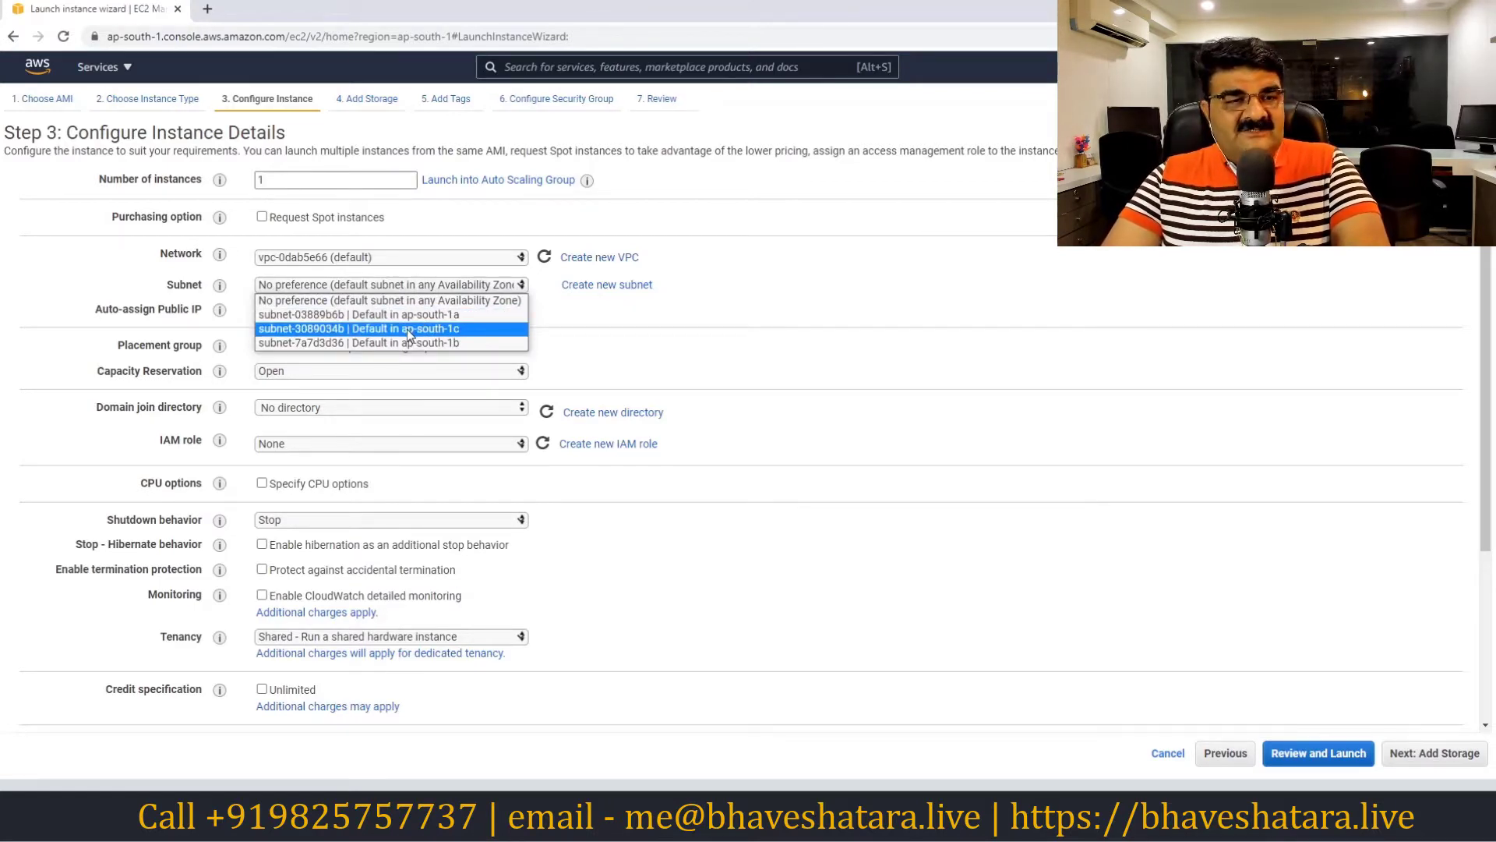
pyautogui.press('Up')
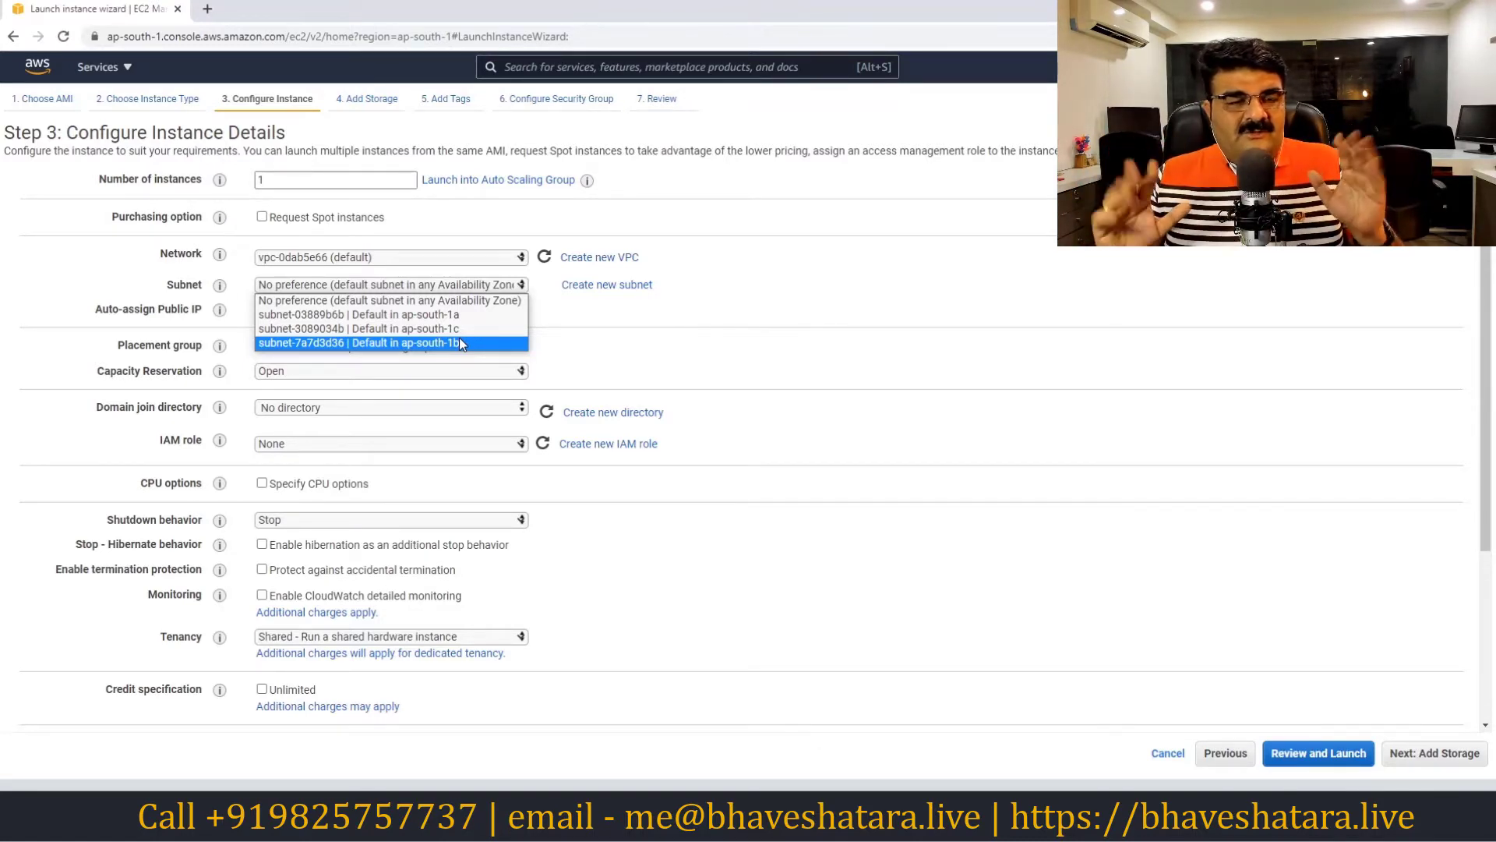
# Leave the subnet at No preference, keeping the default VPC and other instance details
pyautogui.click(413, 301)
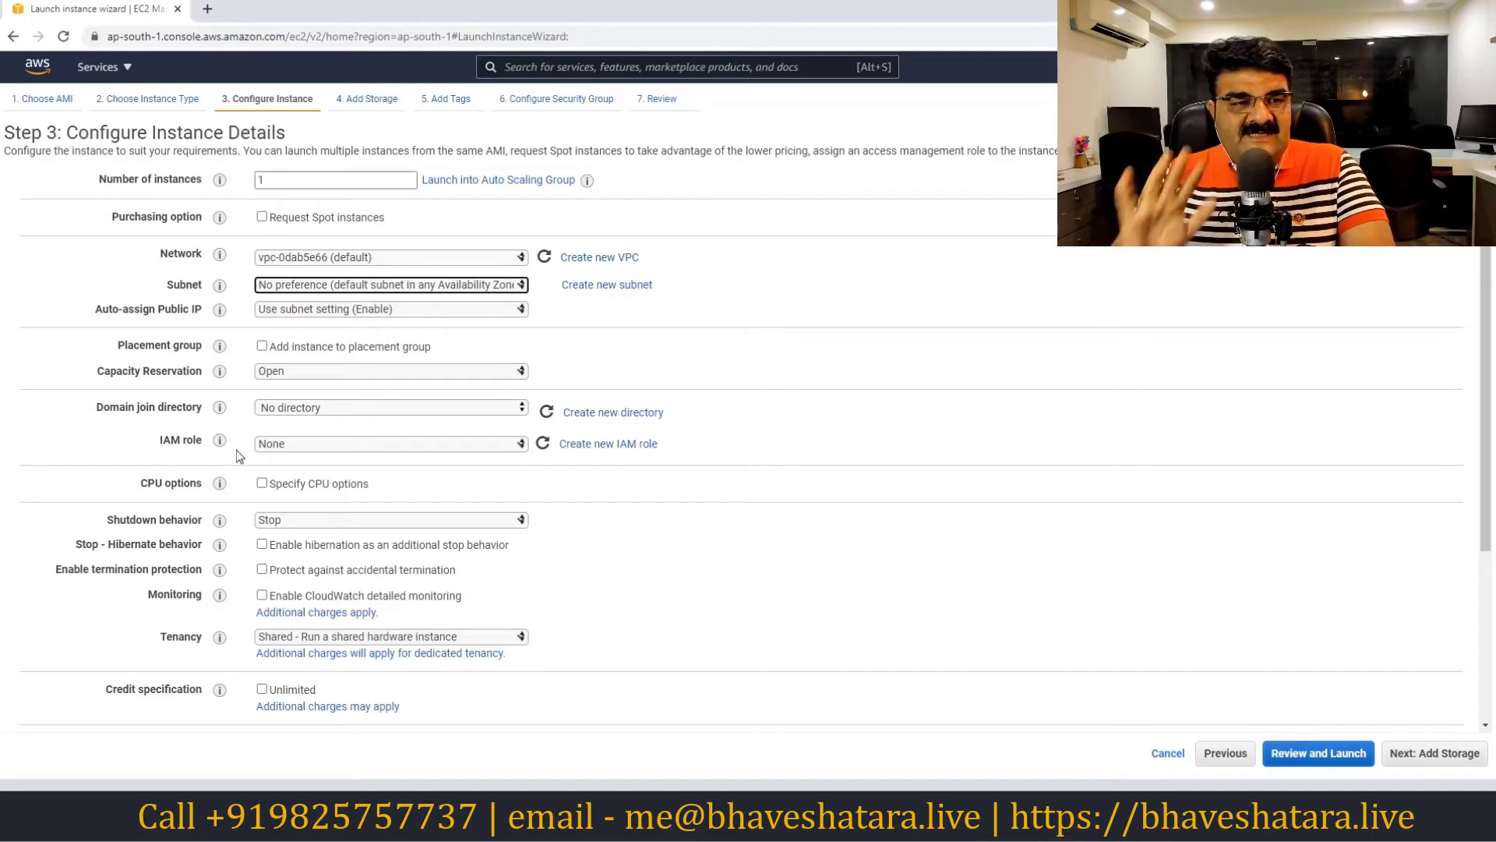
# Advance to Step 4: Add Storage, showing the 30 GiB gp2 root volume
pyautogui.click(1417, 760)
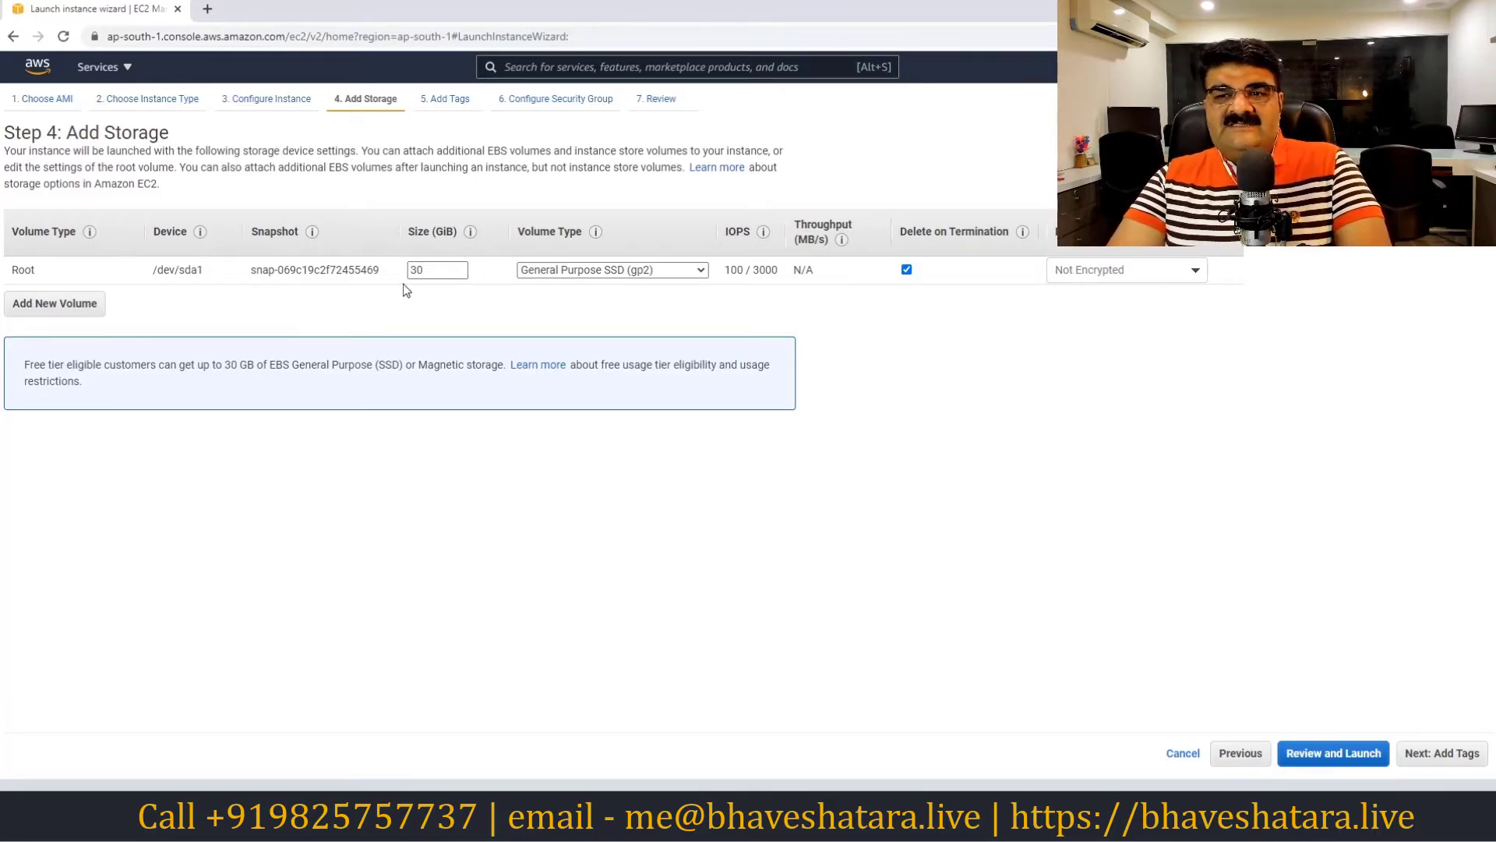
# Add and remove an extra EBS volume, leaving Delete on Termination checked on the root volume
pyautogui.click(75, 311)
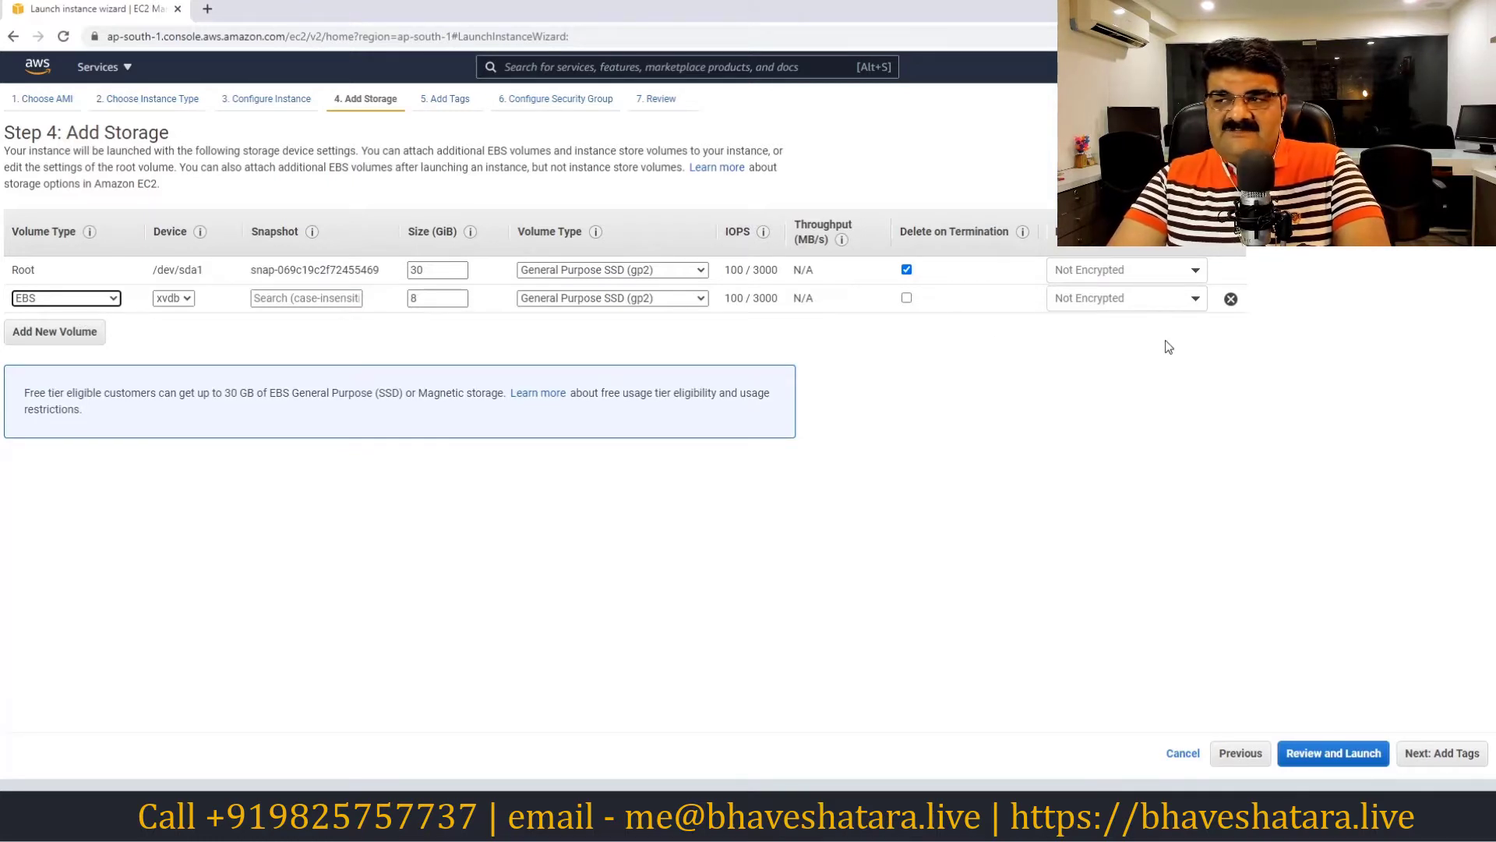
pyautogui.click(1232, 300)
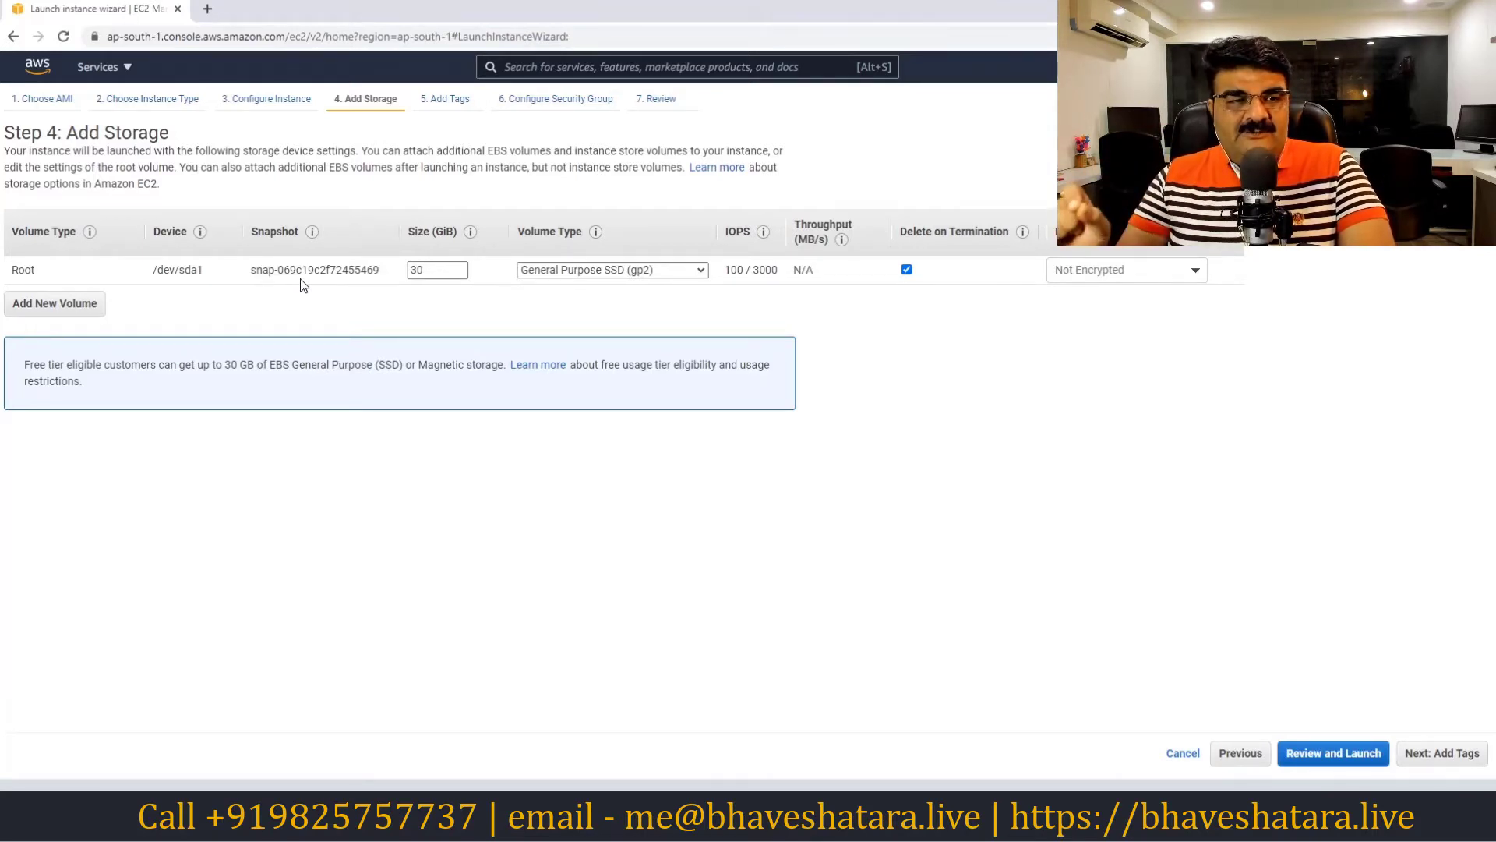
pyautogui.click(908, 271)
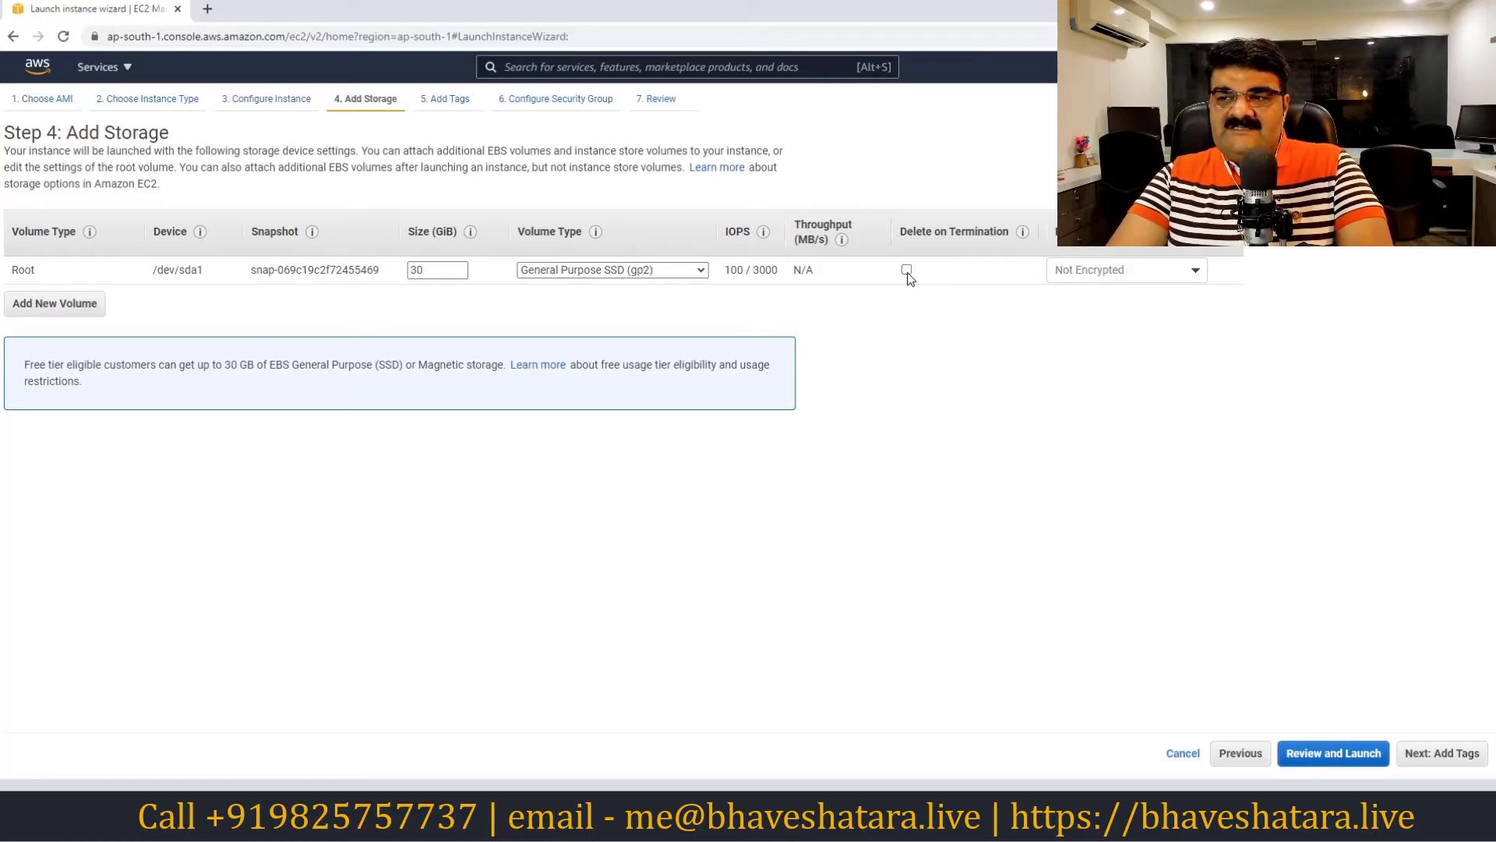
pyautogui.click(907, 271)
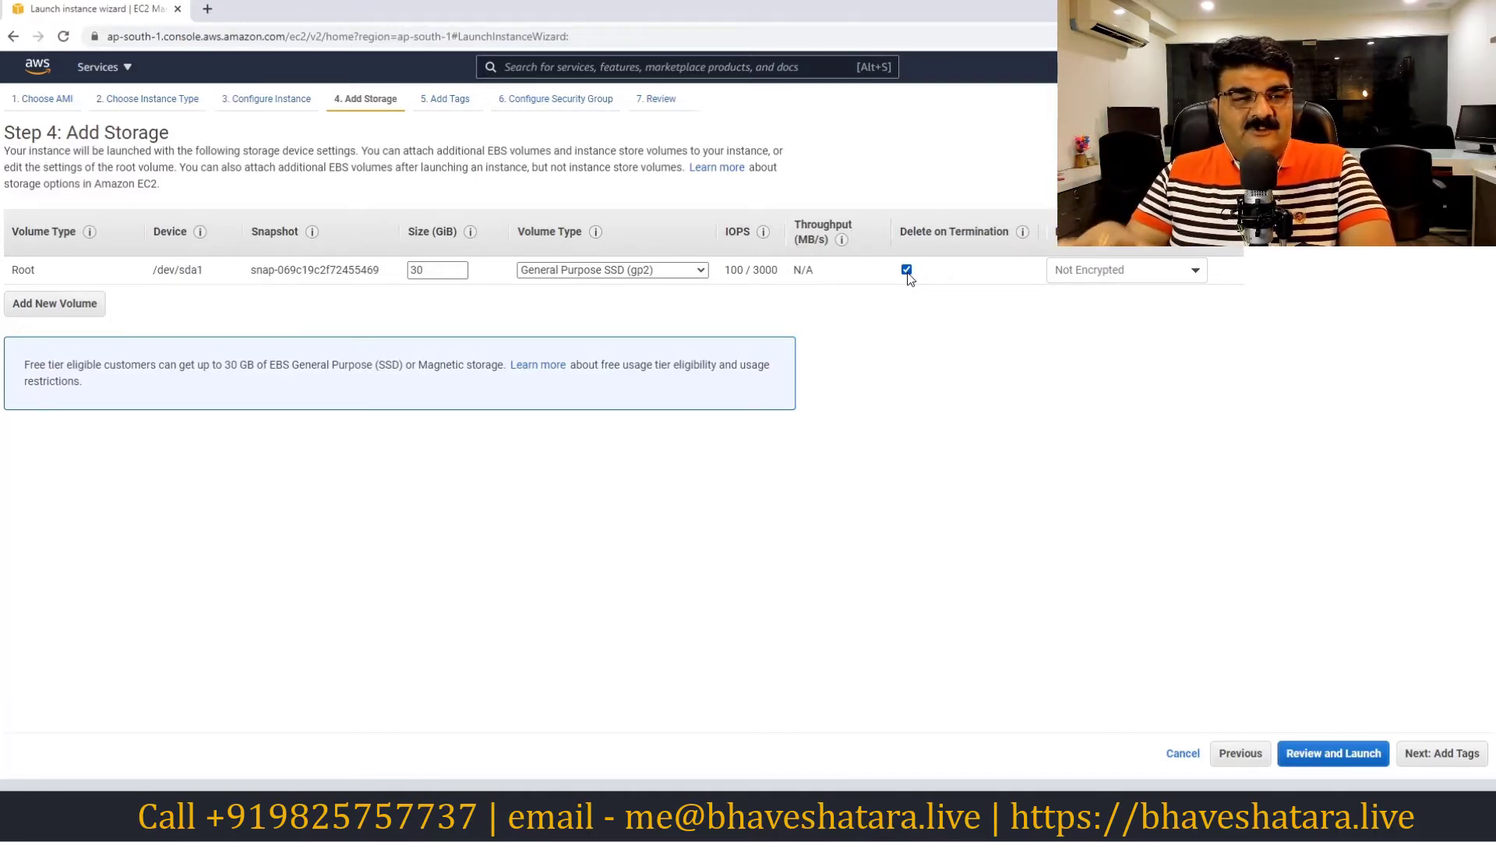
pyautogui.click(908, 270)
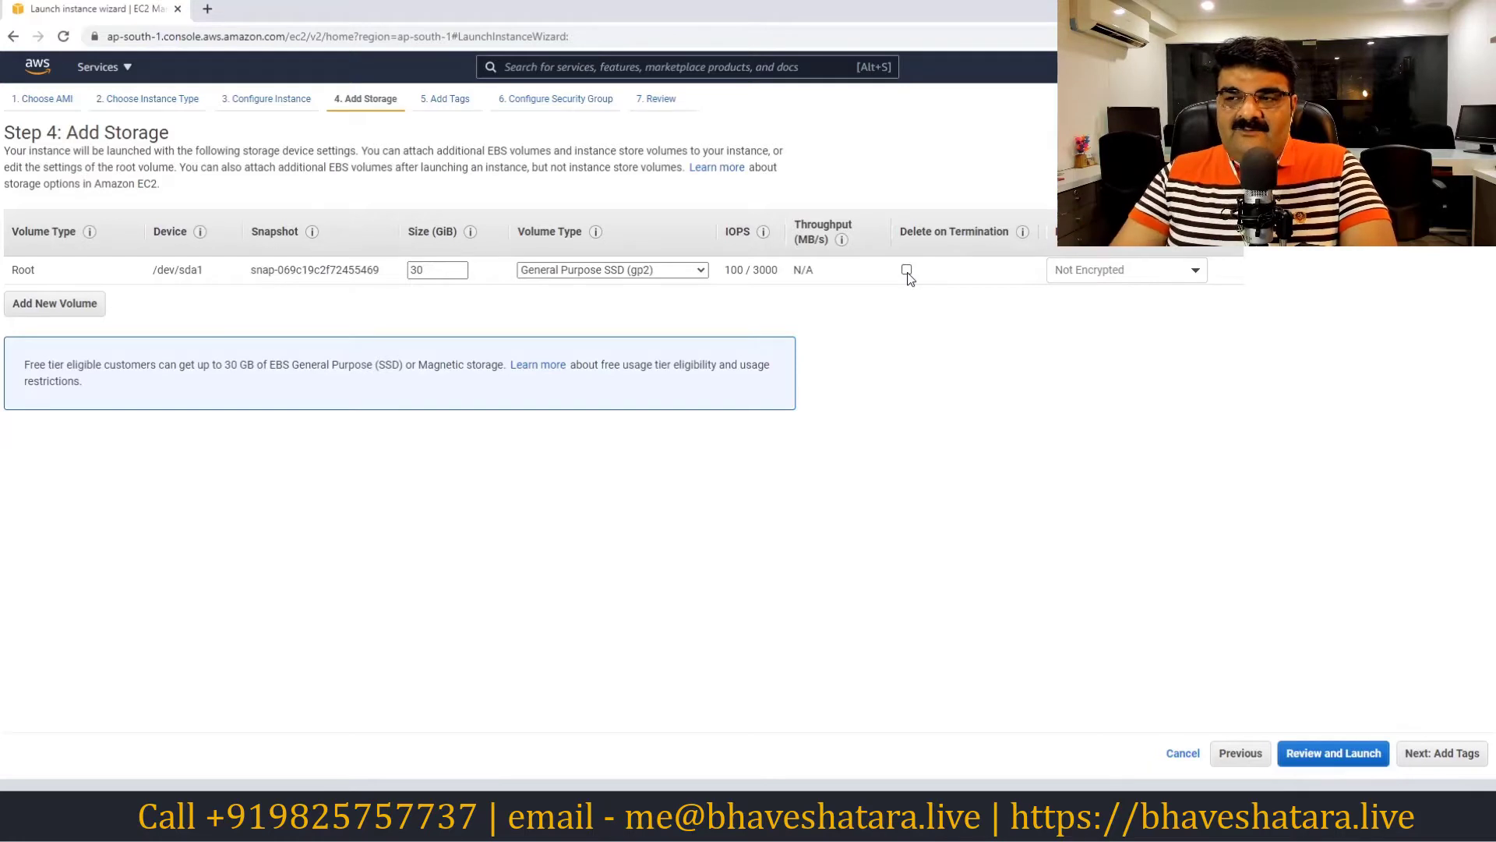
pyautogui.click(908, 270)
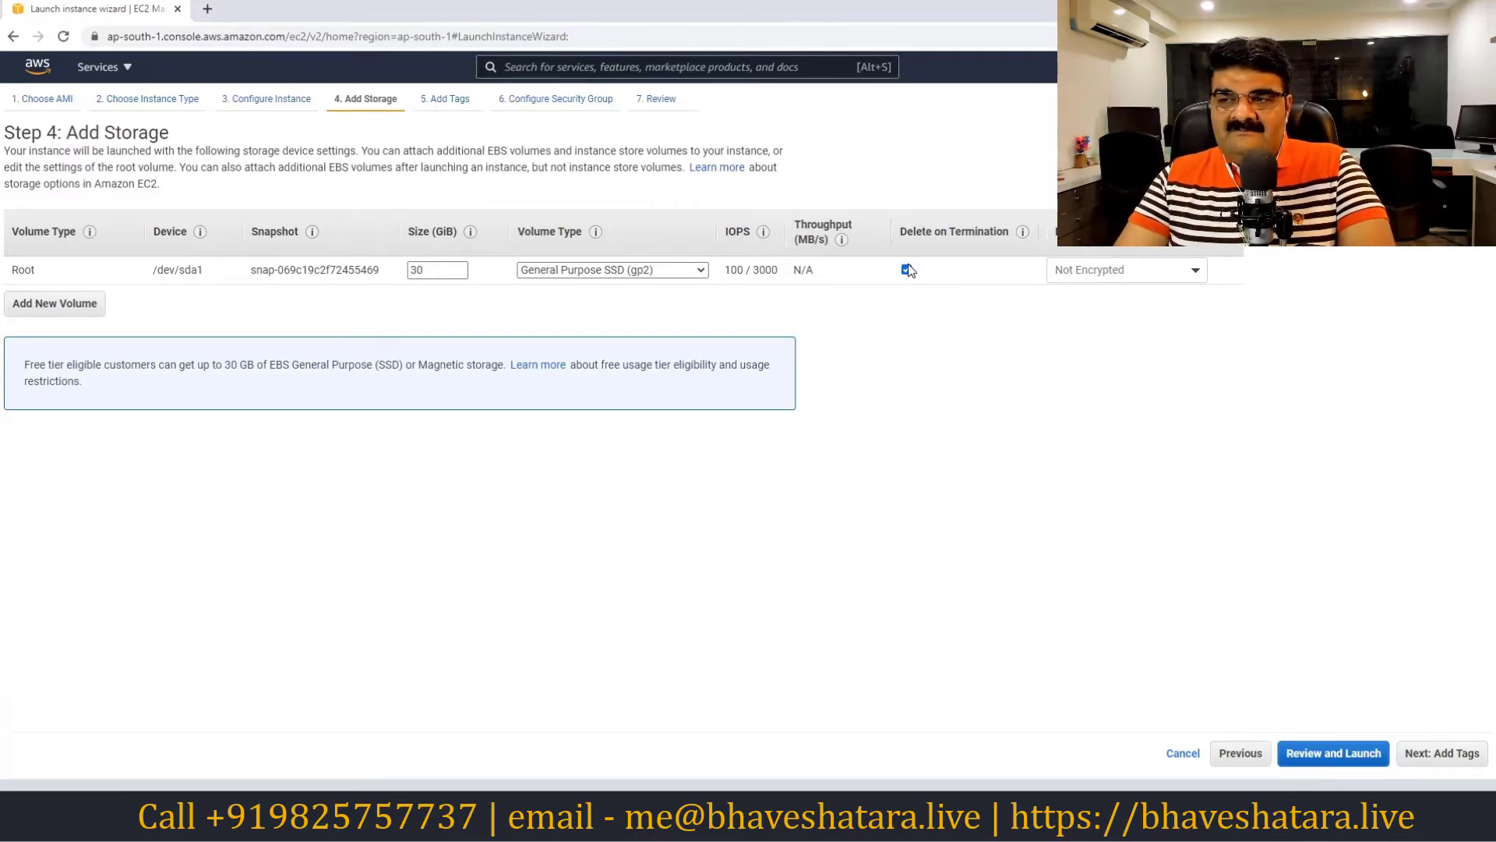
pyautogui.click(907, 270)
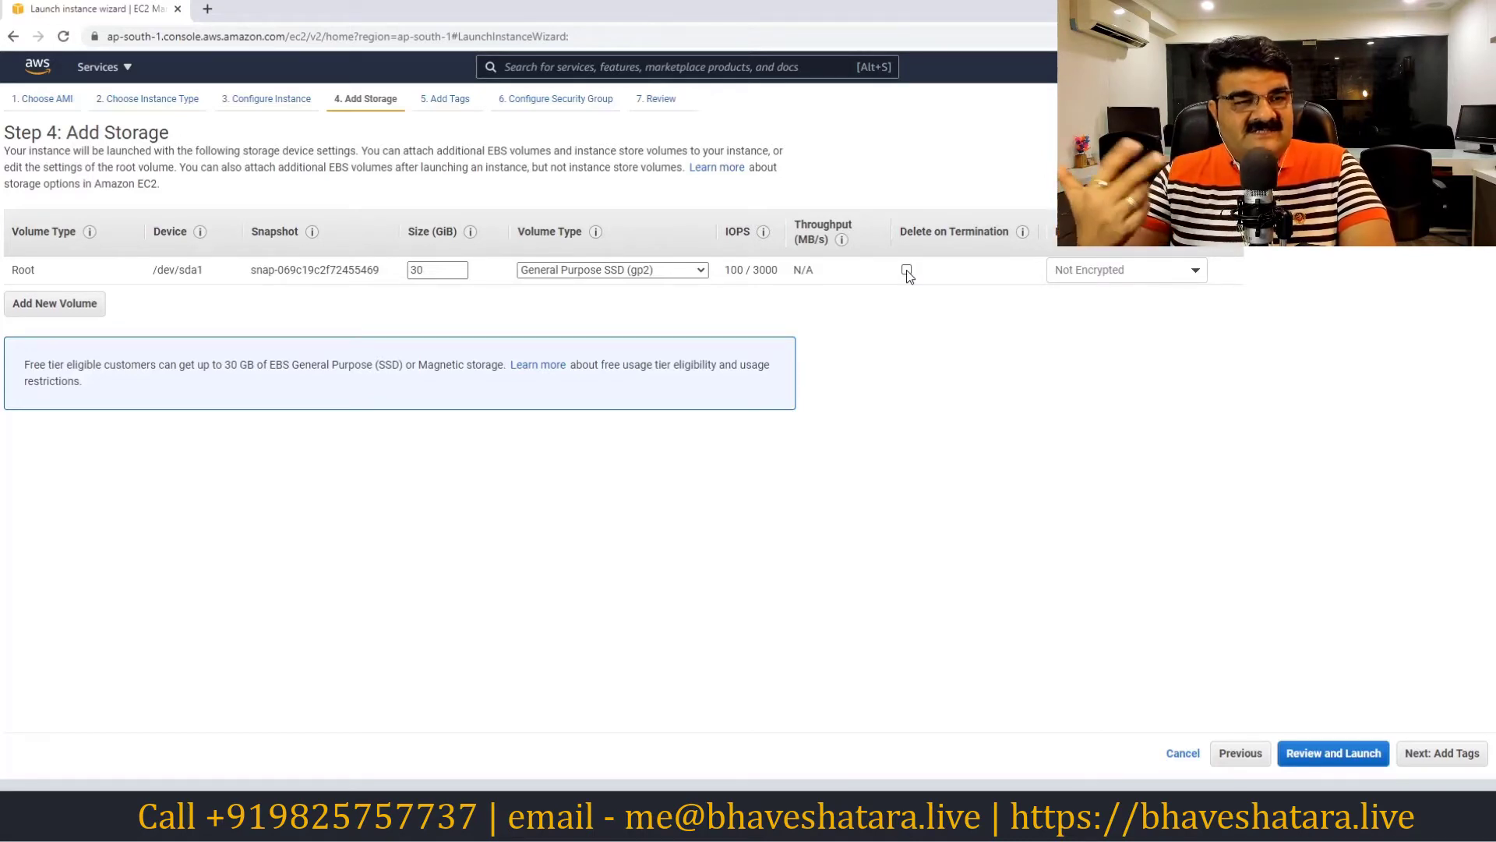
pyautogui.click(906, 270)
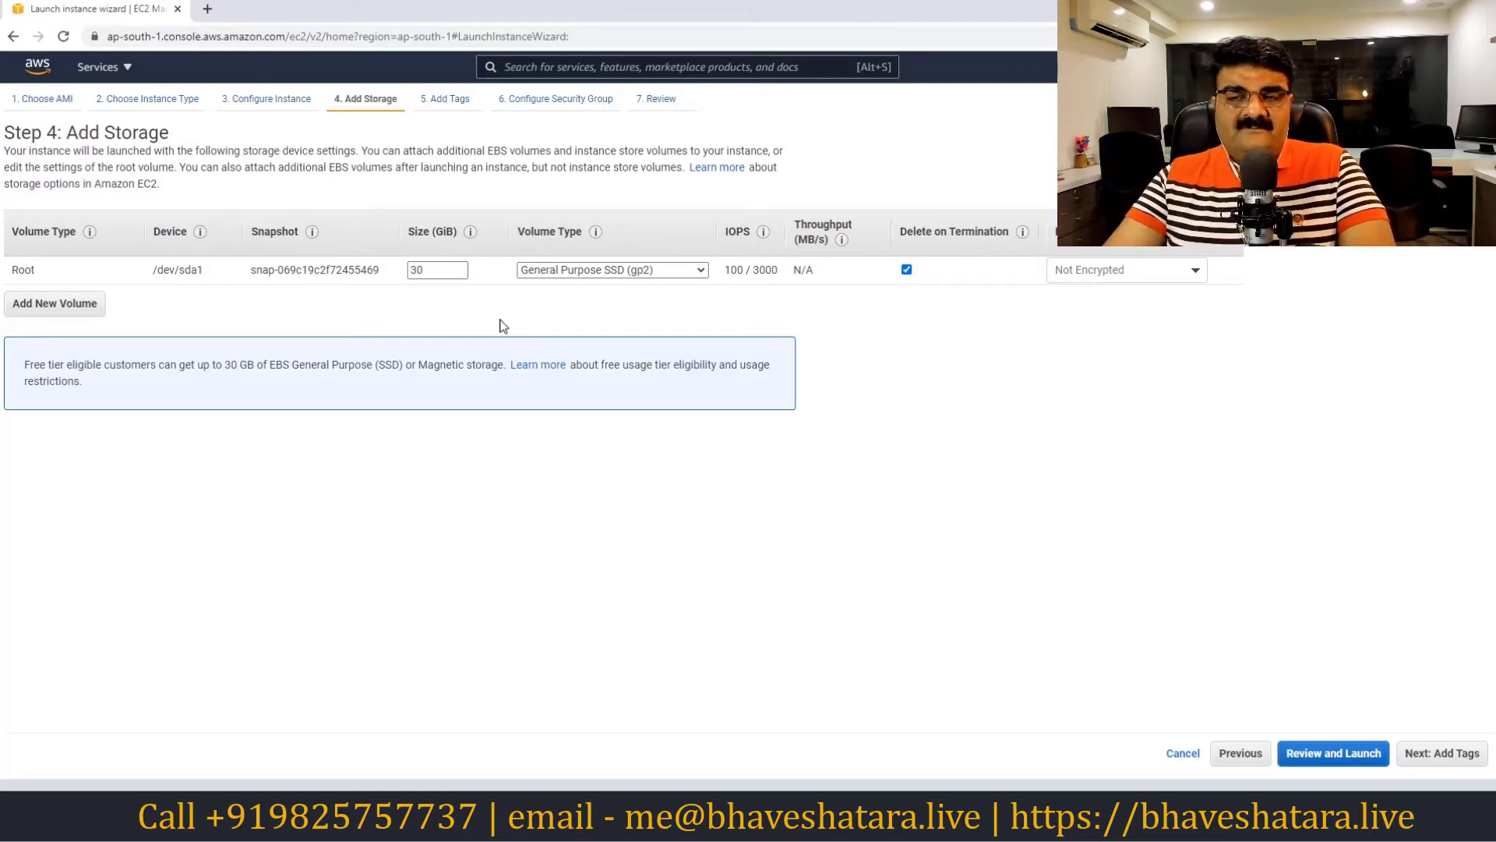
pyautogui.click(1444, 758)
# Tag the instance with key 'server' and value 'Test'
pyautogui.click(39, 350)
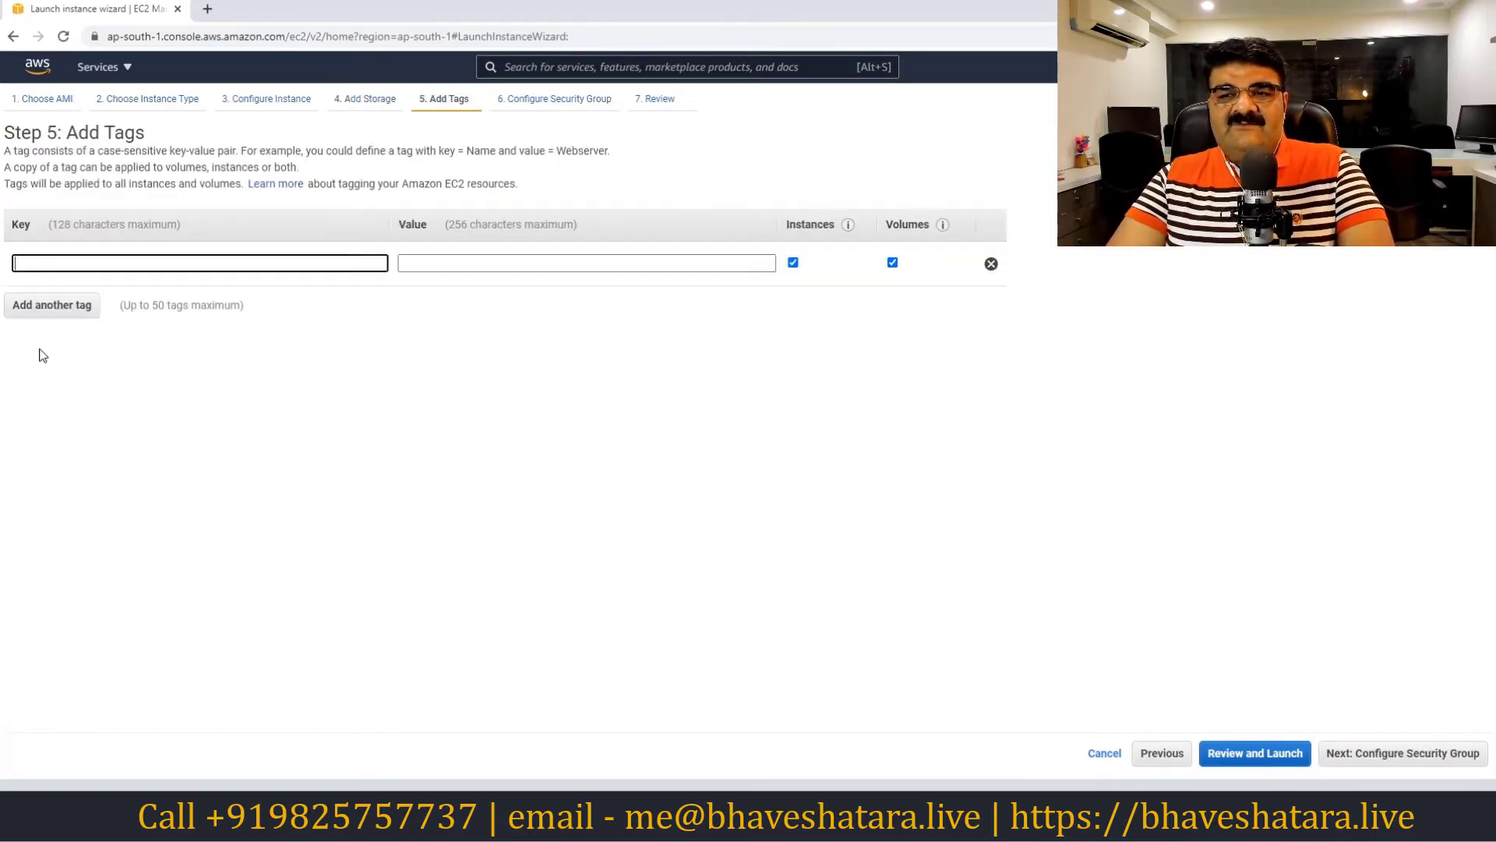
pyautogui.write('server')
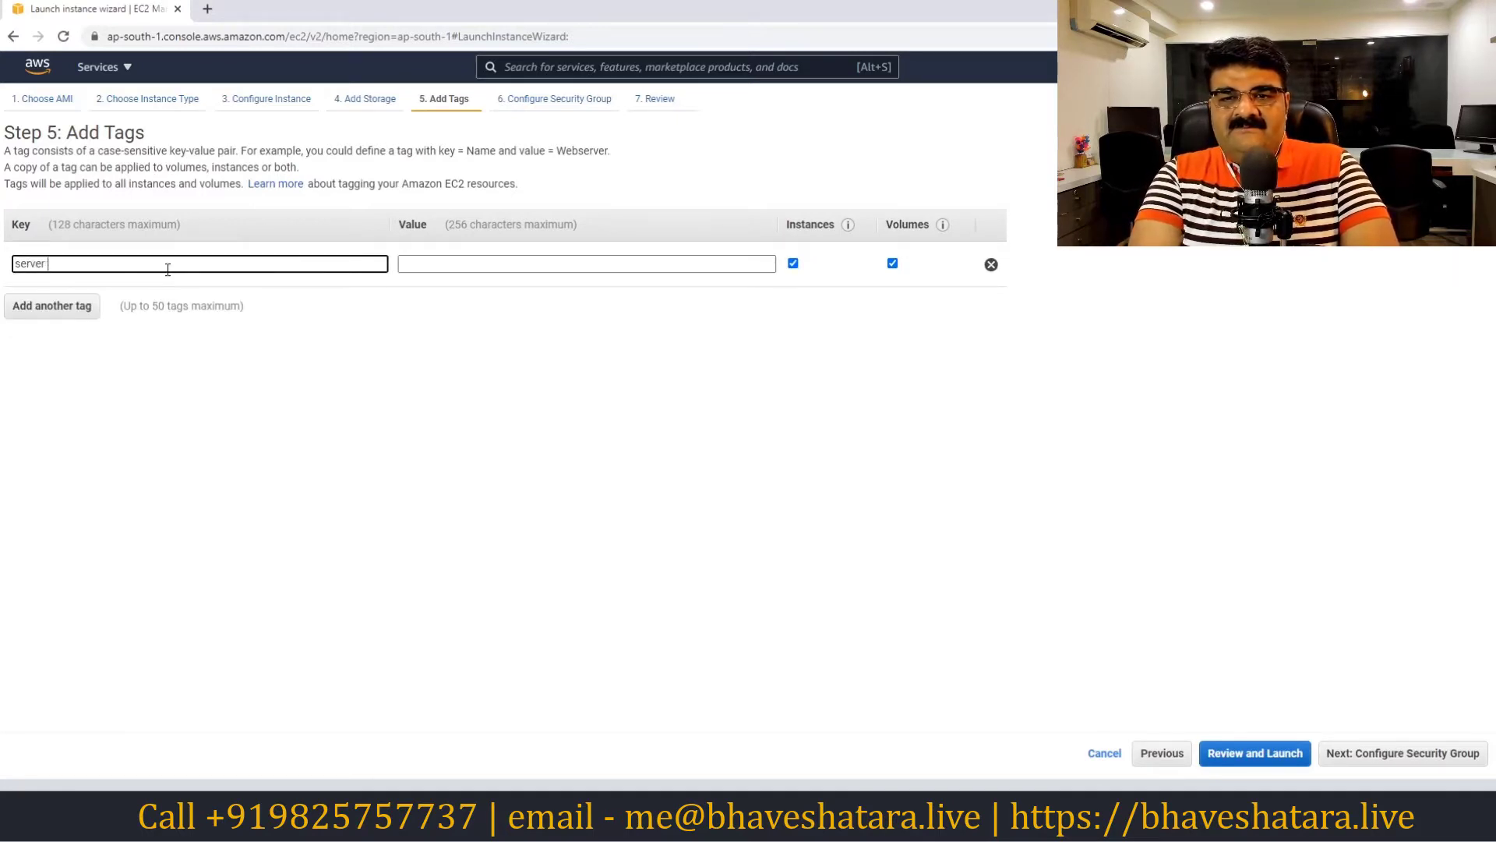
pyautogui.press('Tab')
pyautogui.write('Test')
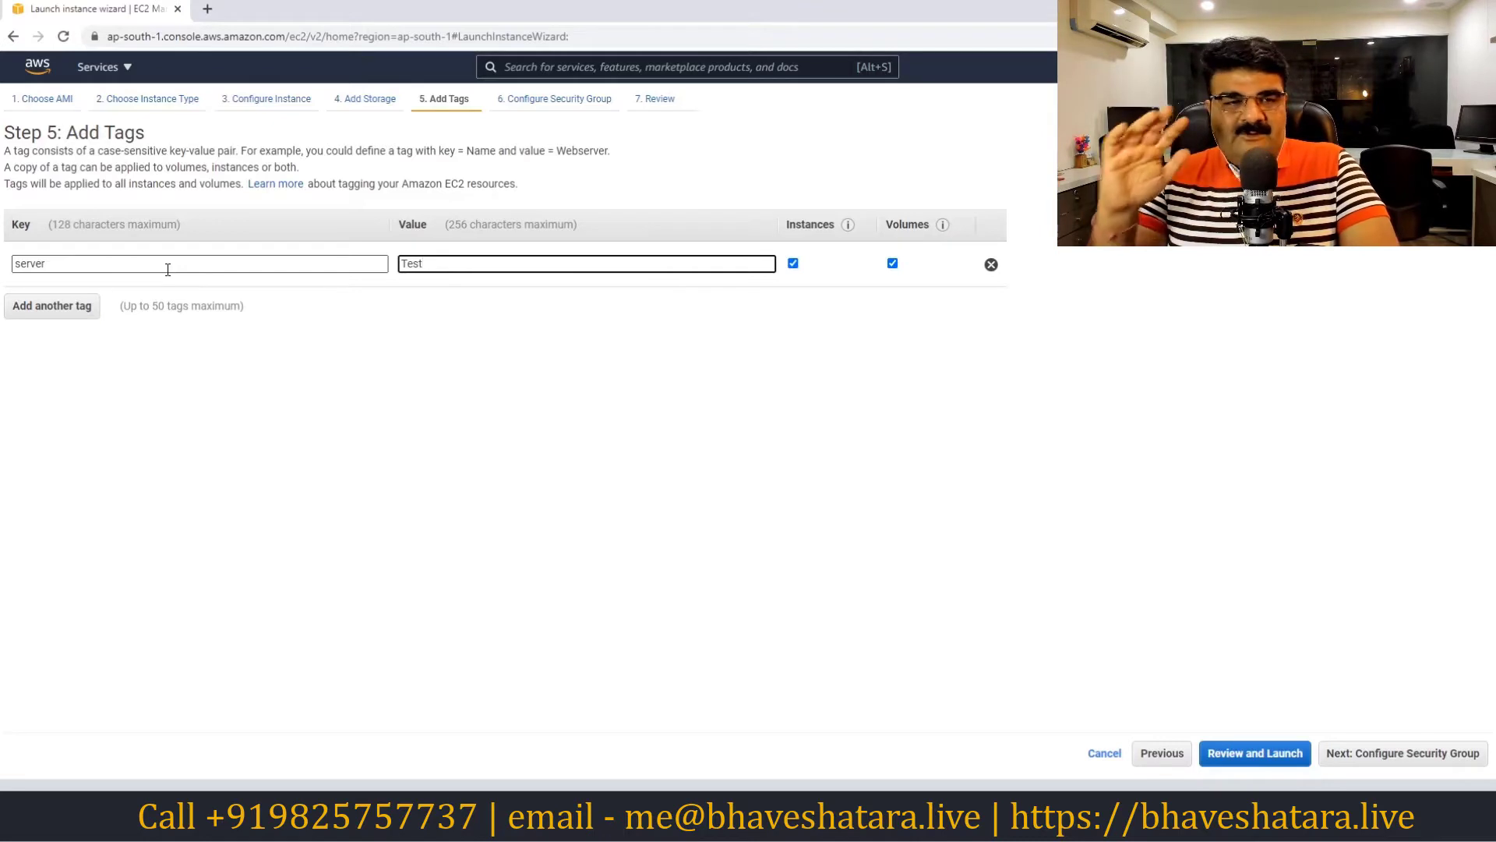
pyautogui.click(1408, 766)
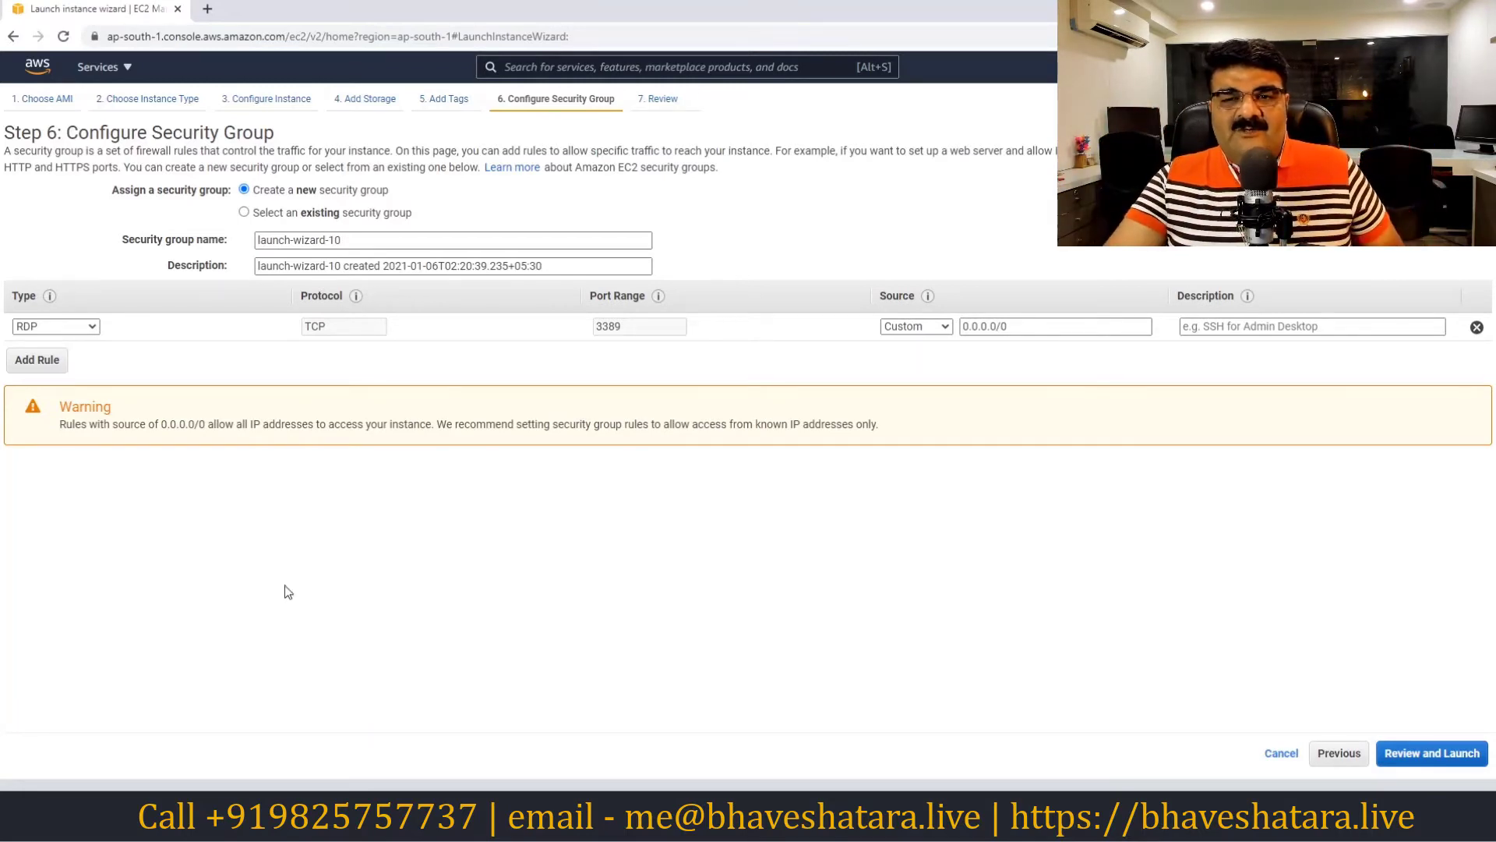
pyautogui.click(72, 334)
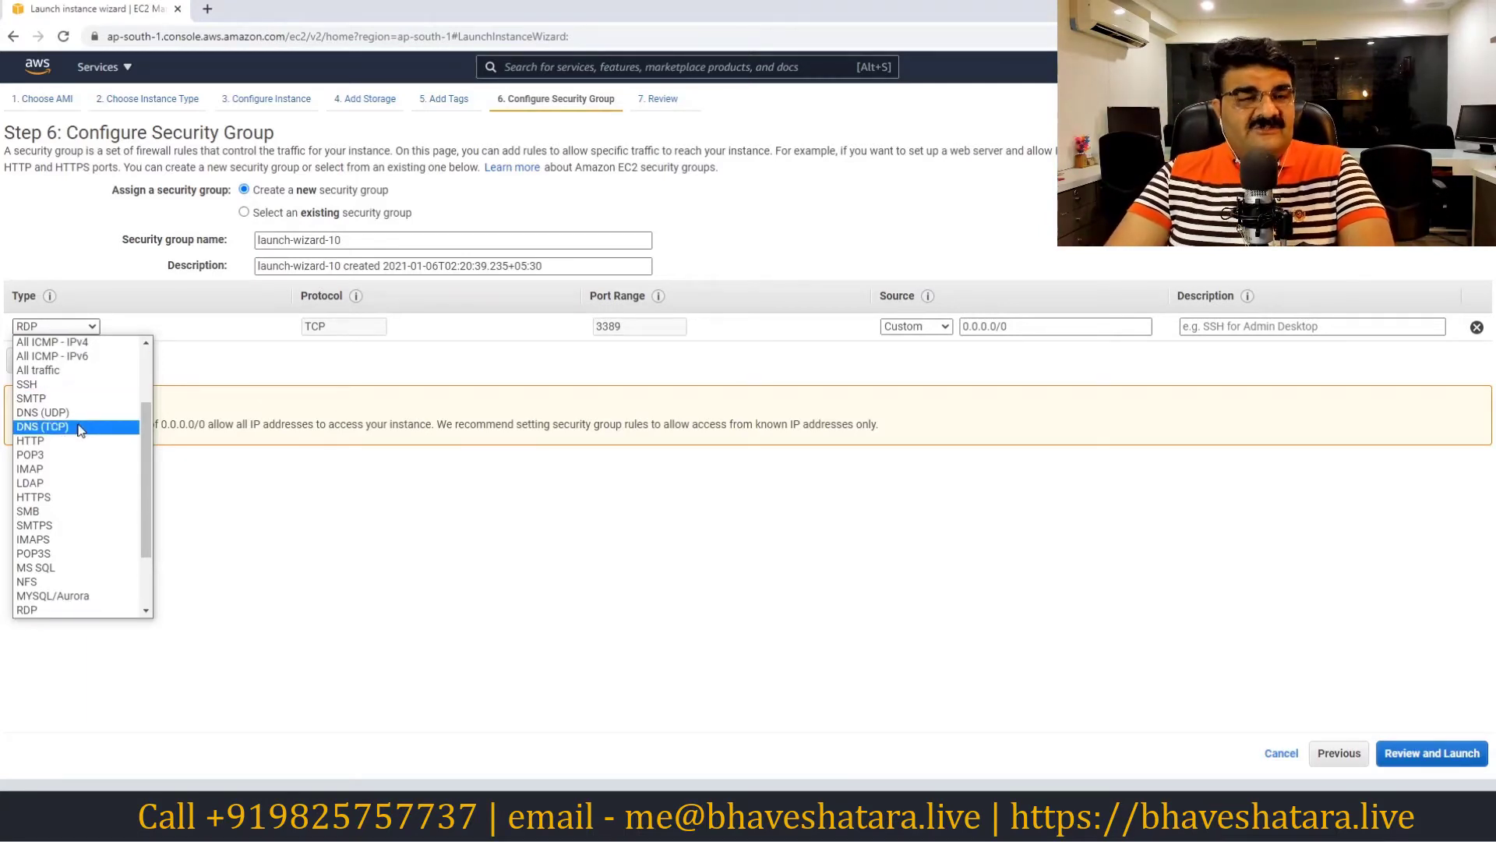
pyautogui.click(348, 368)
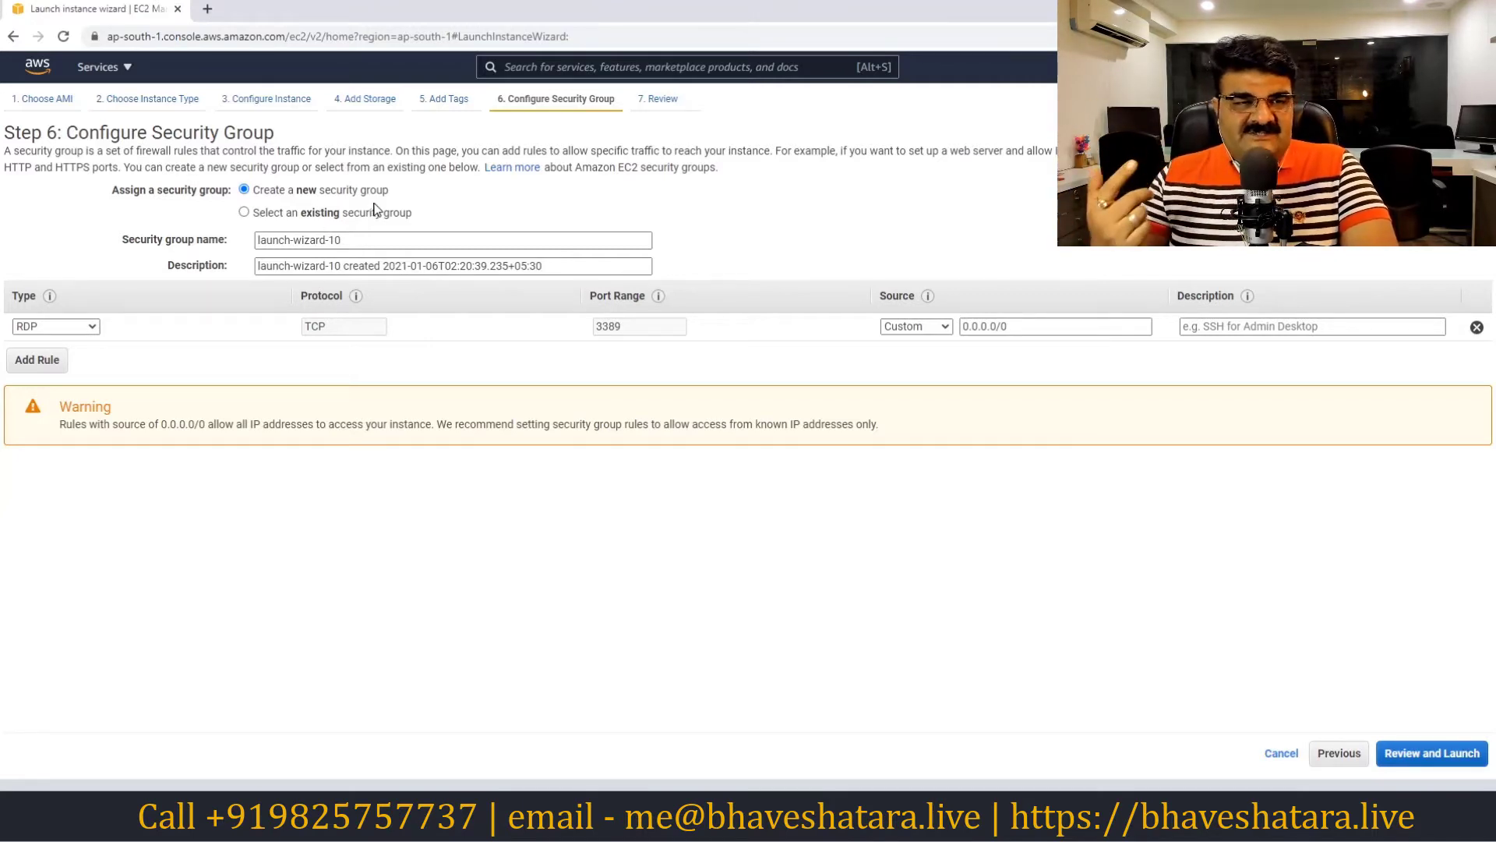
# Rename the security group to SG1, then view the existing security groups list
pyautogui.moveTo(375, 239); pyautogui.dragTo(233, 249)
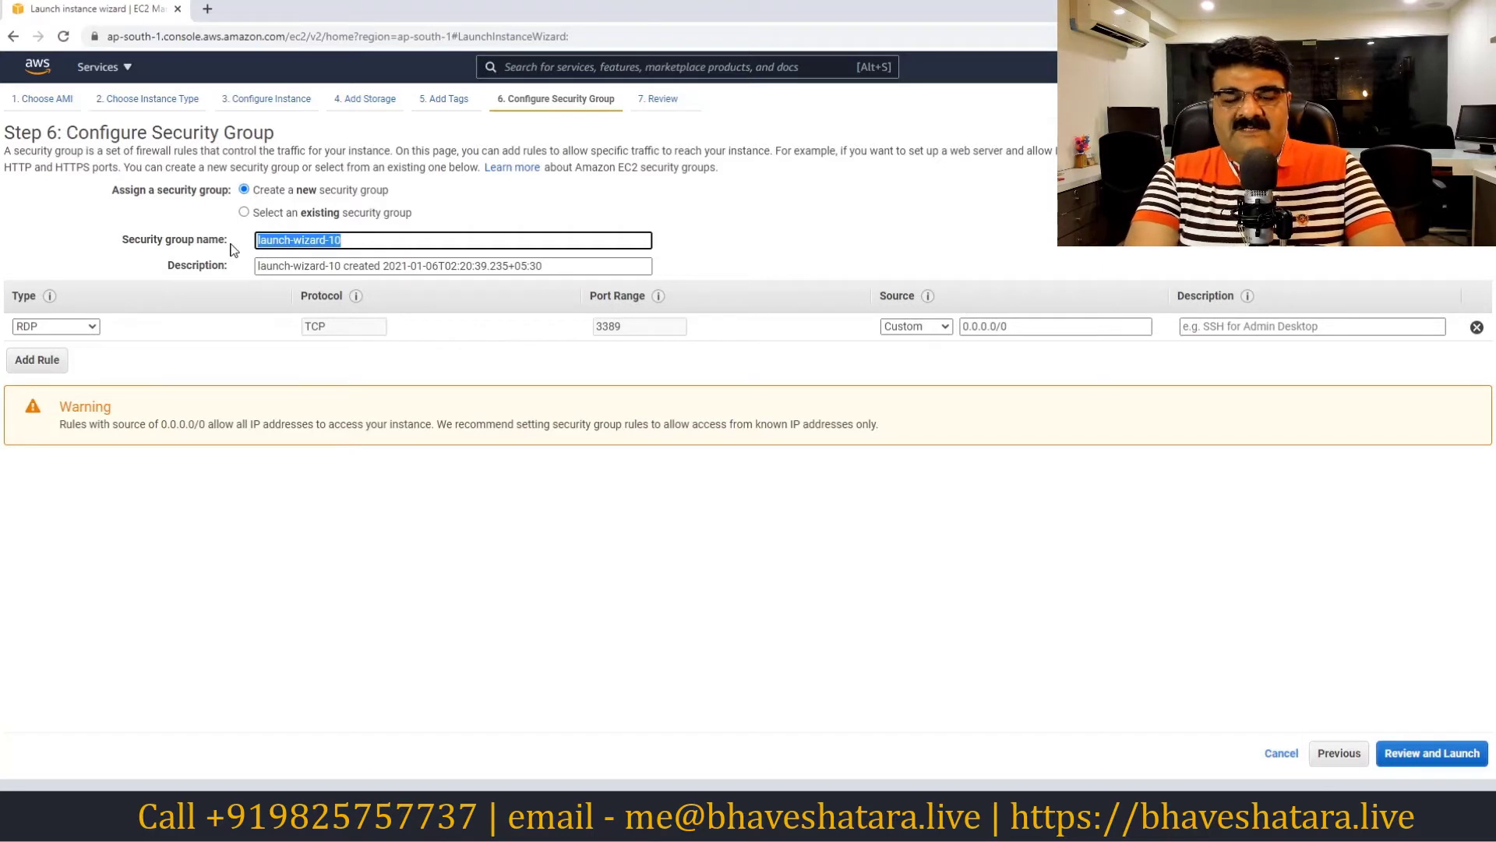
pyautogui.write('SG1')
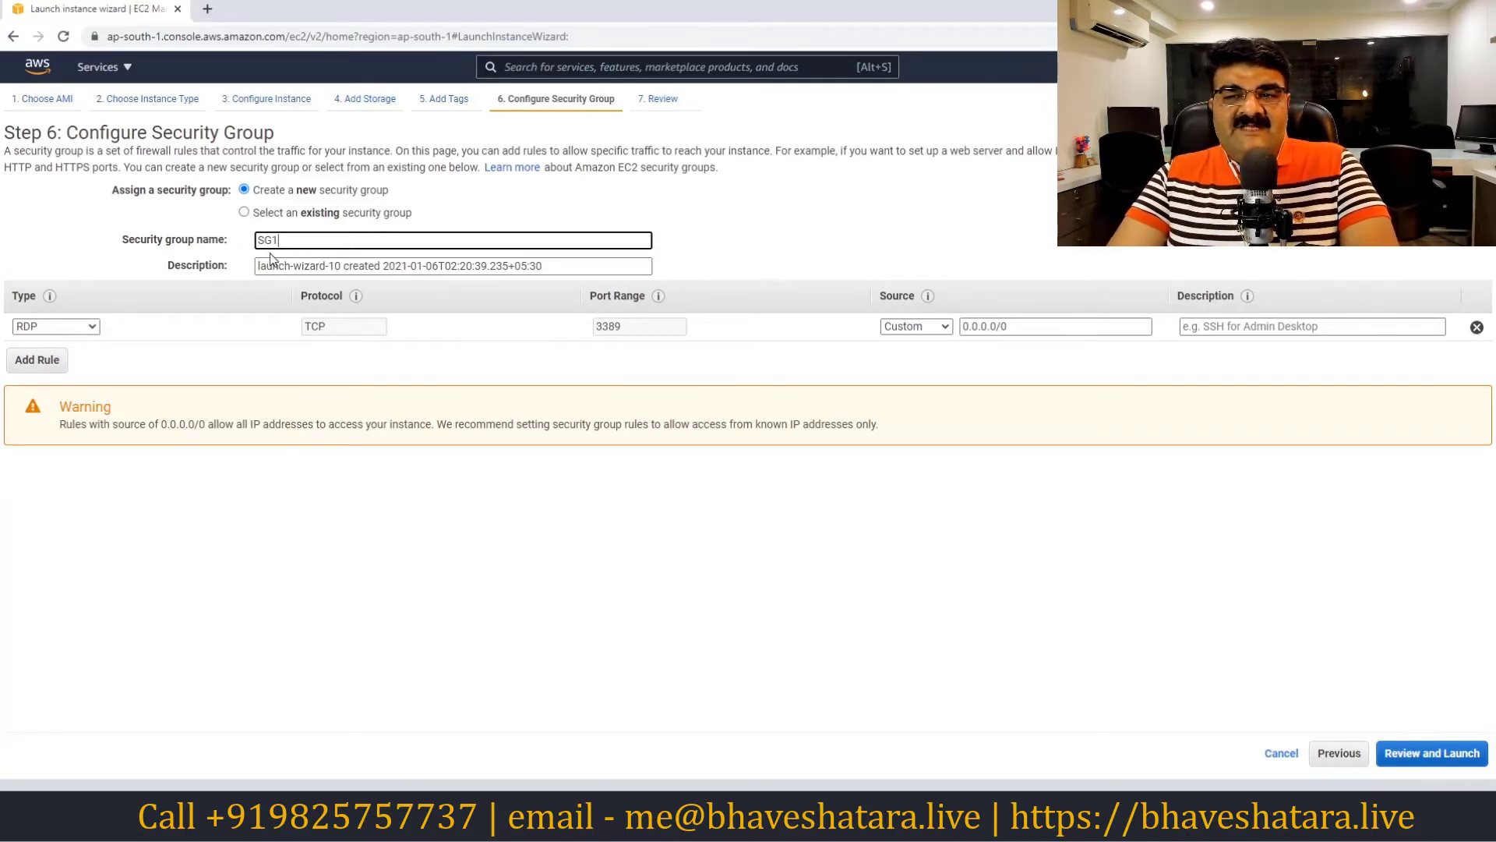
pyautogui.click(244, 212)
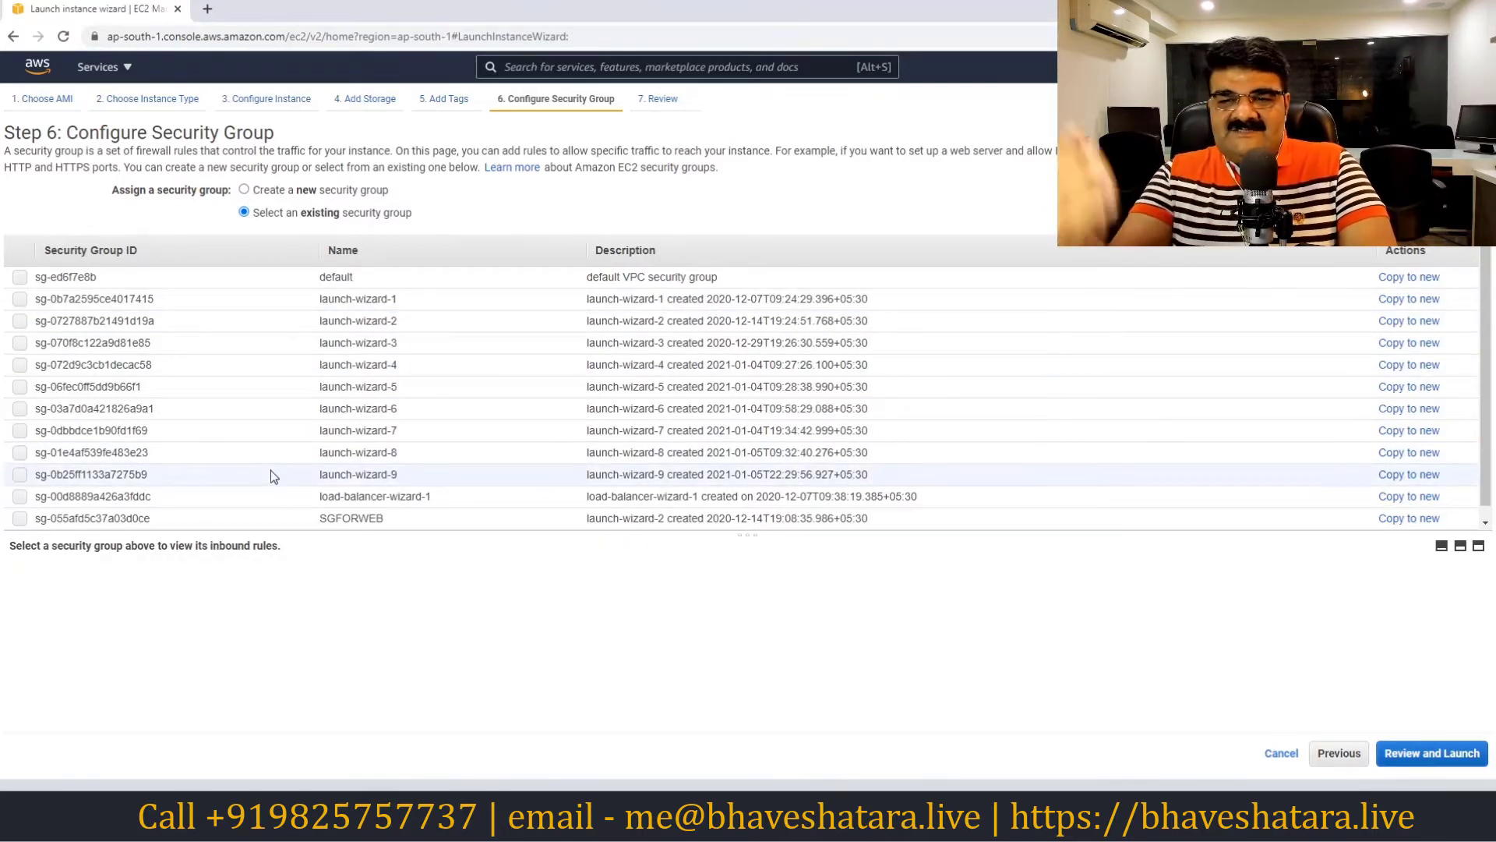
# Switch back to creating new group SG1 with its RDP port 3389 rule
pyautogui.click(244, 189)
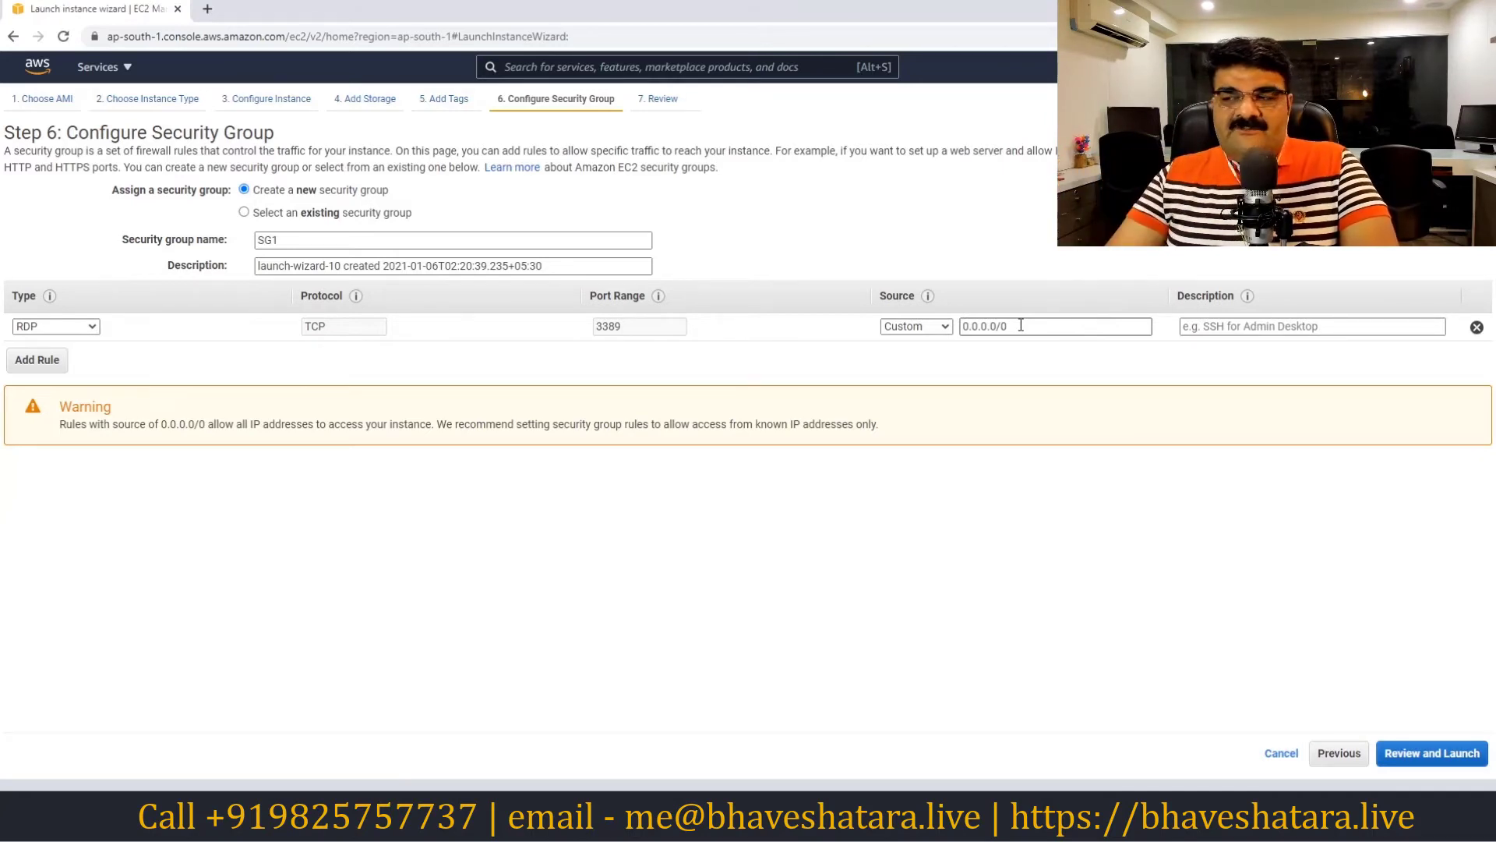
pyautogui.click(1476, 329)
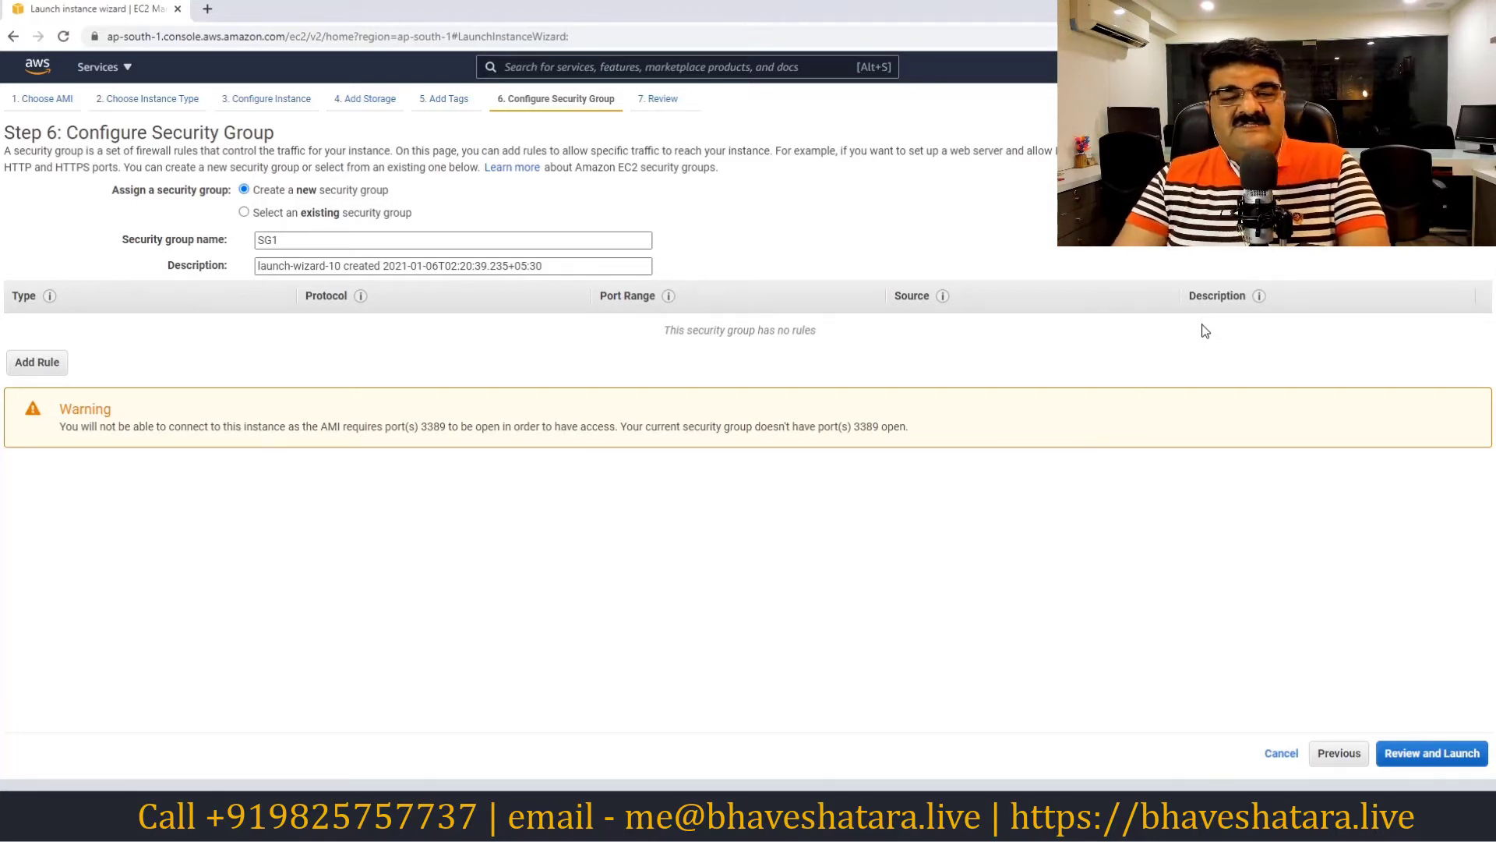
pyautogui.click(37, 368)
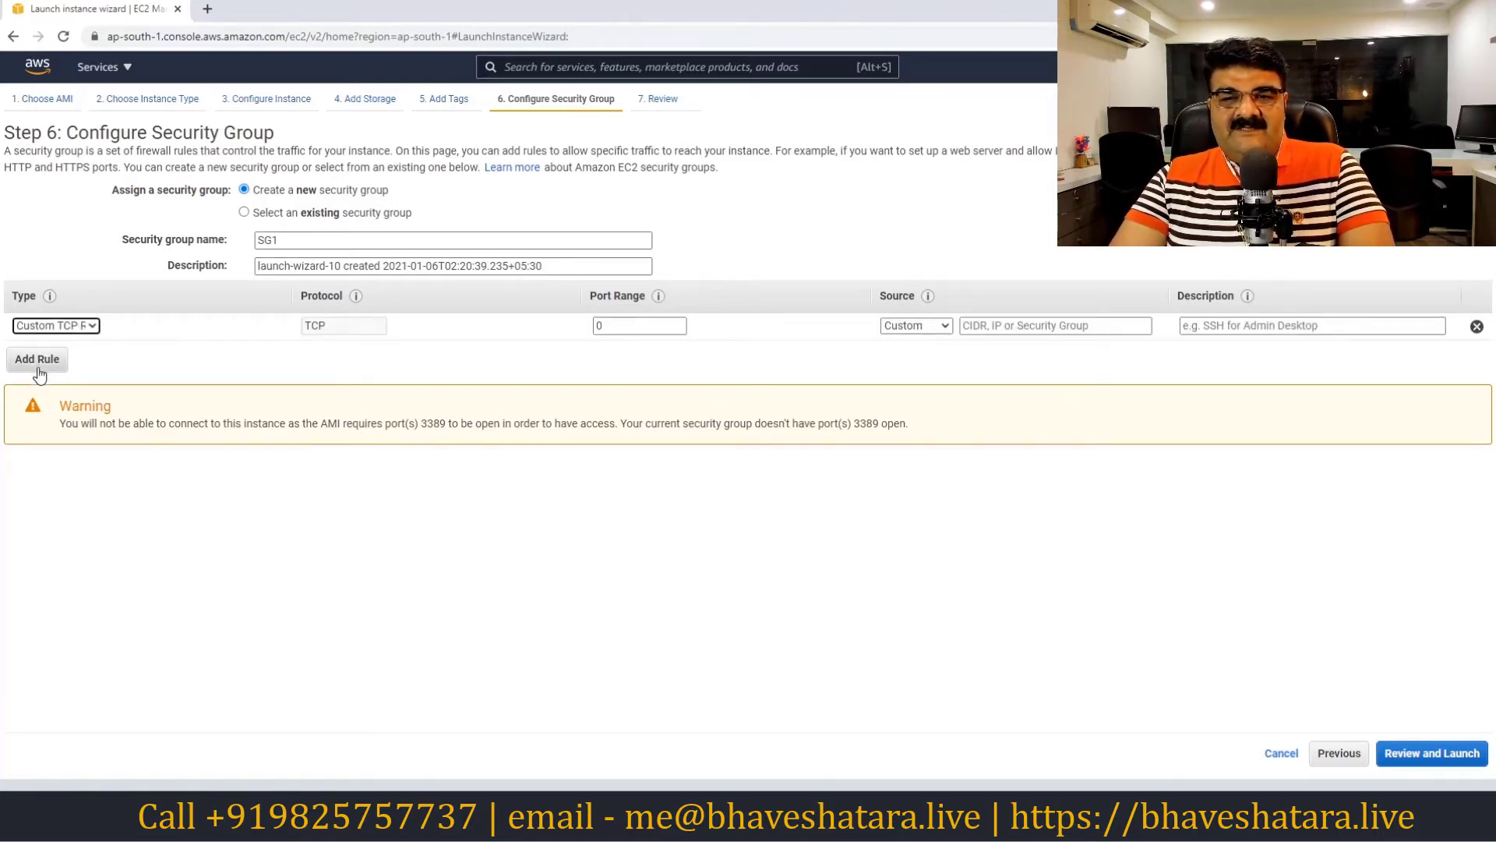
pyautogui.click(54, 326)
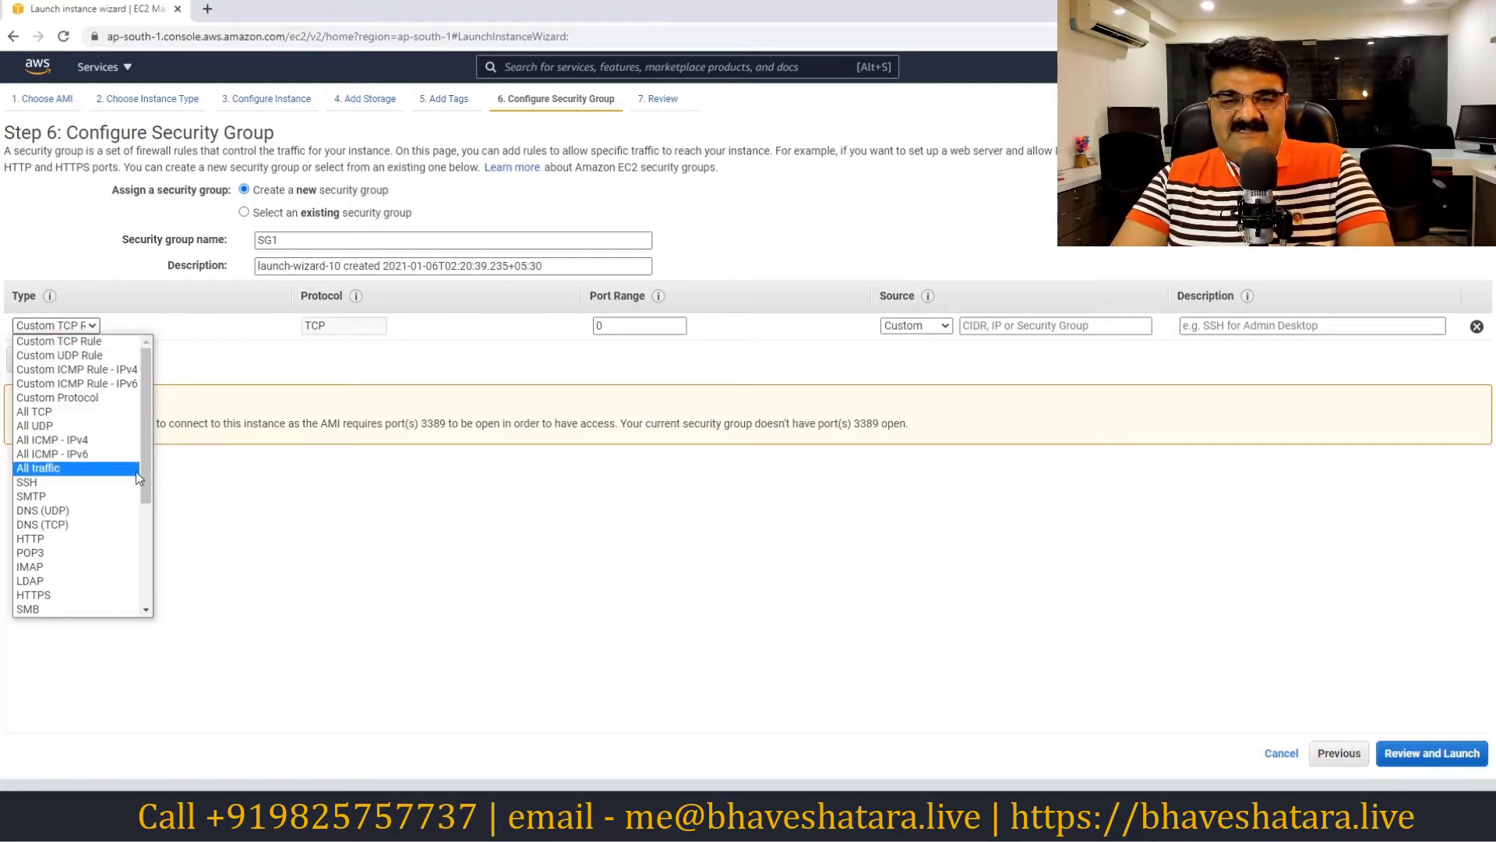
pyautogui.moveTo(145, 468); pyautogui.dragTo(139, 555)
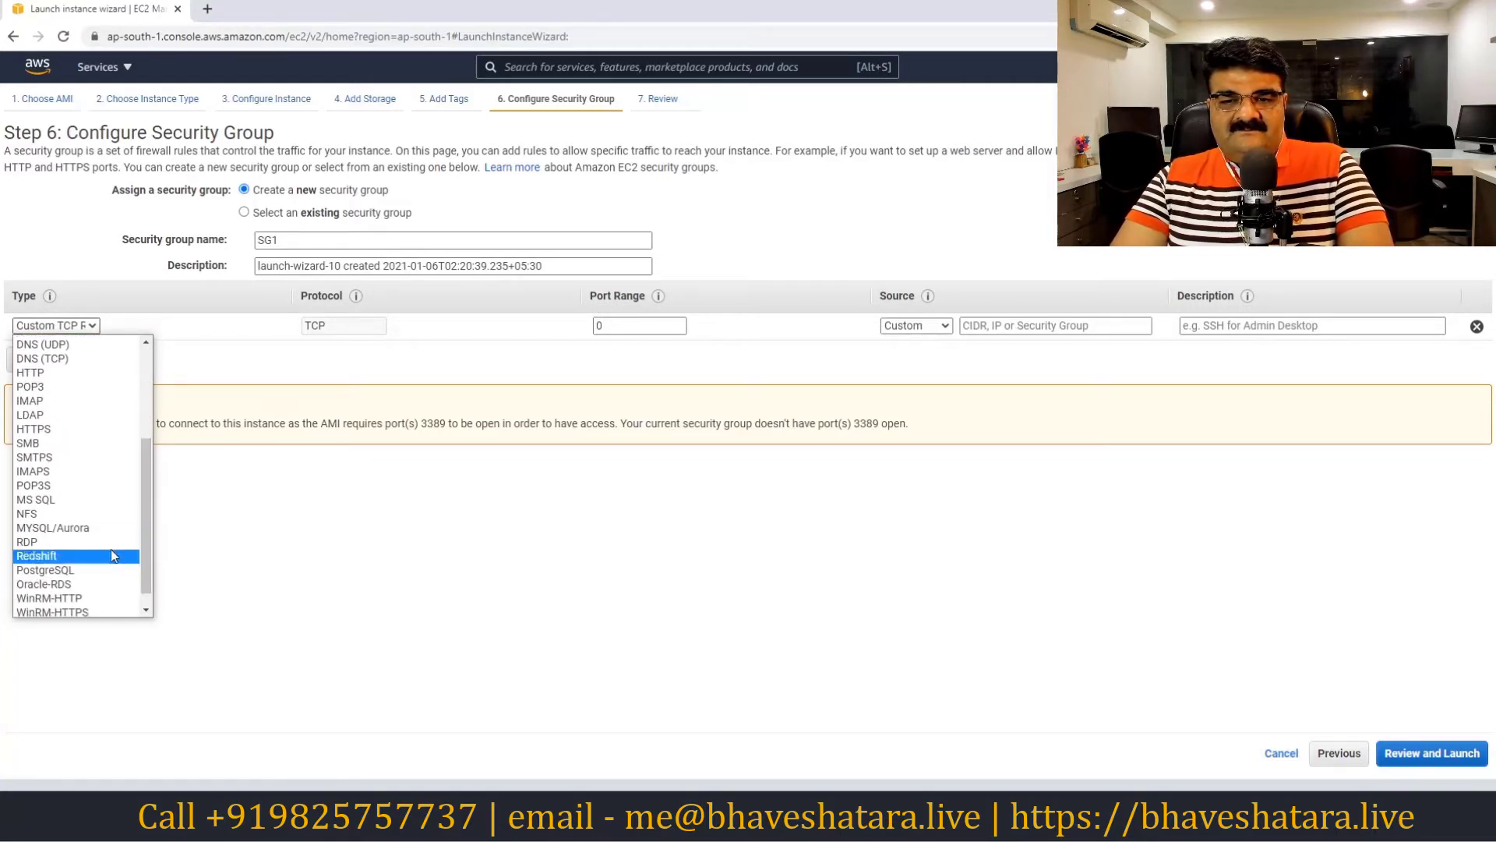
pyautogui.click(55, 543)
pyautogui.click(993, 323)
pyautogui.write('0.0.0')
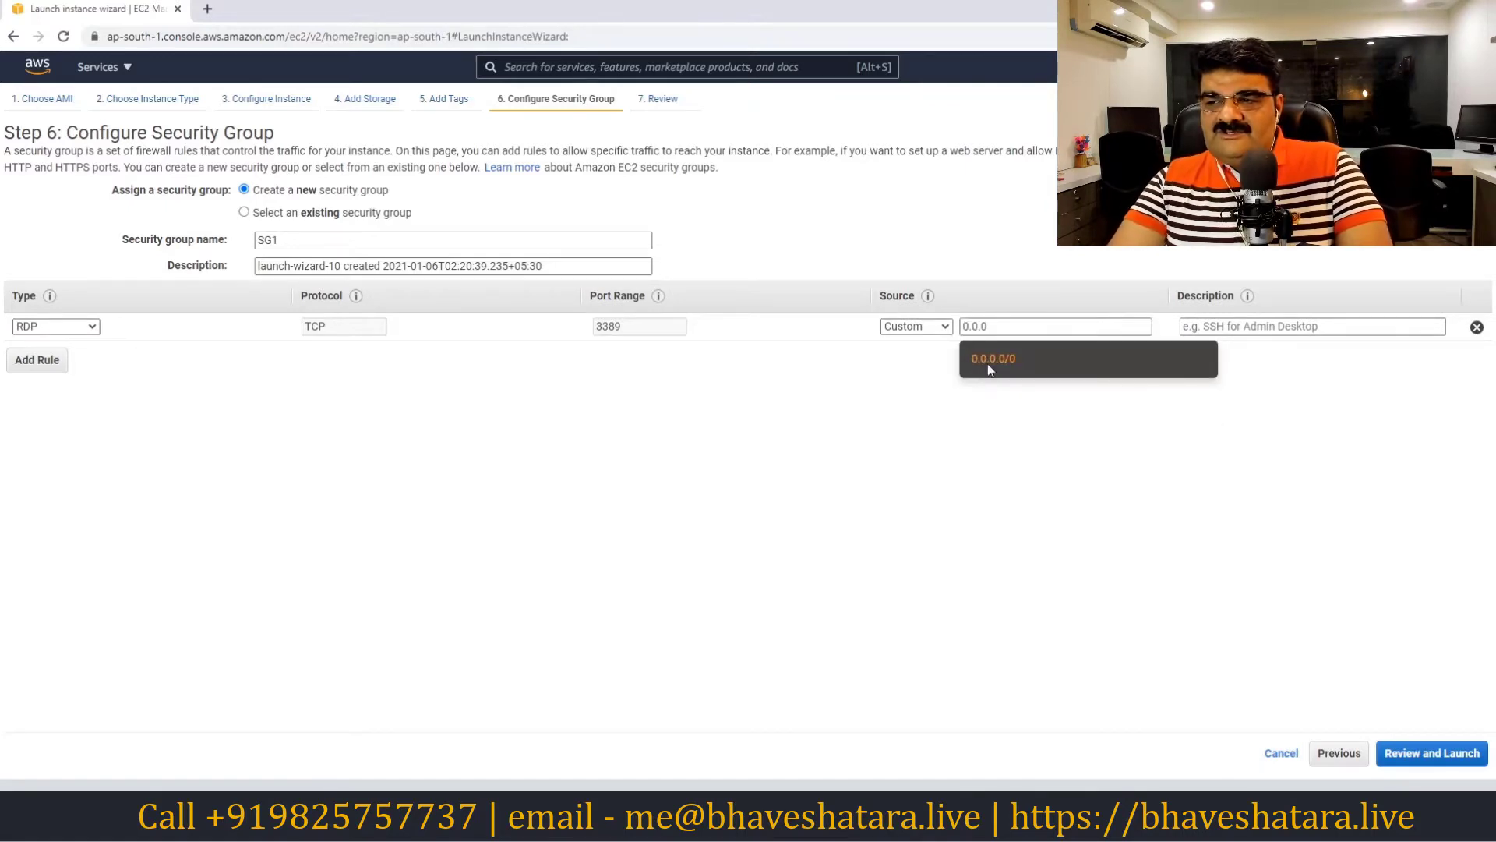
pyautogui.click(992, 359)
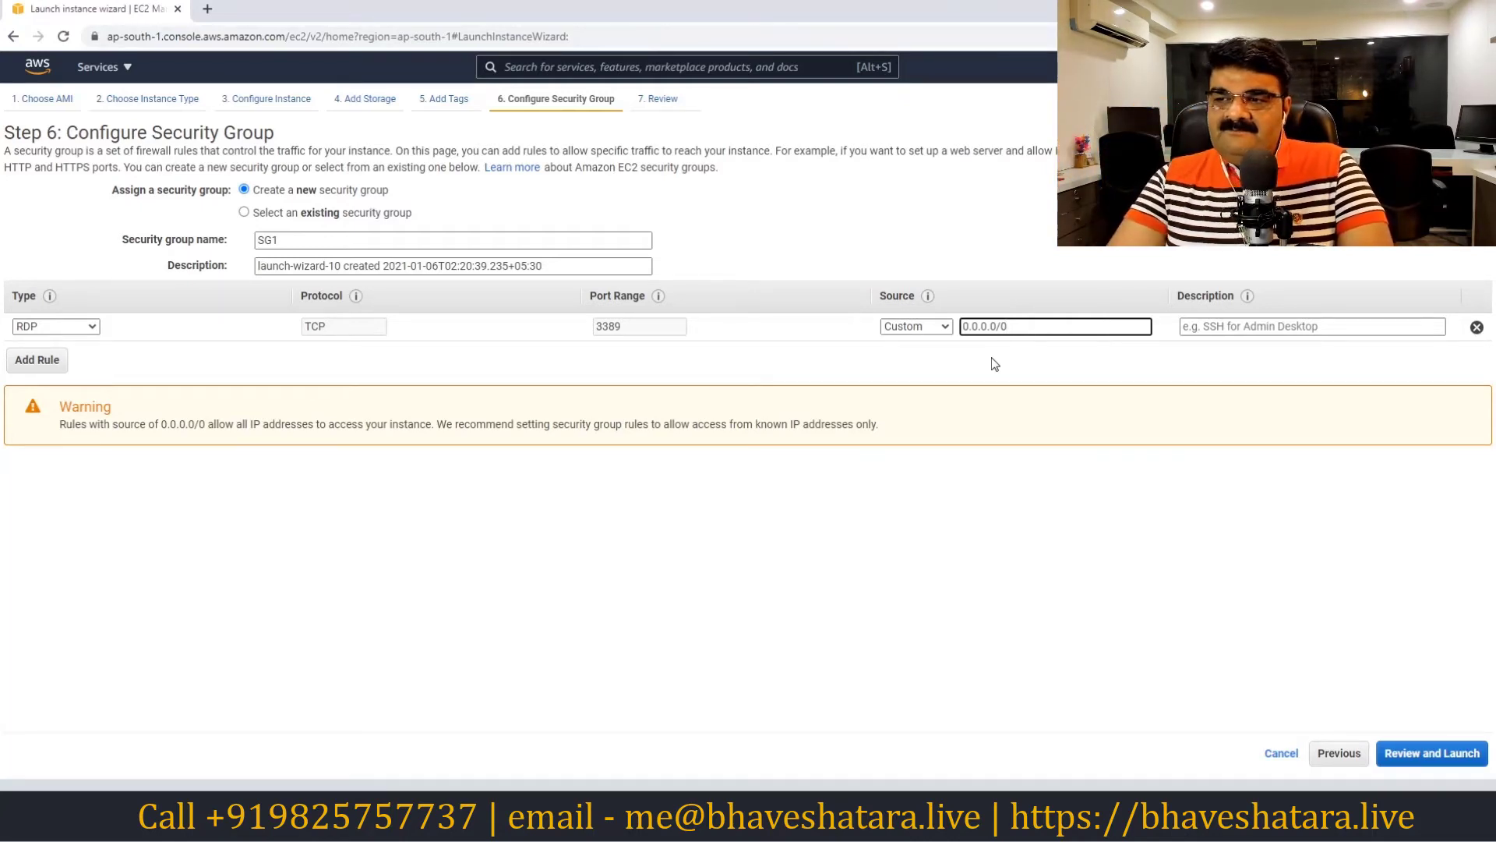
pyautogui.click(938, 326)
pyautogui.click(929, 372)
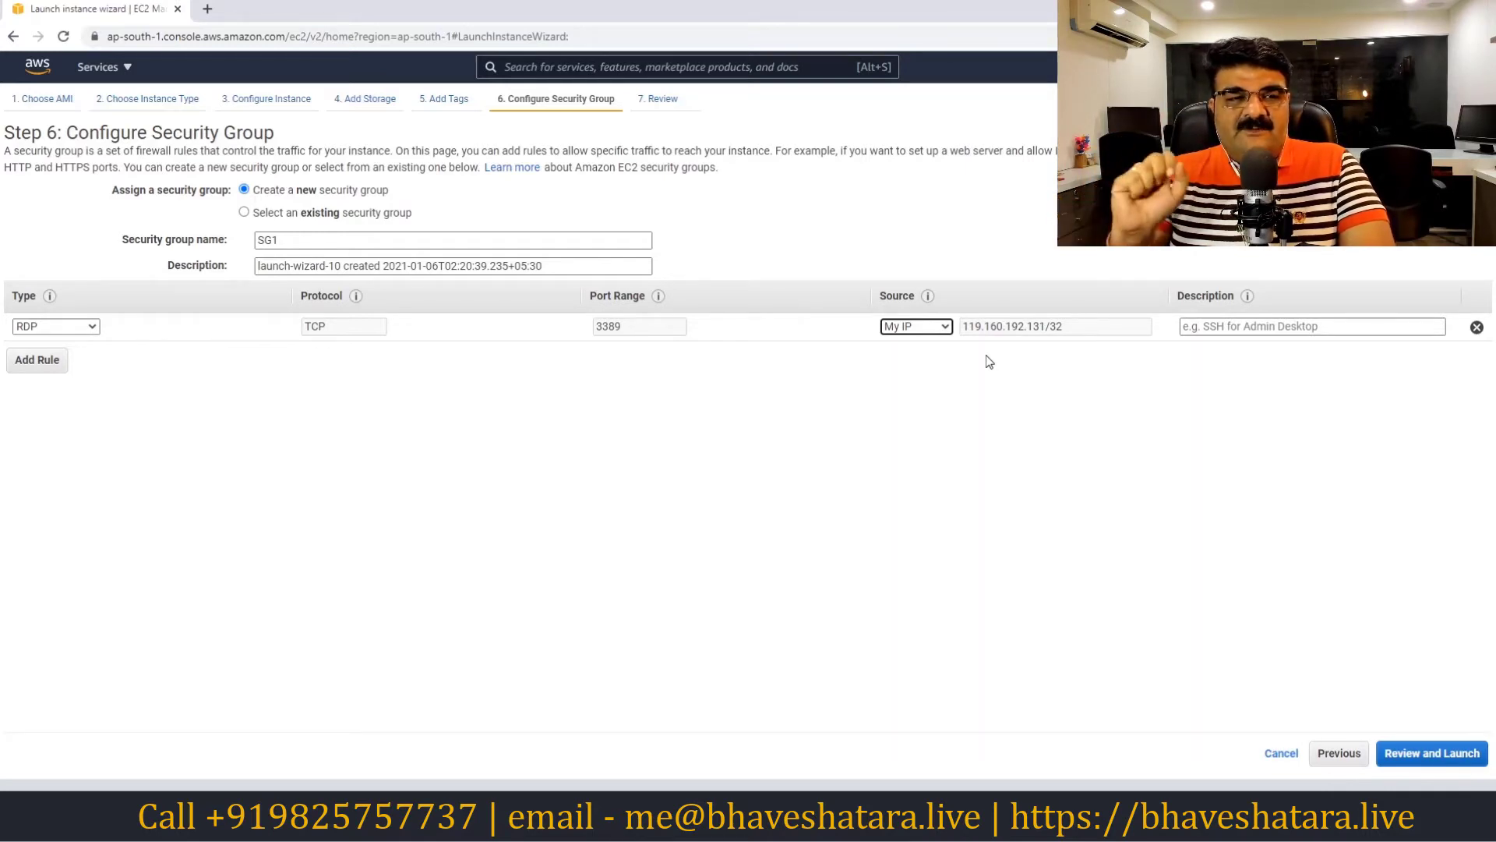
pyautogui.click(936, 328)
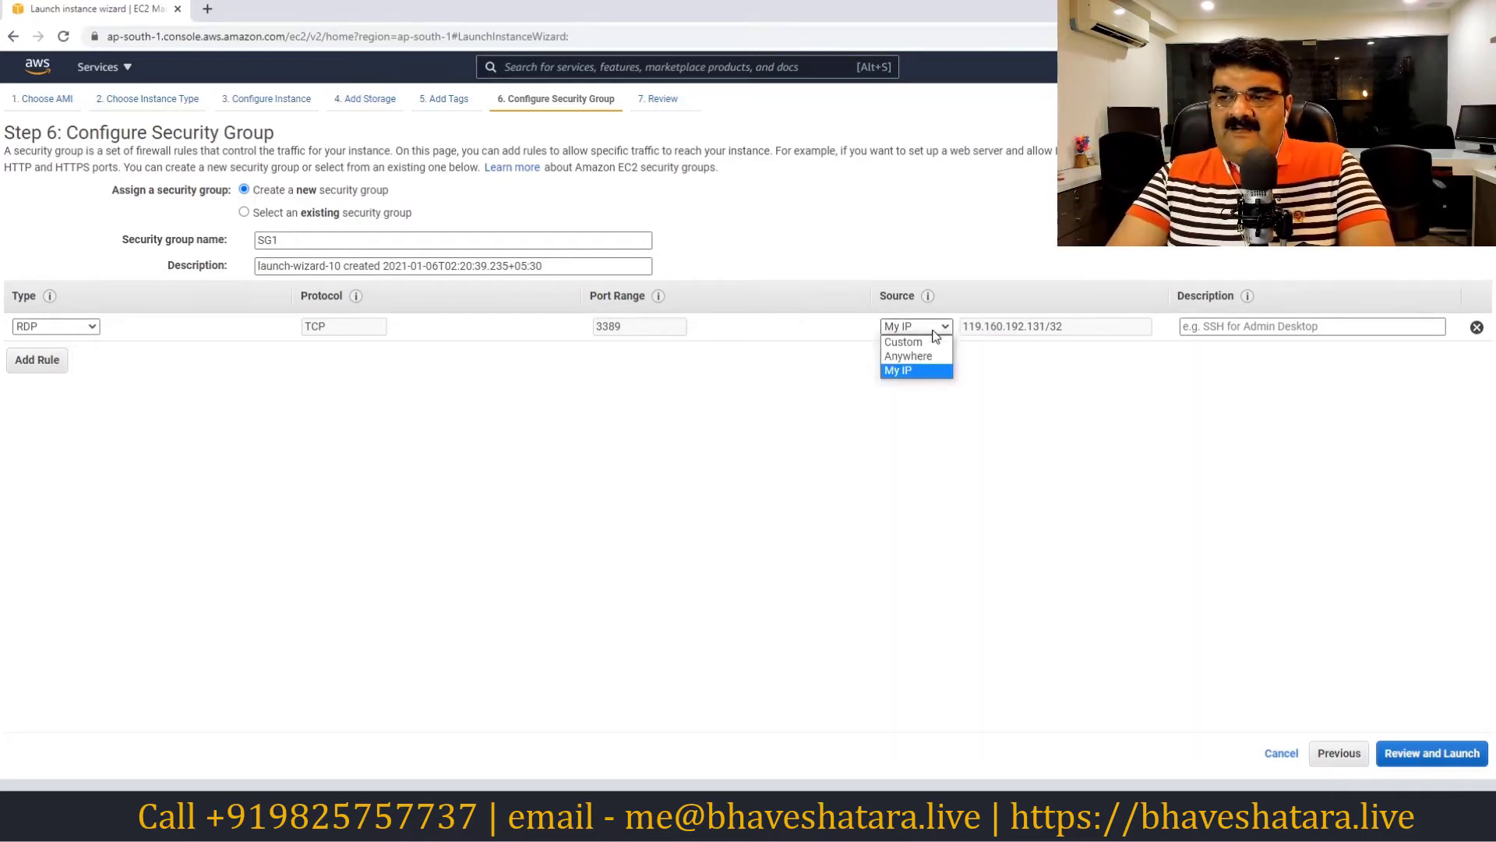
pyautogui.click(911, 353)
pyautogui.click(1066, 323)
pyautogui.click(915, 333)
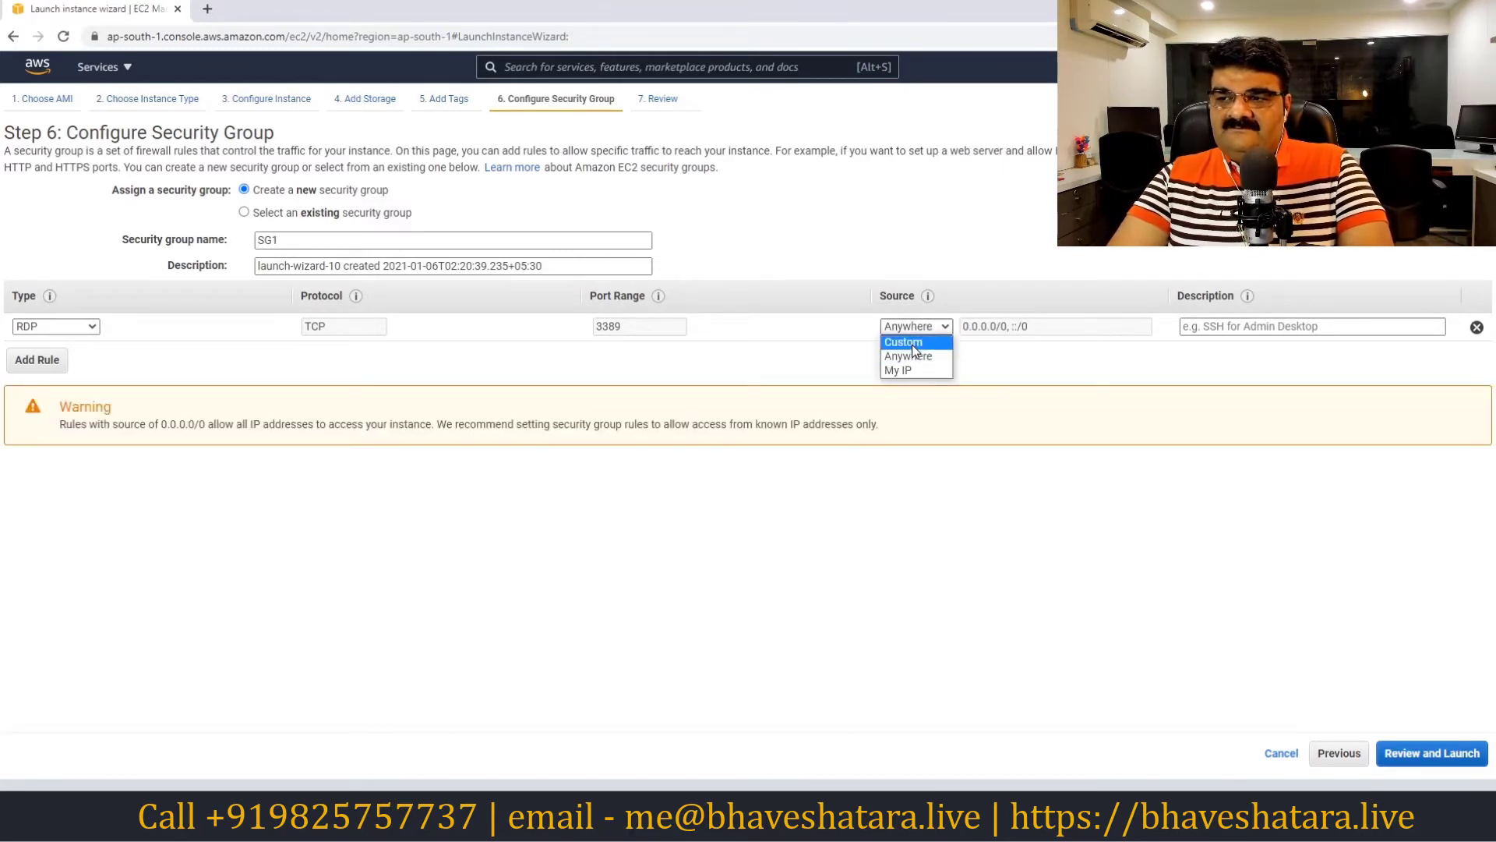
pyautogui.click(913, 349)
pyautogui.click(1012, 327)
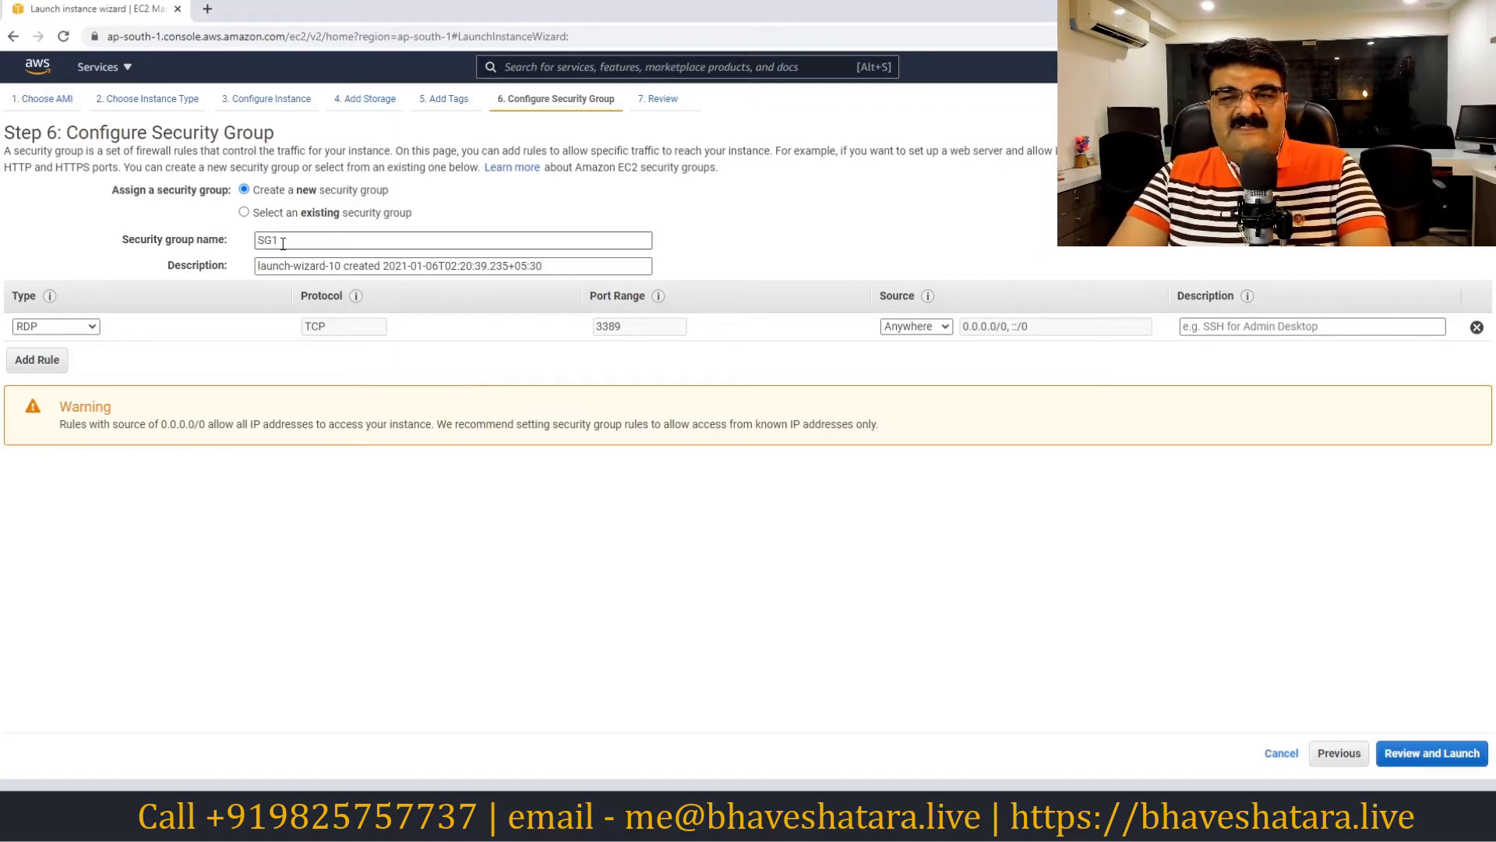
pyautogui.click(245, 215)
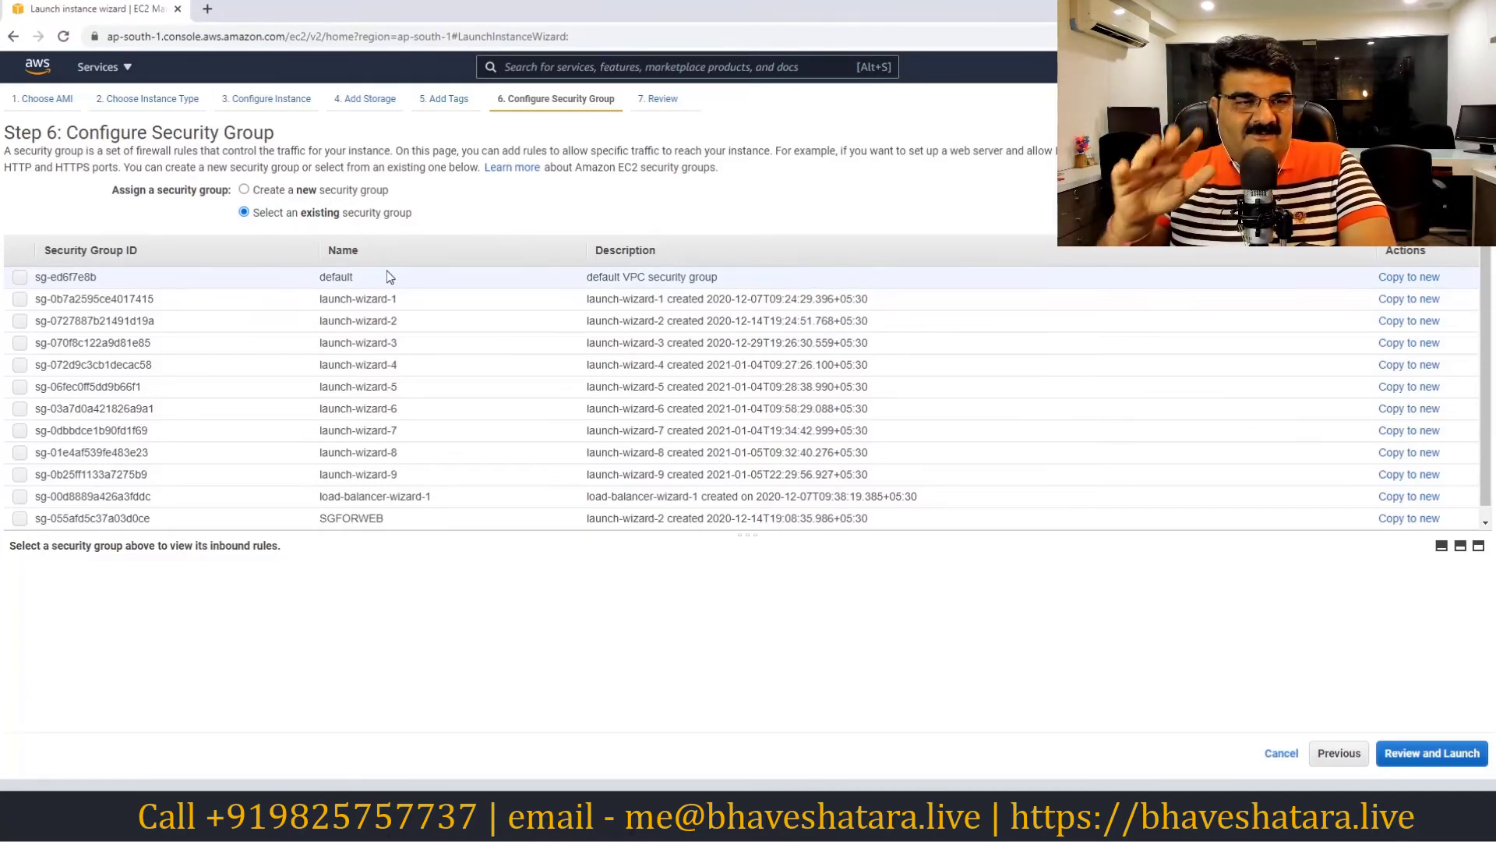
pyautogui.click(293, 189)
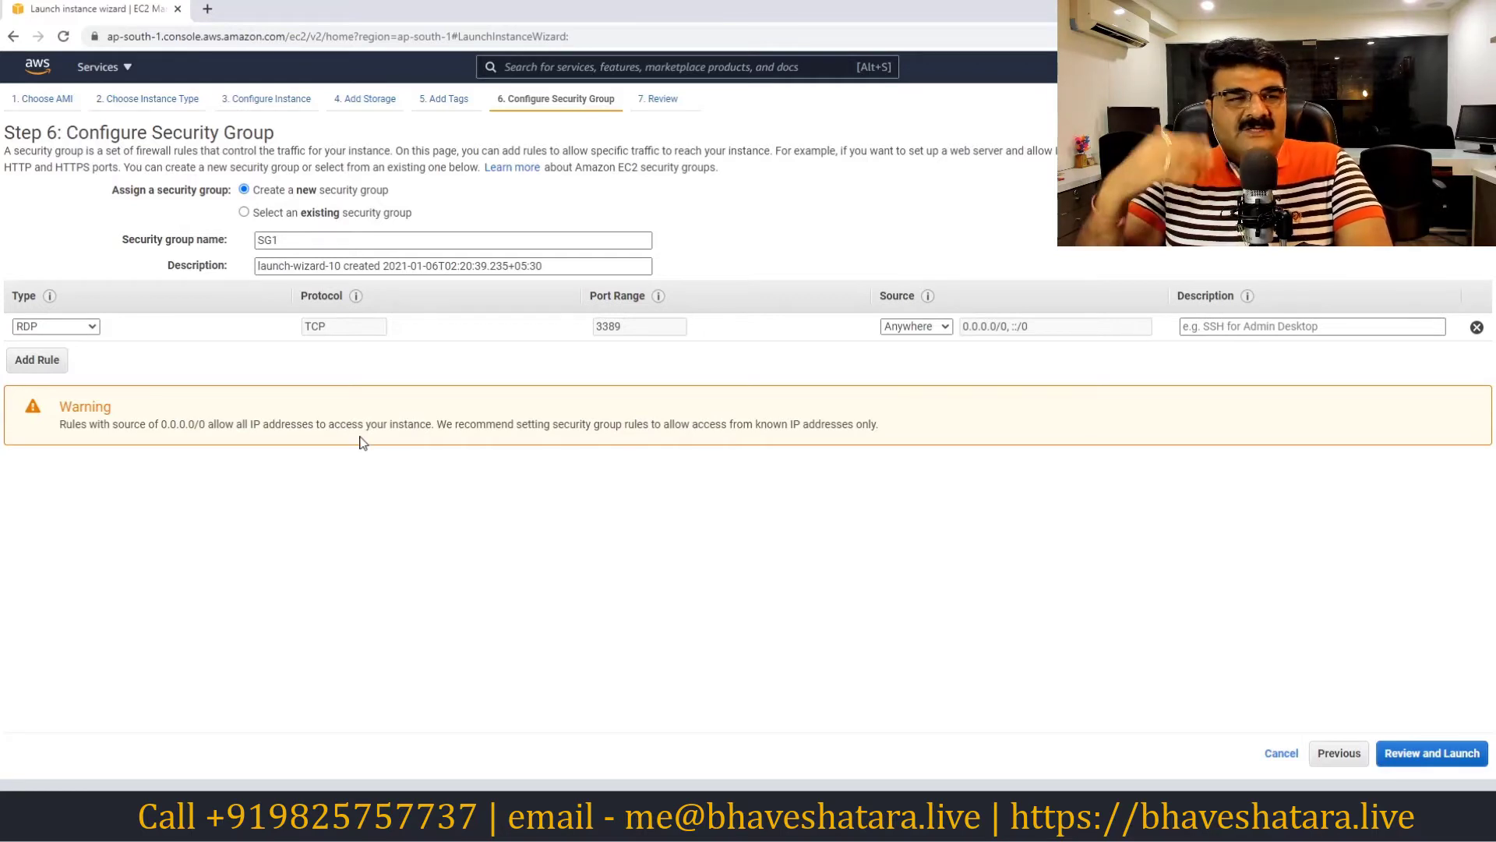
pyautogui.click(1441, 762)
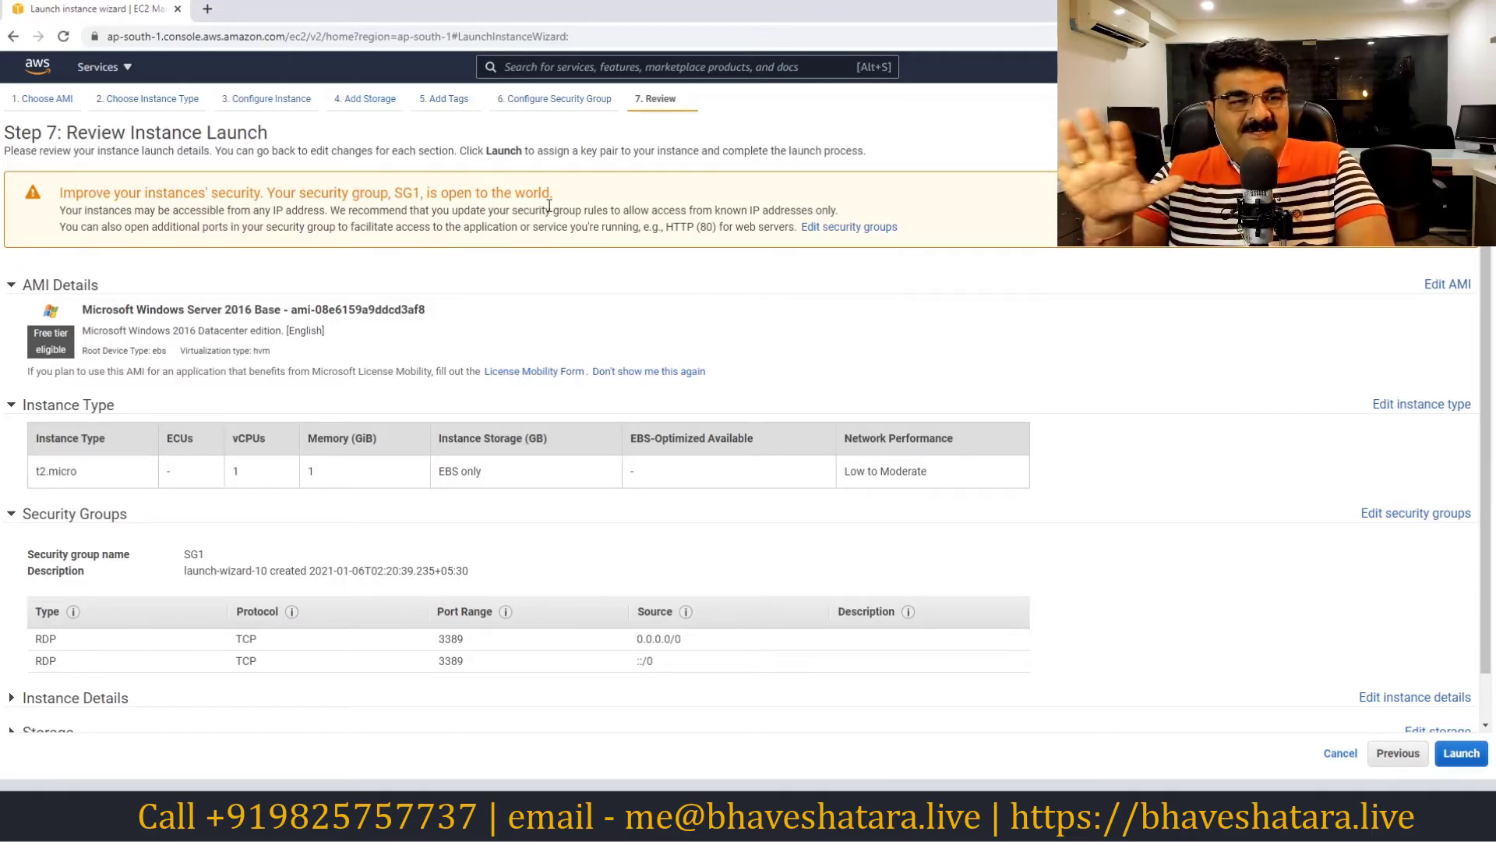
# Scroll through the Windows Server 2016 t2.micro review and start the launch
pyautogui.scroll(-1, 1142, 434)
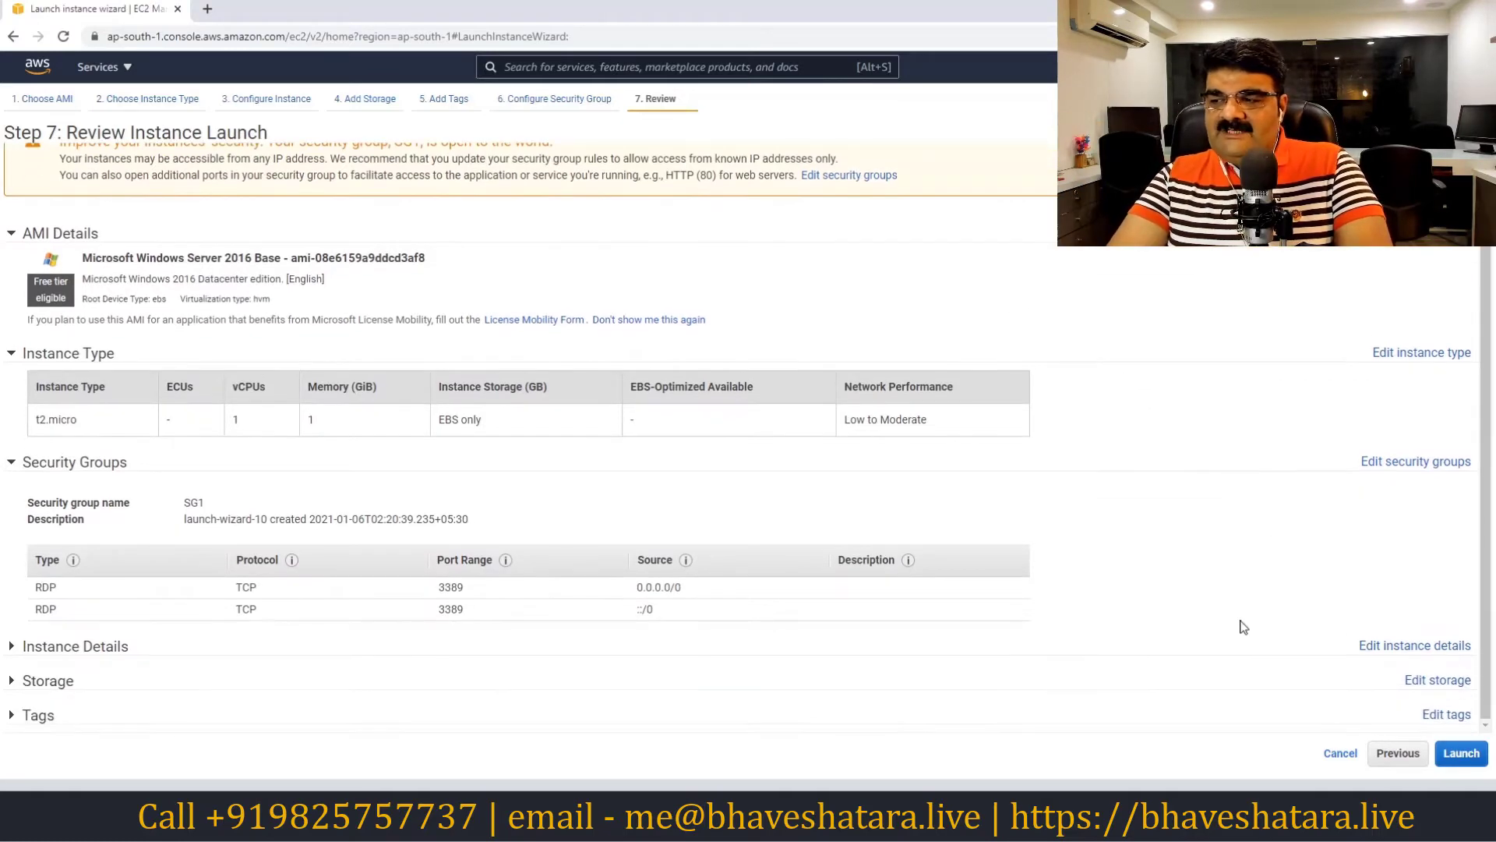
pyautogui.click(1461, 752)
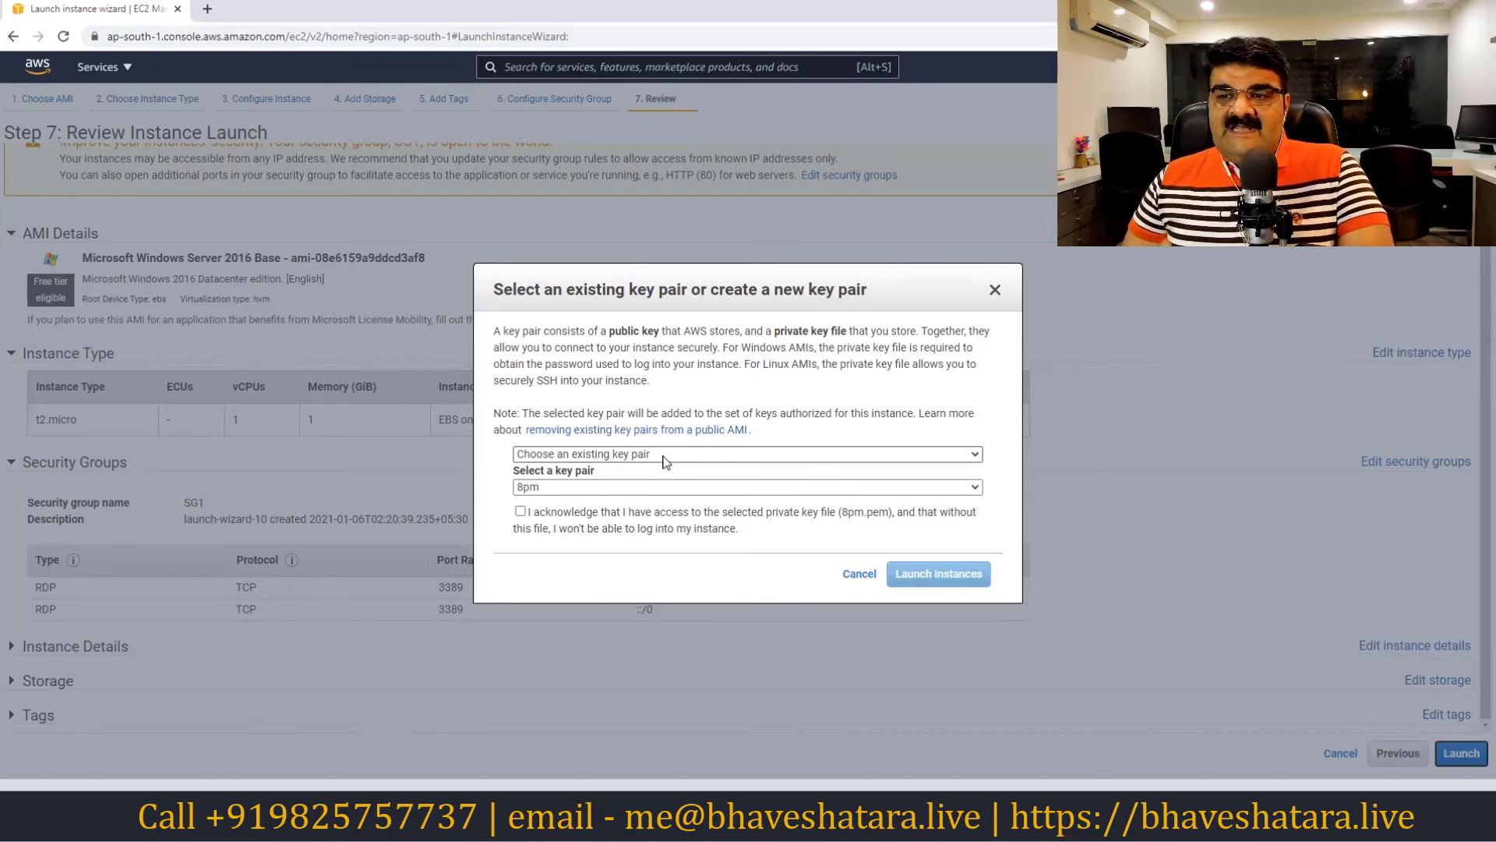
# Create a new key pair named keyforec2 and download its private key file
pyautogui.click(663, 456)
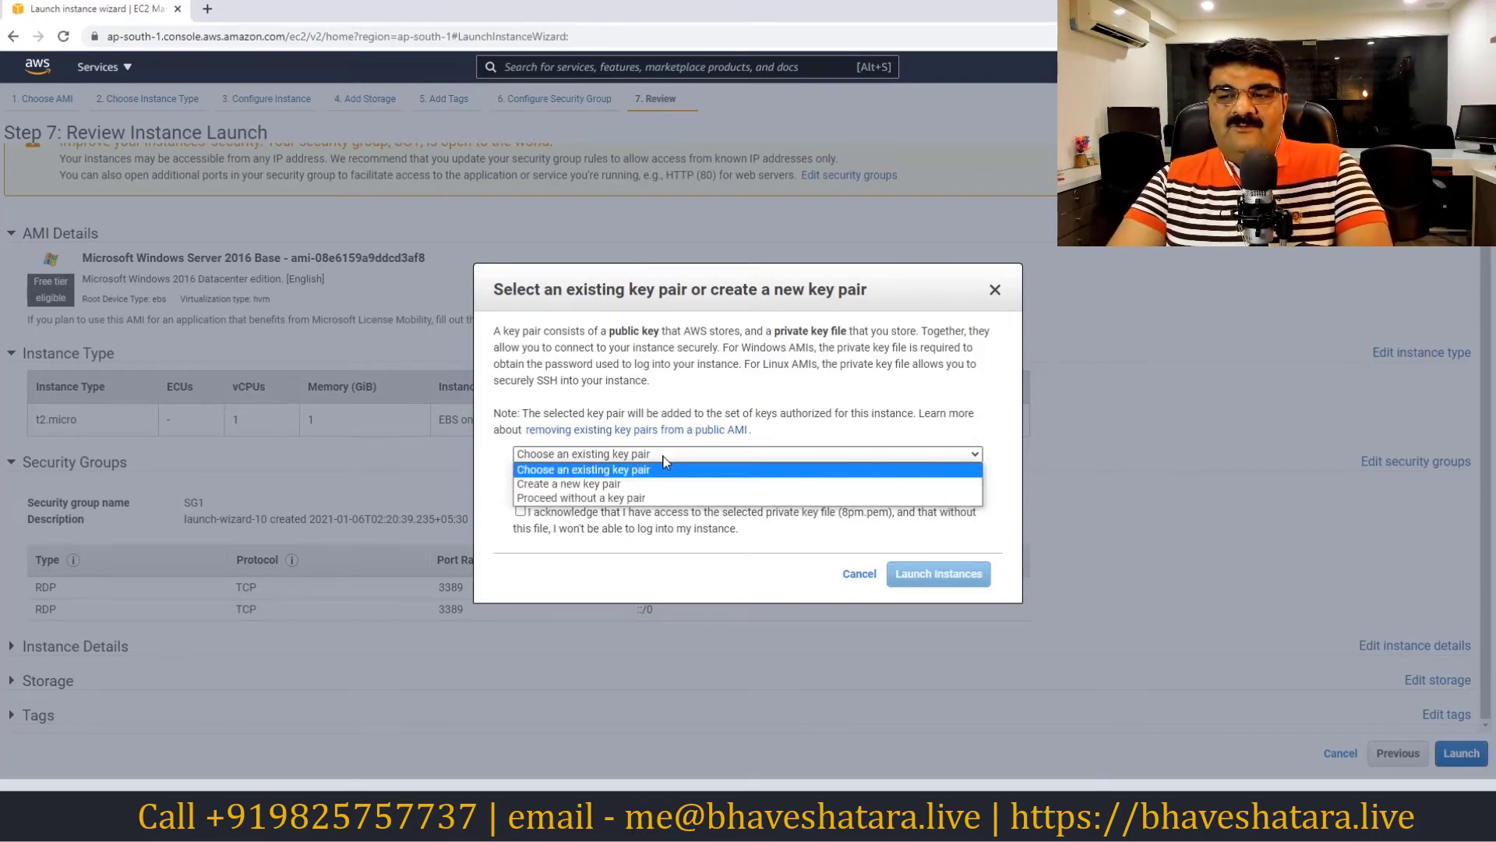
pyautogui.click(608, 484)
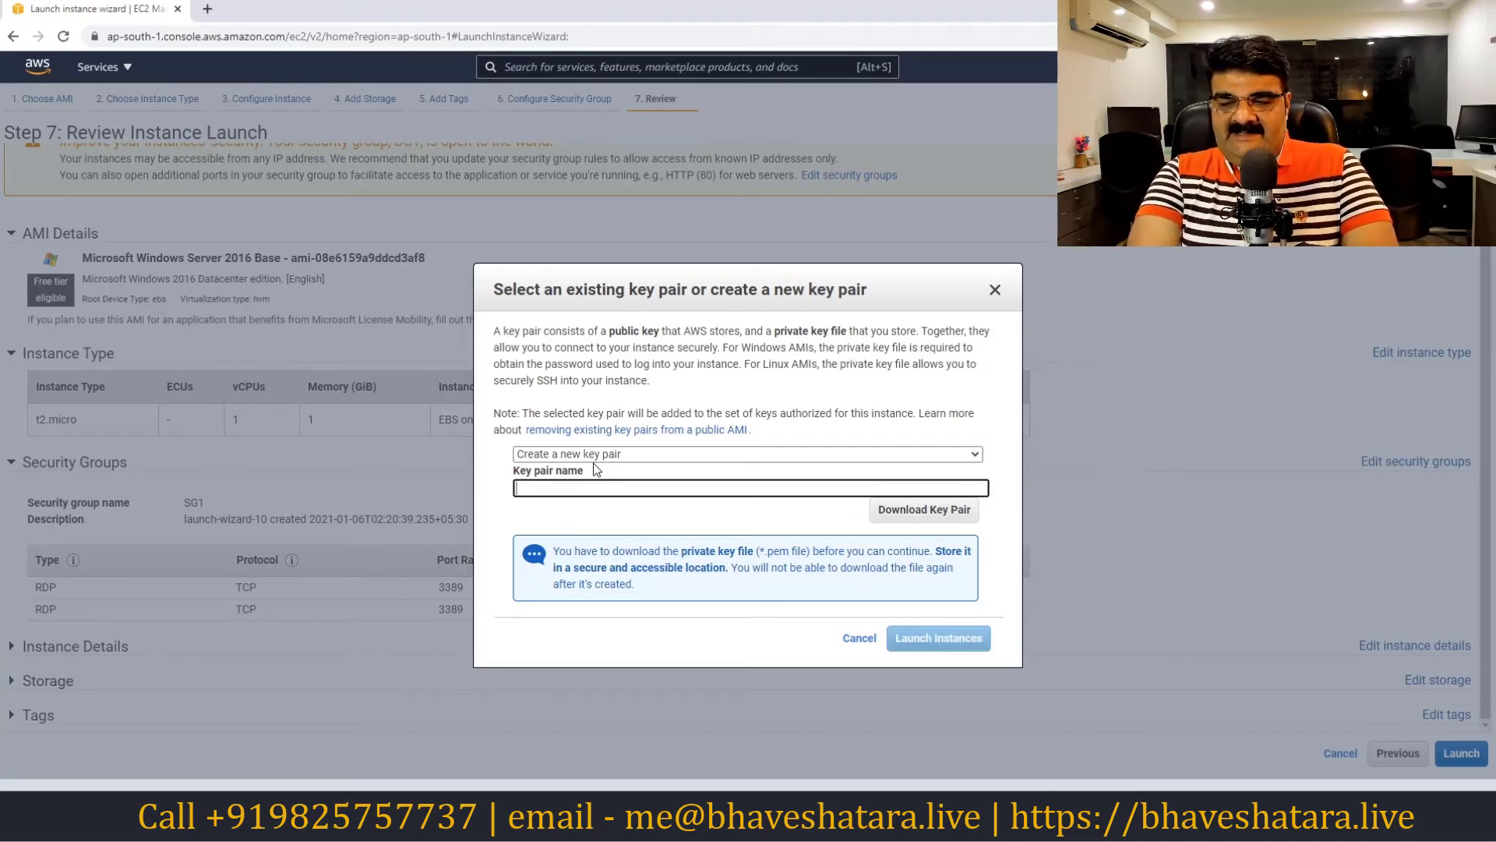
pyautogui.write('keyforec2')
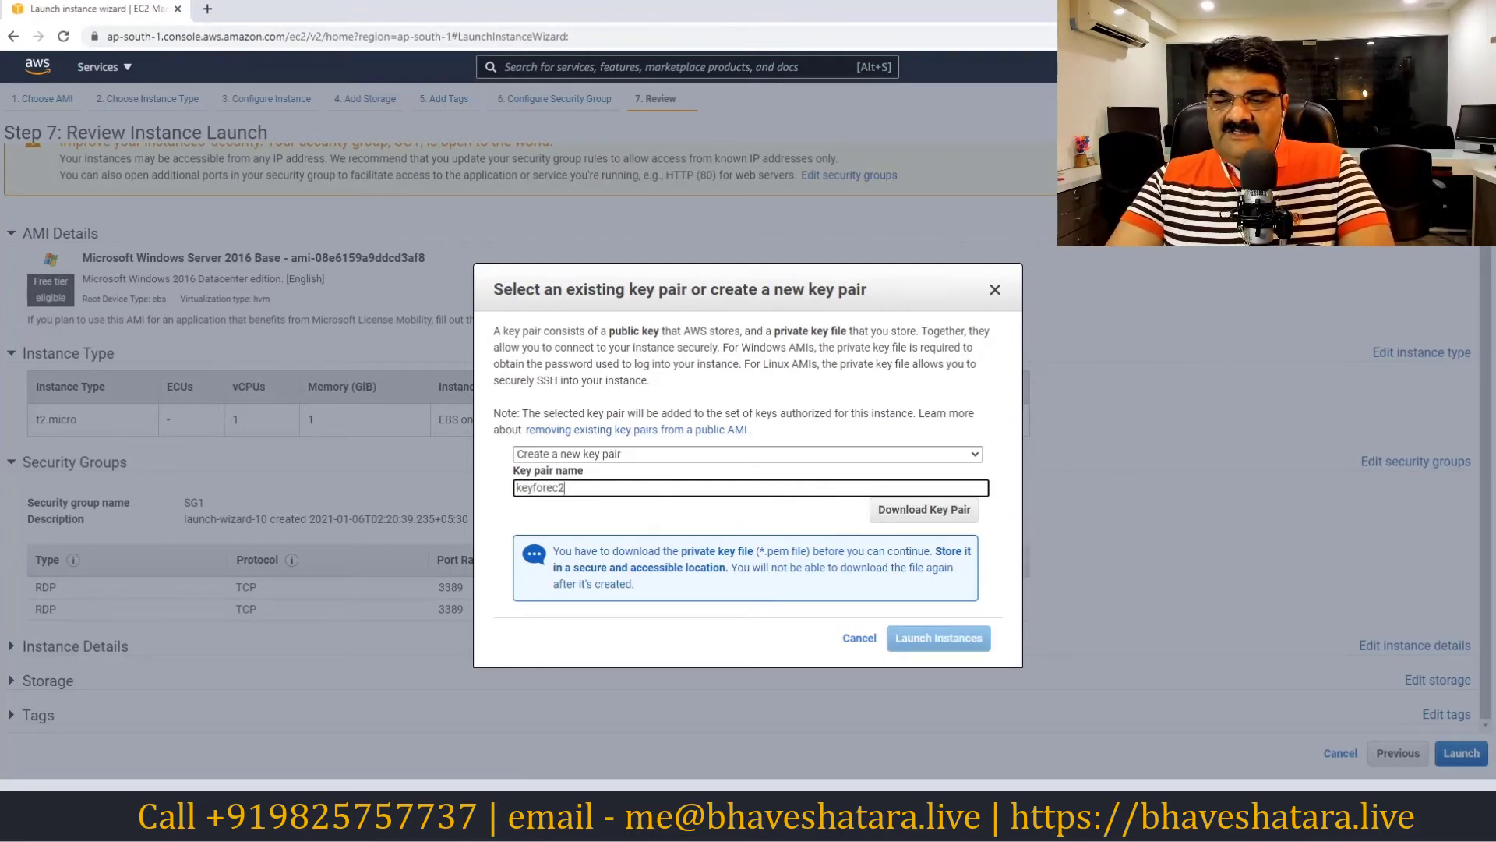
pyautogui.click(949, 512)
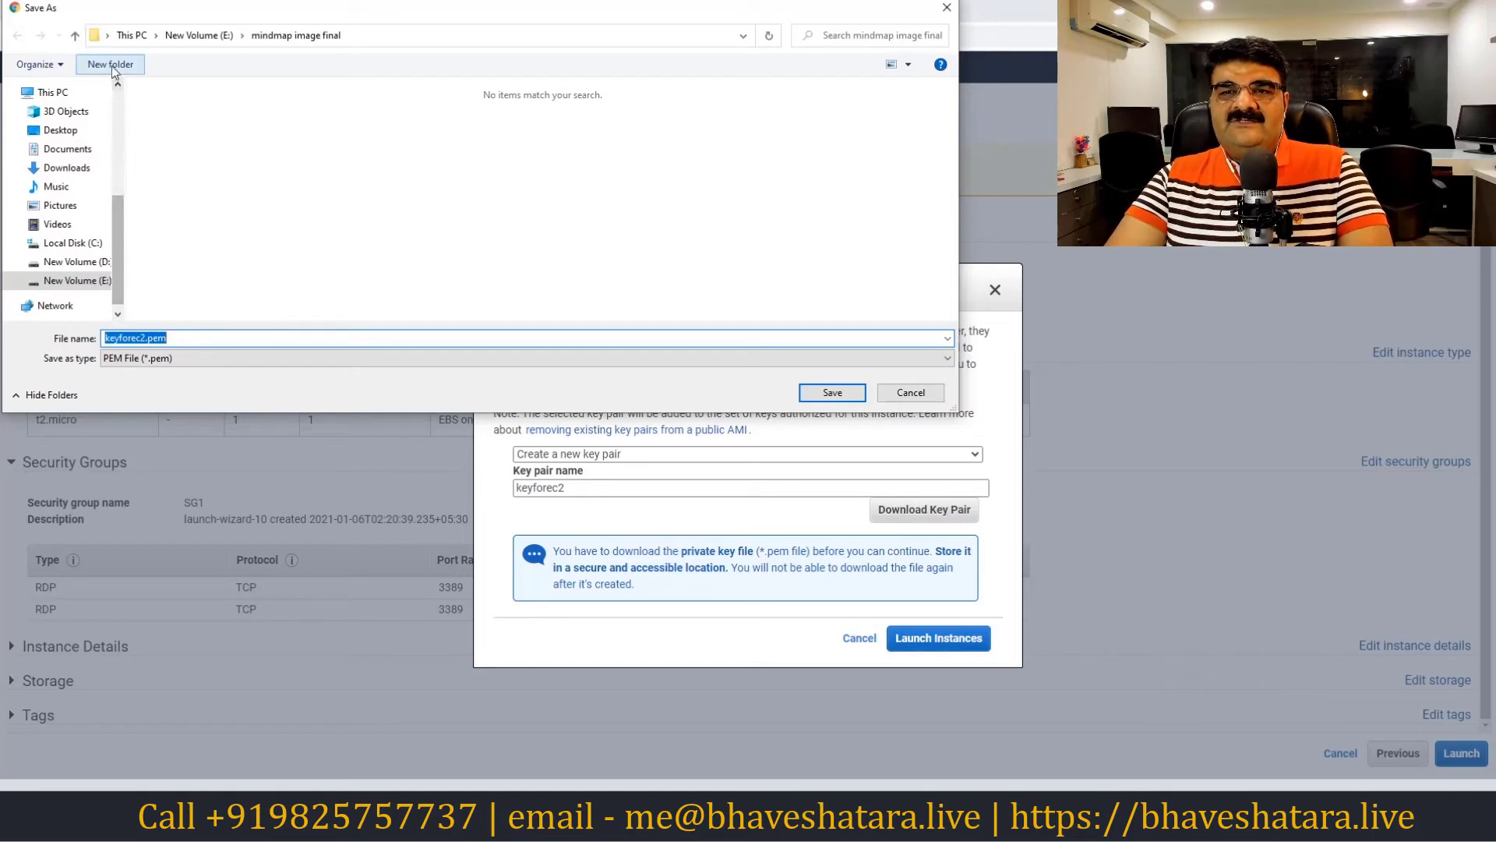
# Save keyforec2.pem into a new keyfolder folder on New Volume (E:), then launch the instance
pyautogui.click(173, 41)
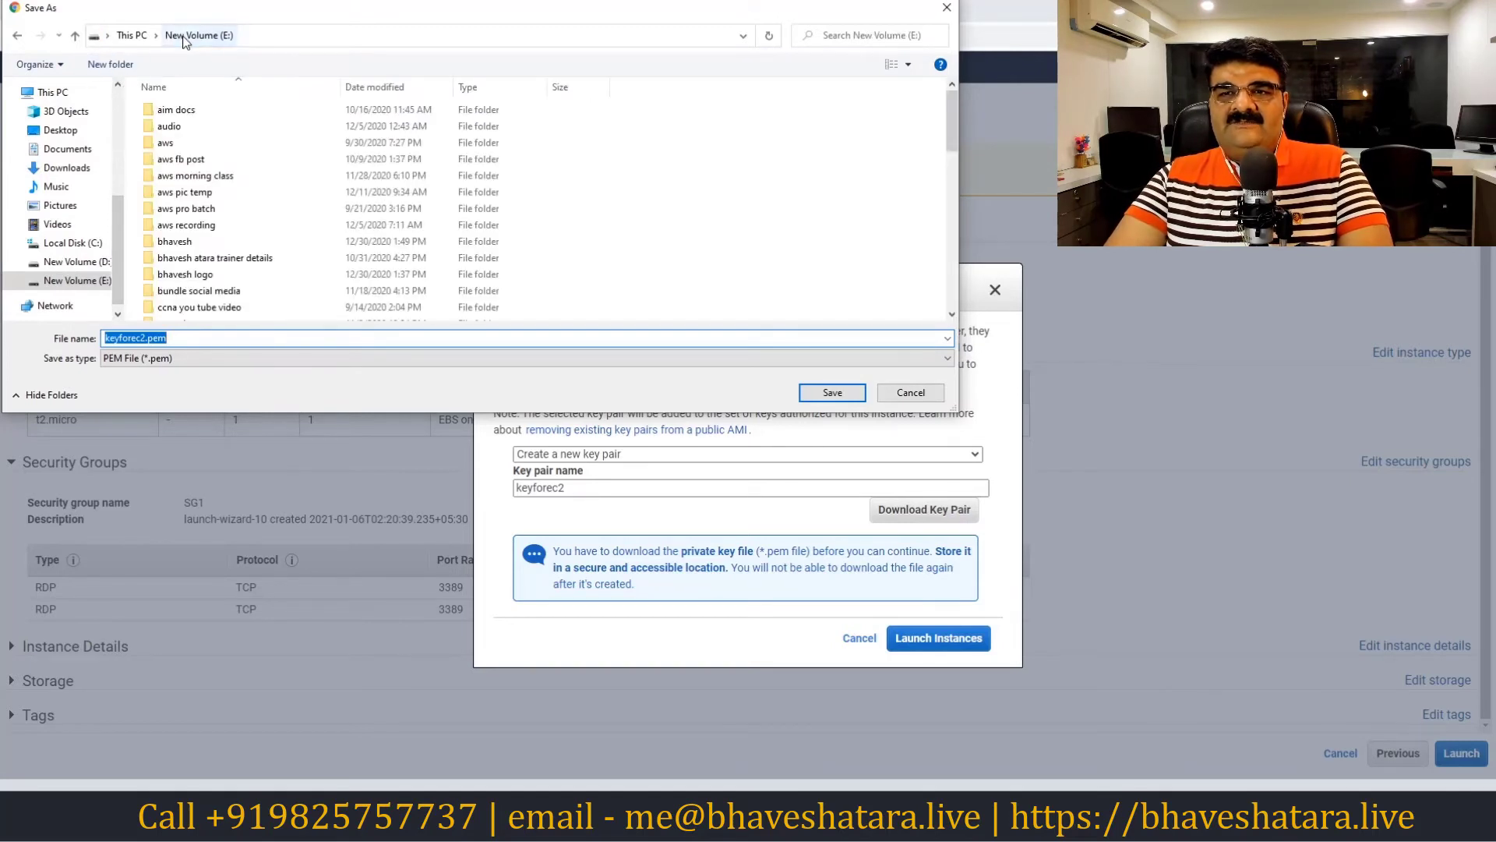
pyautogui.click(110, 68)
pyautogui.write('key')
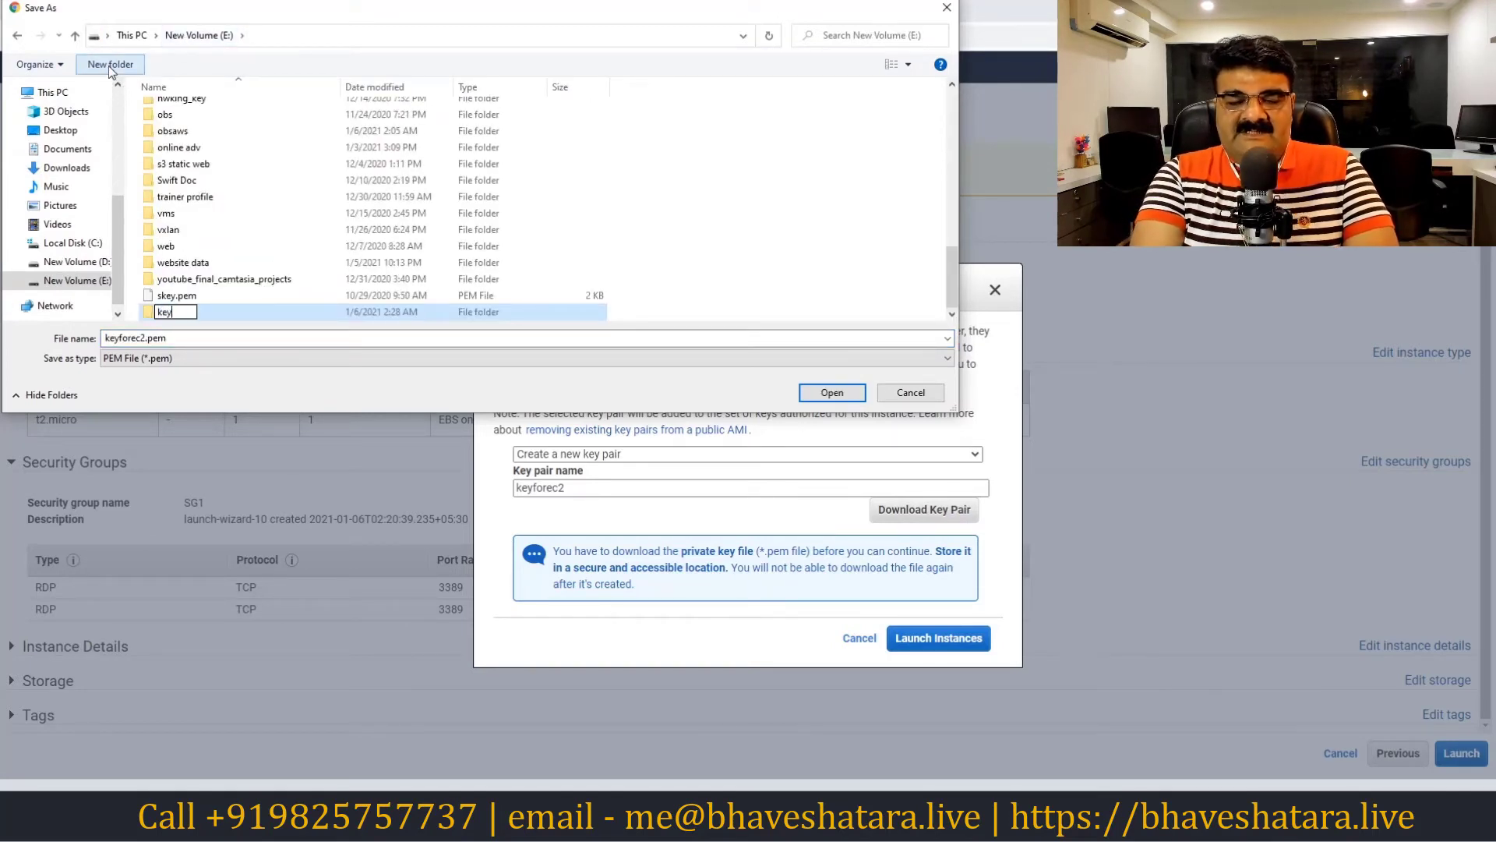
pyautogui.write('folder')
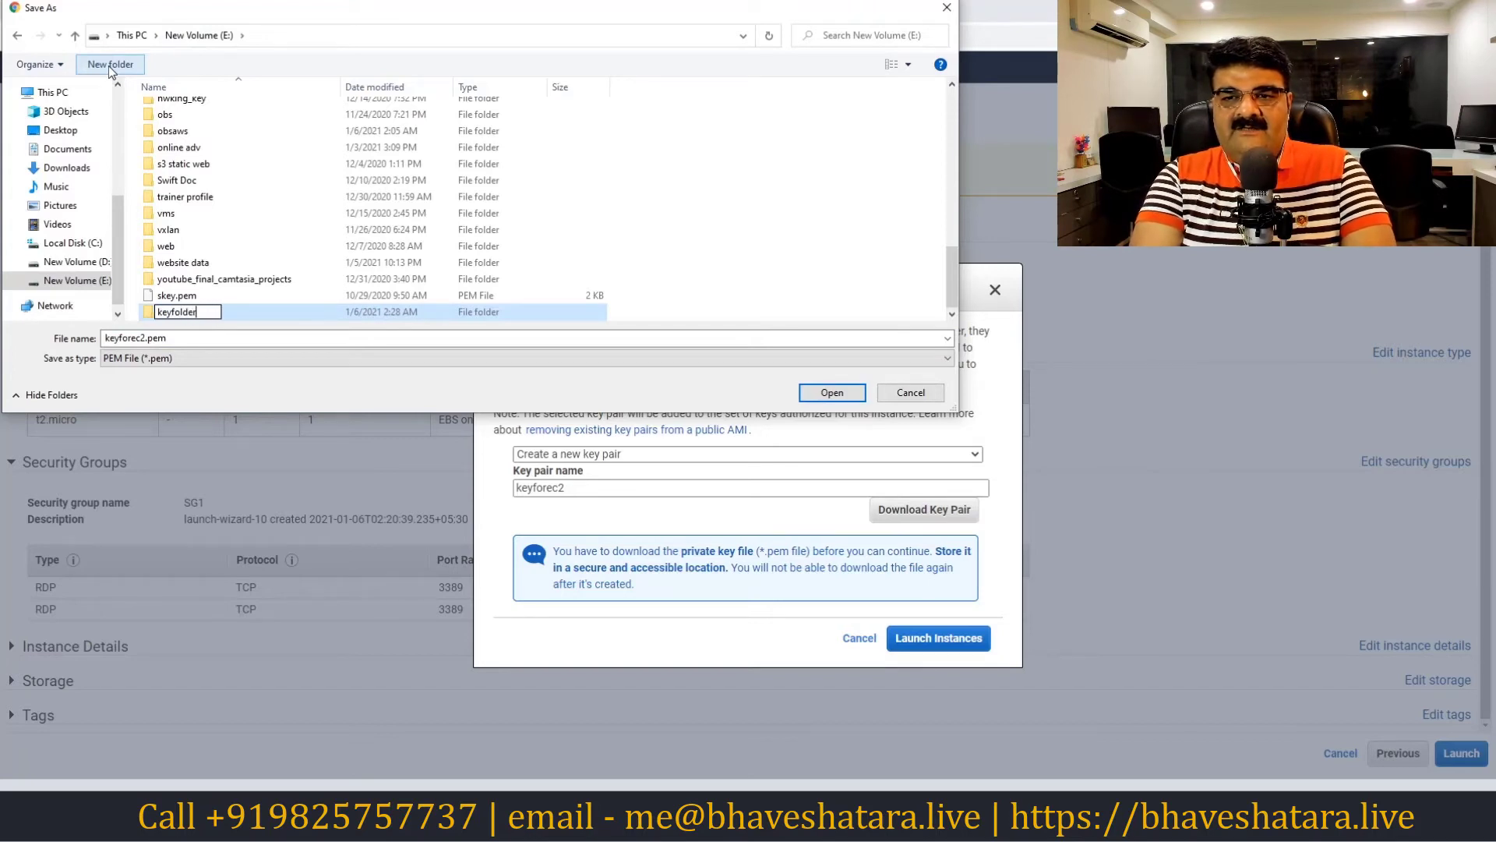
pyautogui.doubleClick(152, 314)
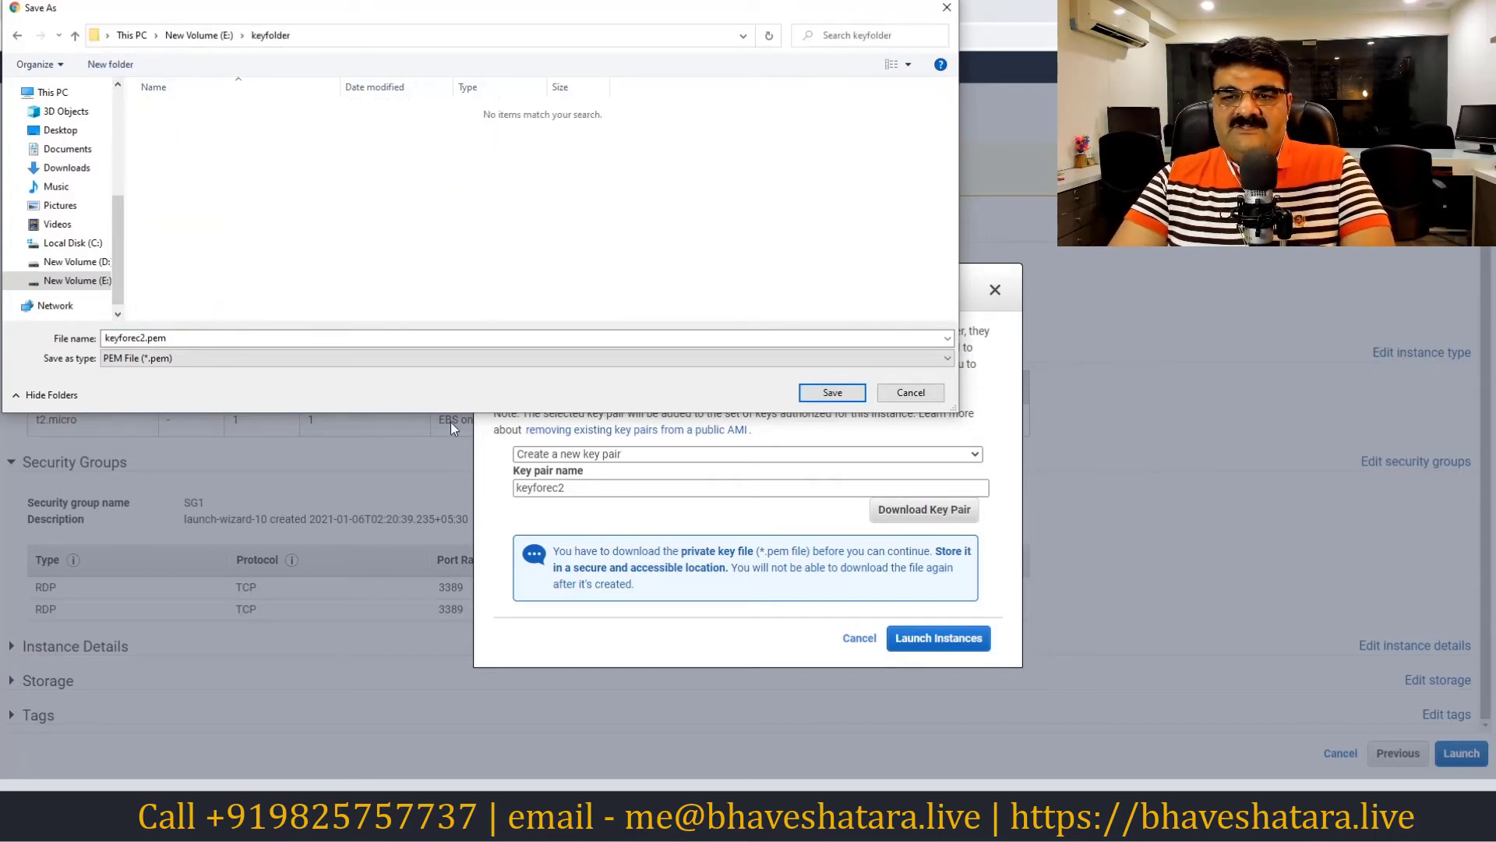
pyautogui.click(833, 398)
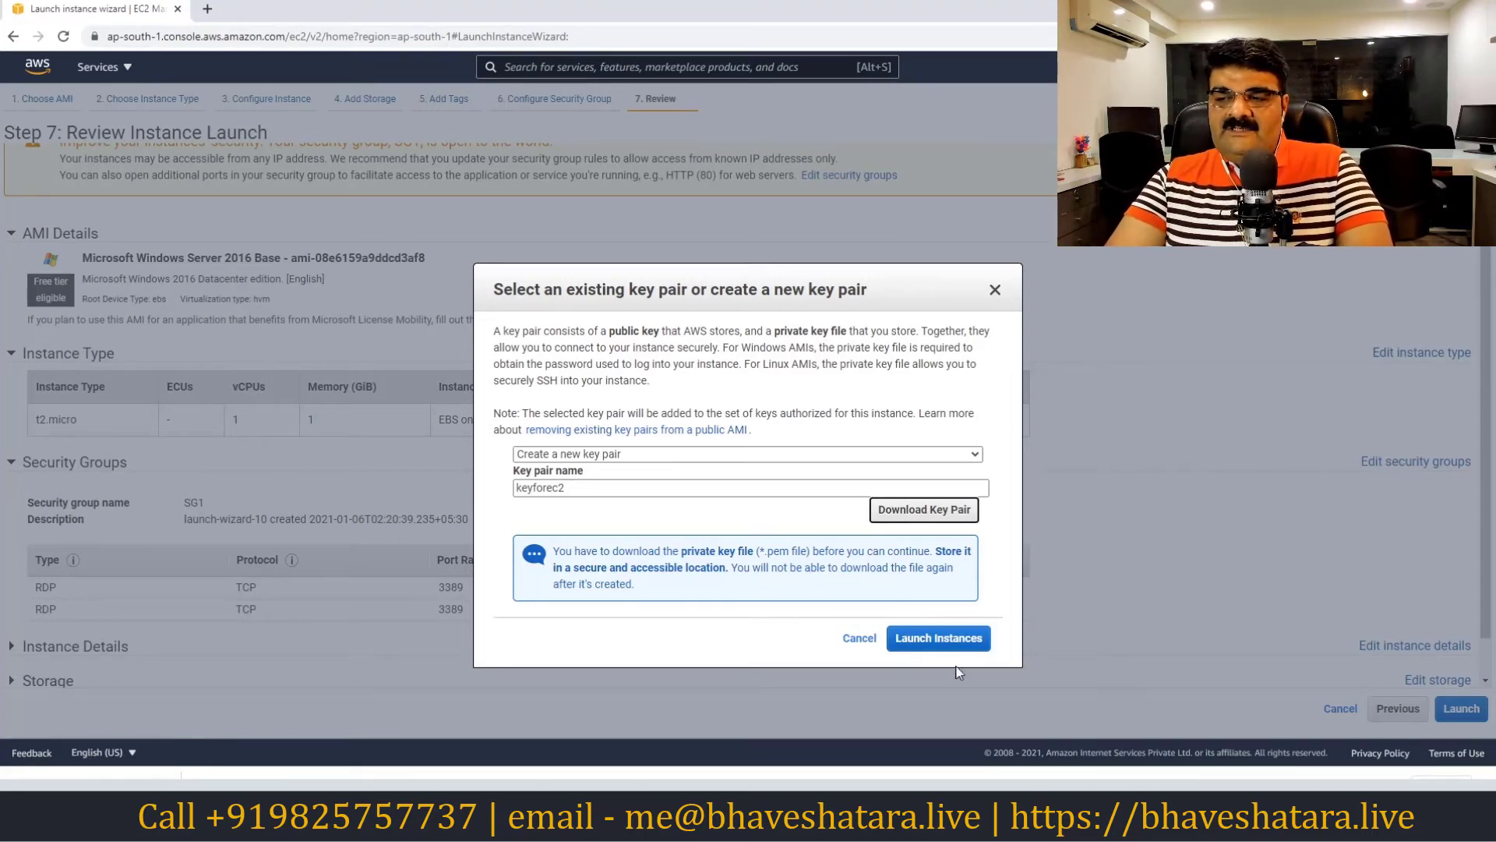
pyautogui.click(945, 638)
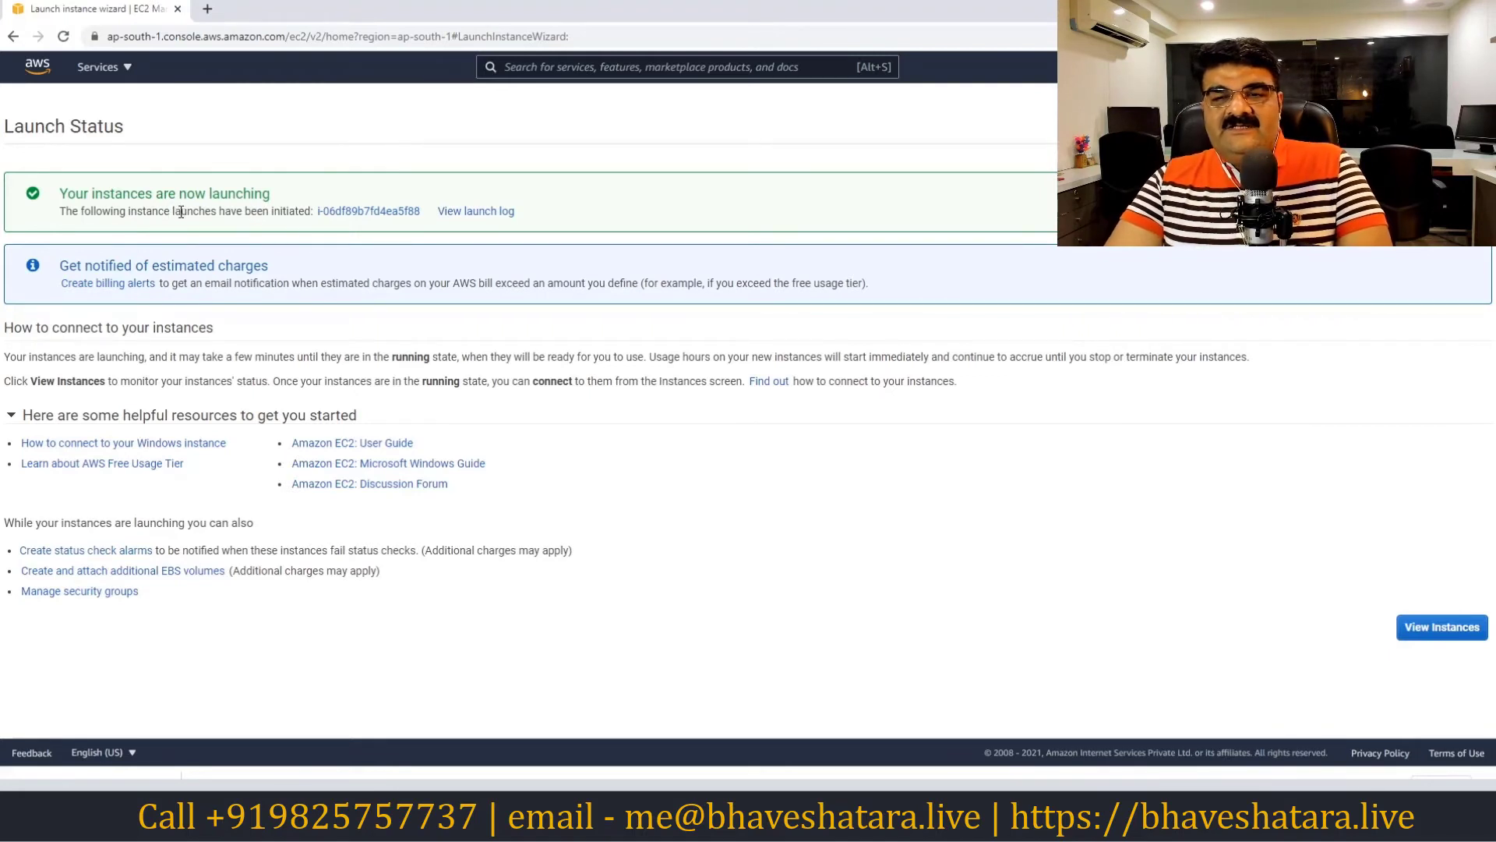
# Name the new instance 'My First Server Windows' in the instances list and refresh it
pyautogui.click(1442, 648)
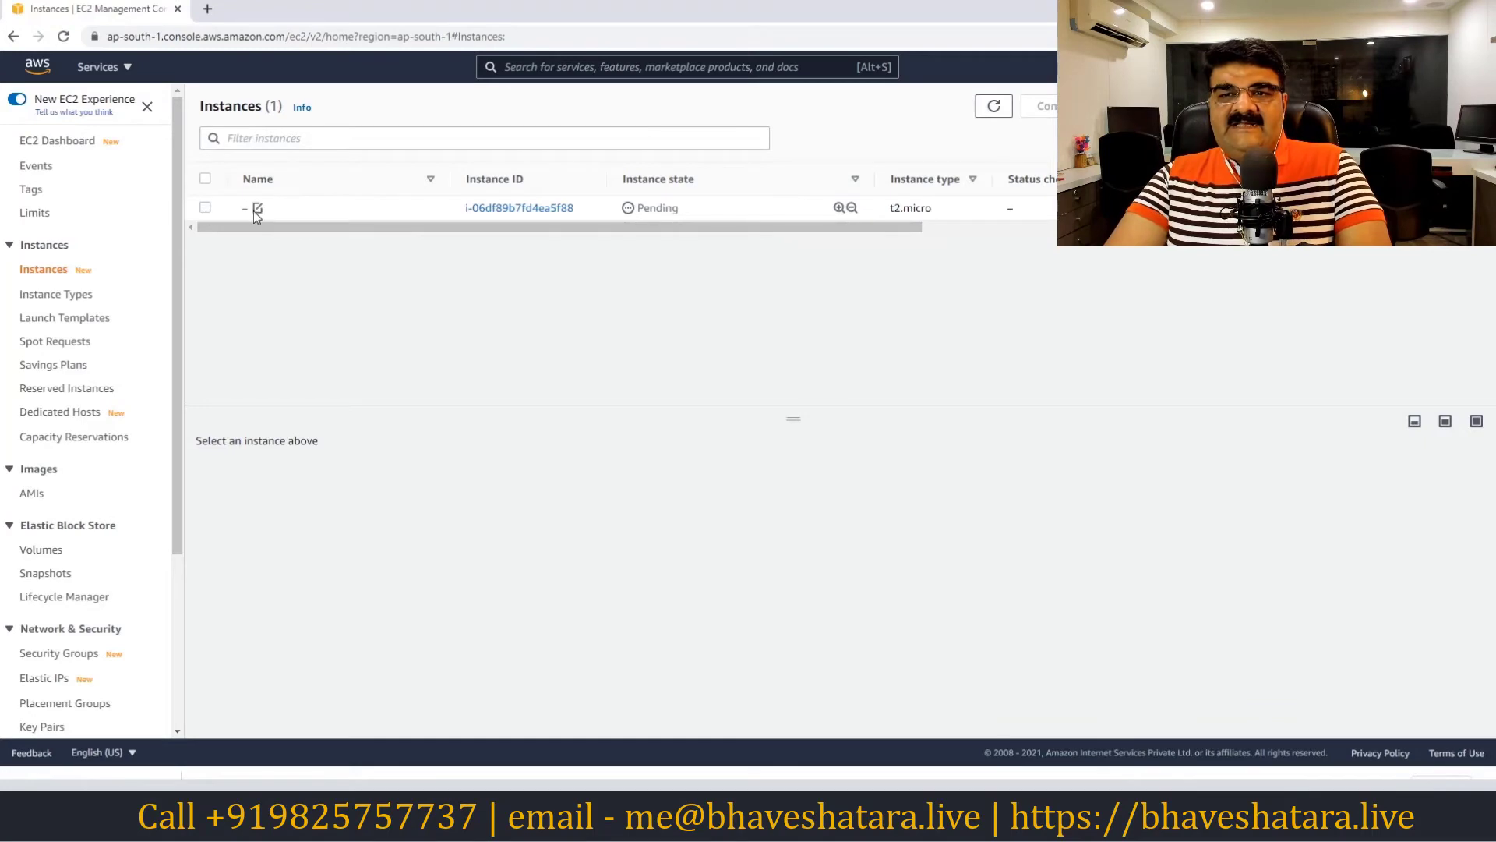
pyautogui.click(257, 208)
pyautogui.write('MY')
pyautogui.press('BackSpace')
pyautogui.press('BackSpace')
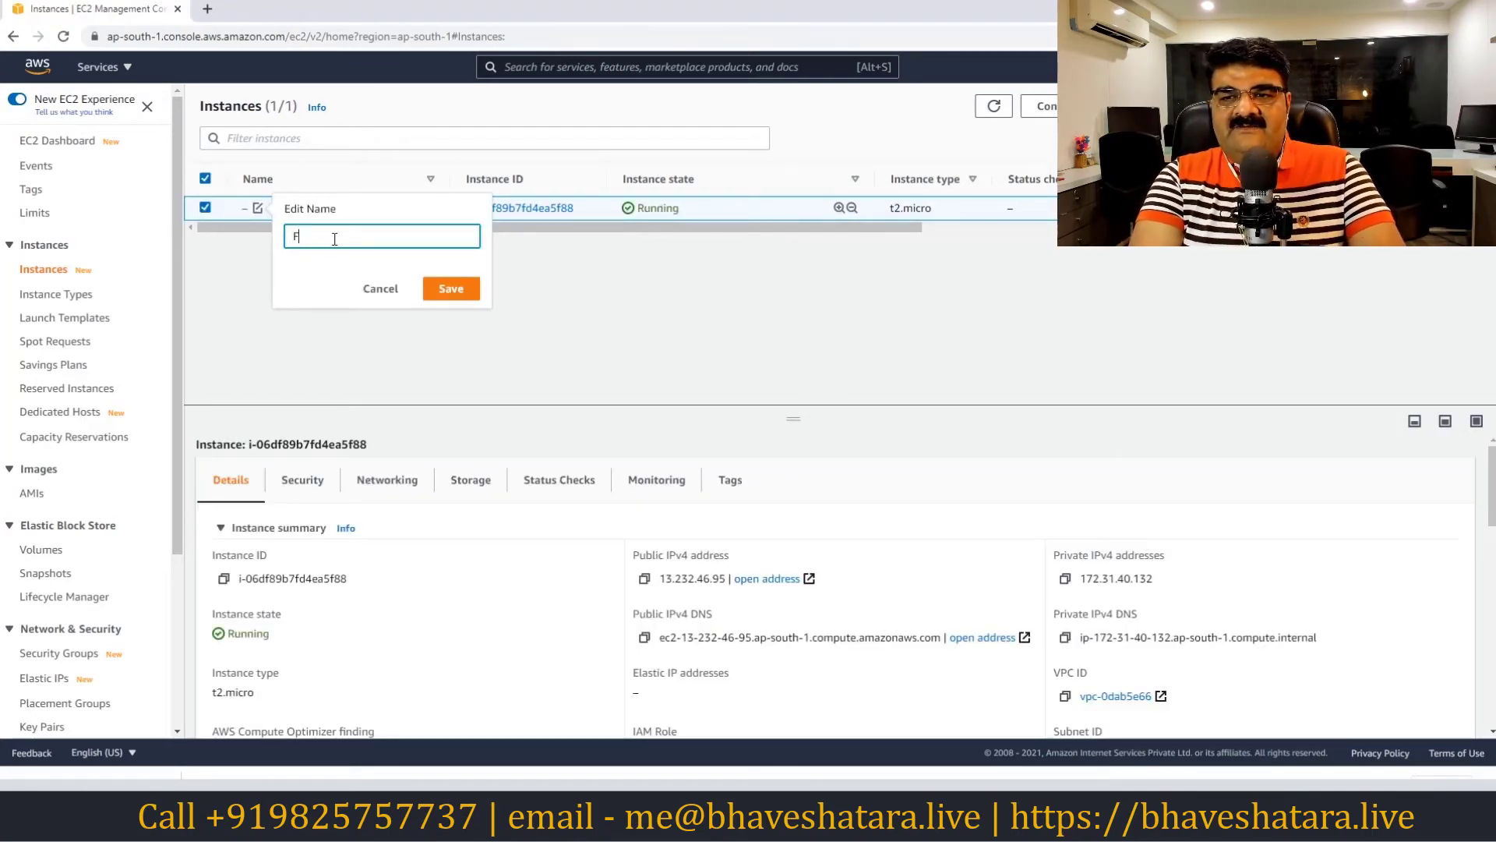
pyautogui.write('My Fl')
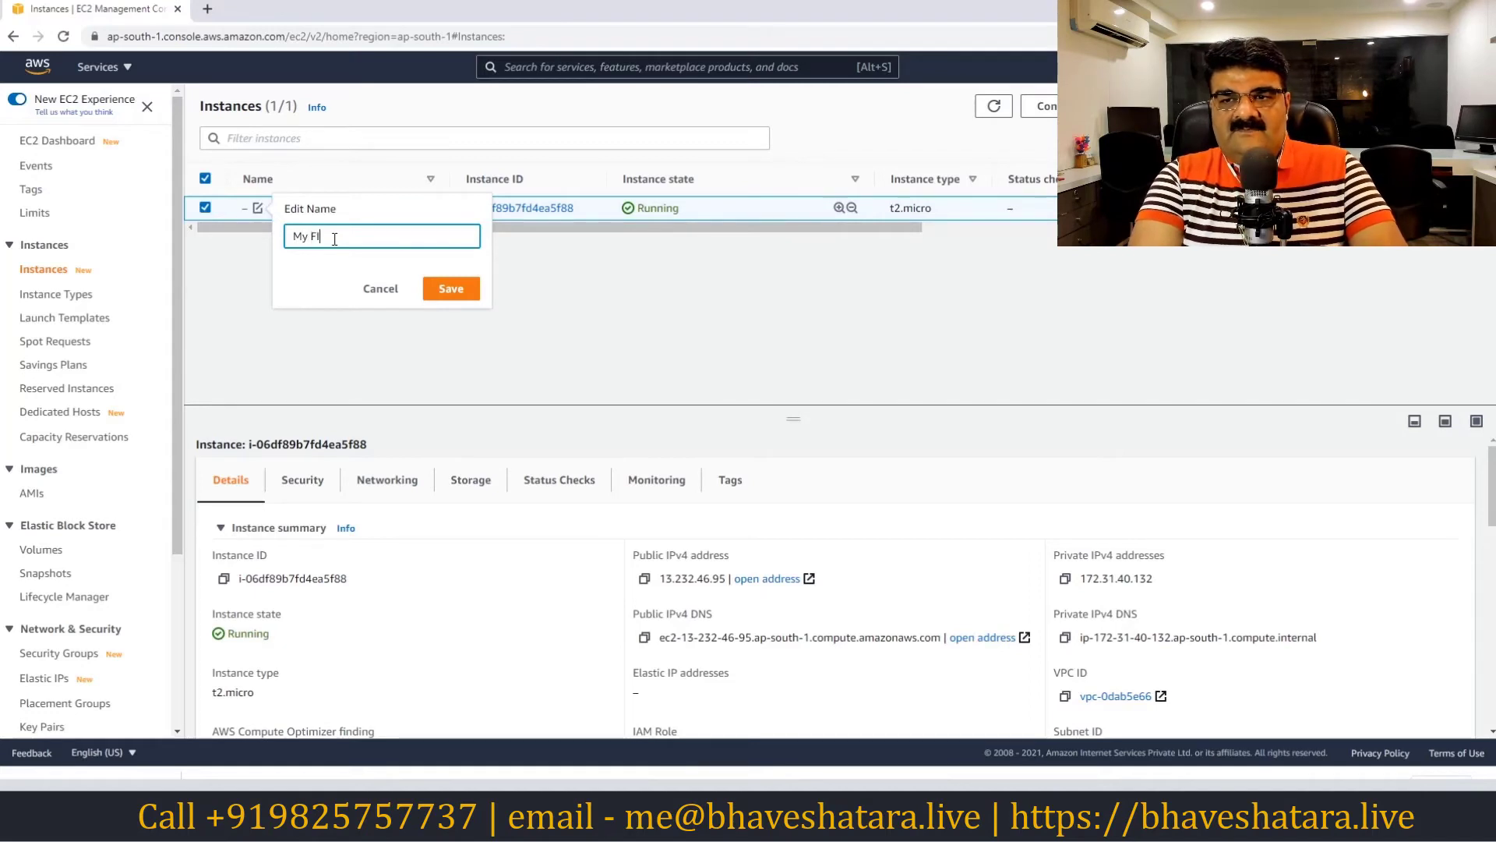
pyautogui.press('BackSpace')
pyautogui.write('irst')
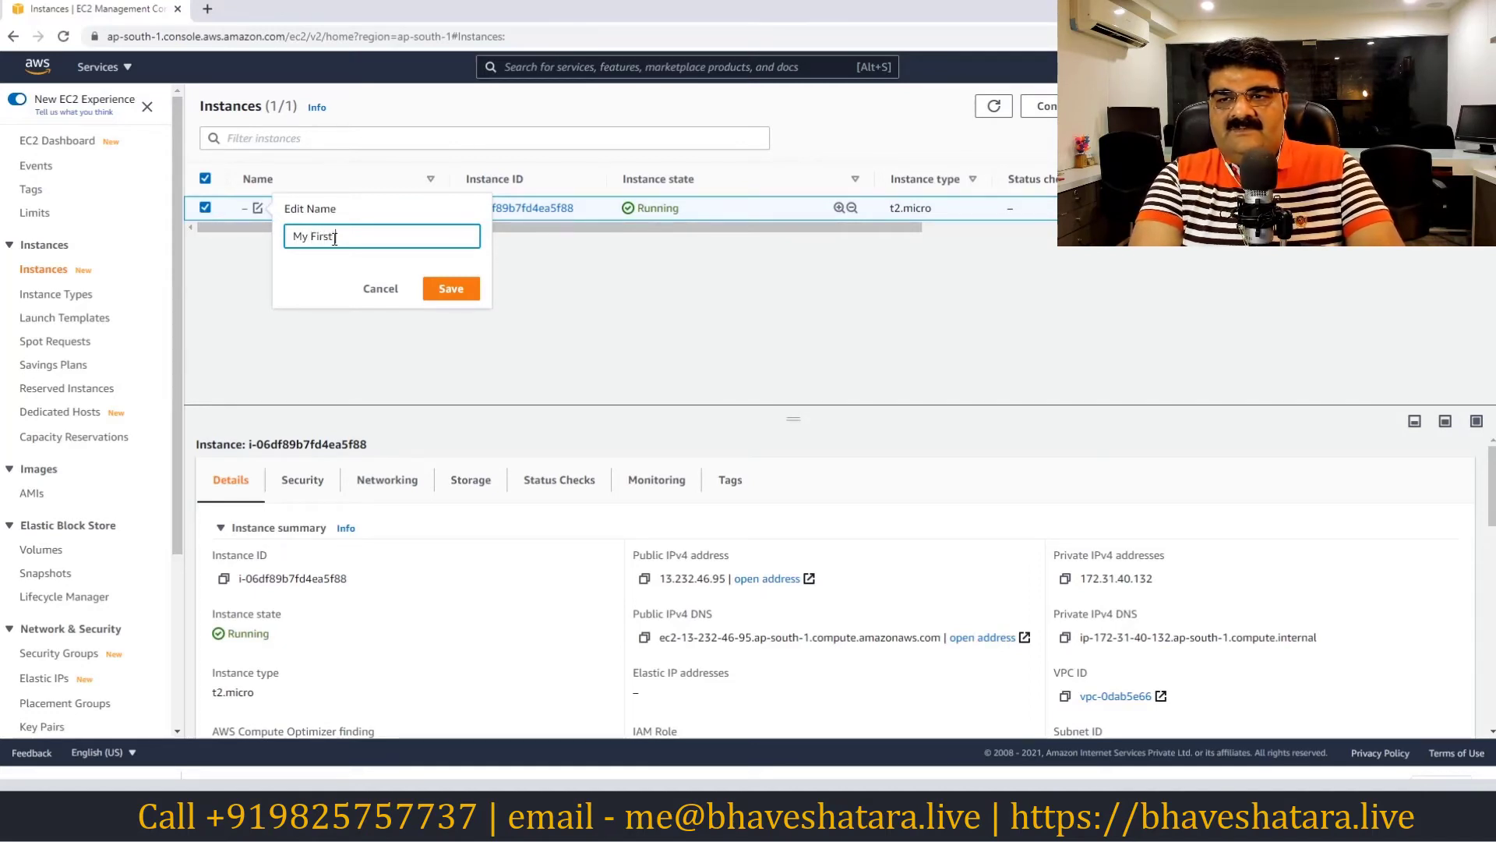
pyautogui.write(' Server Windows')
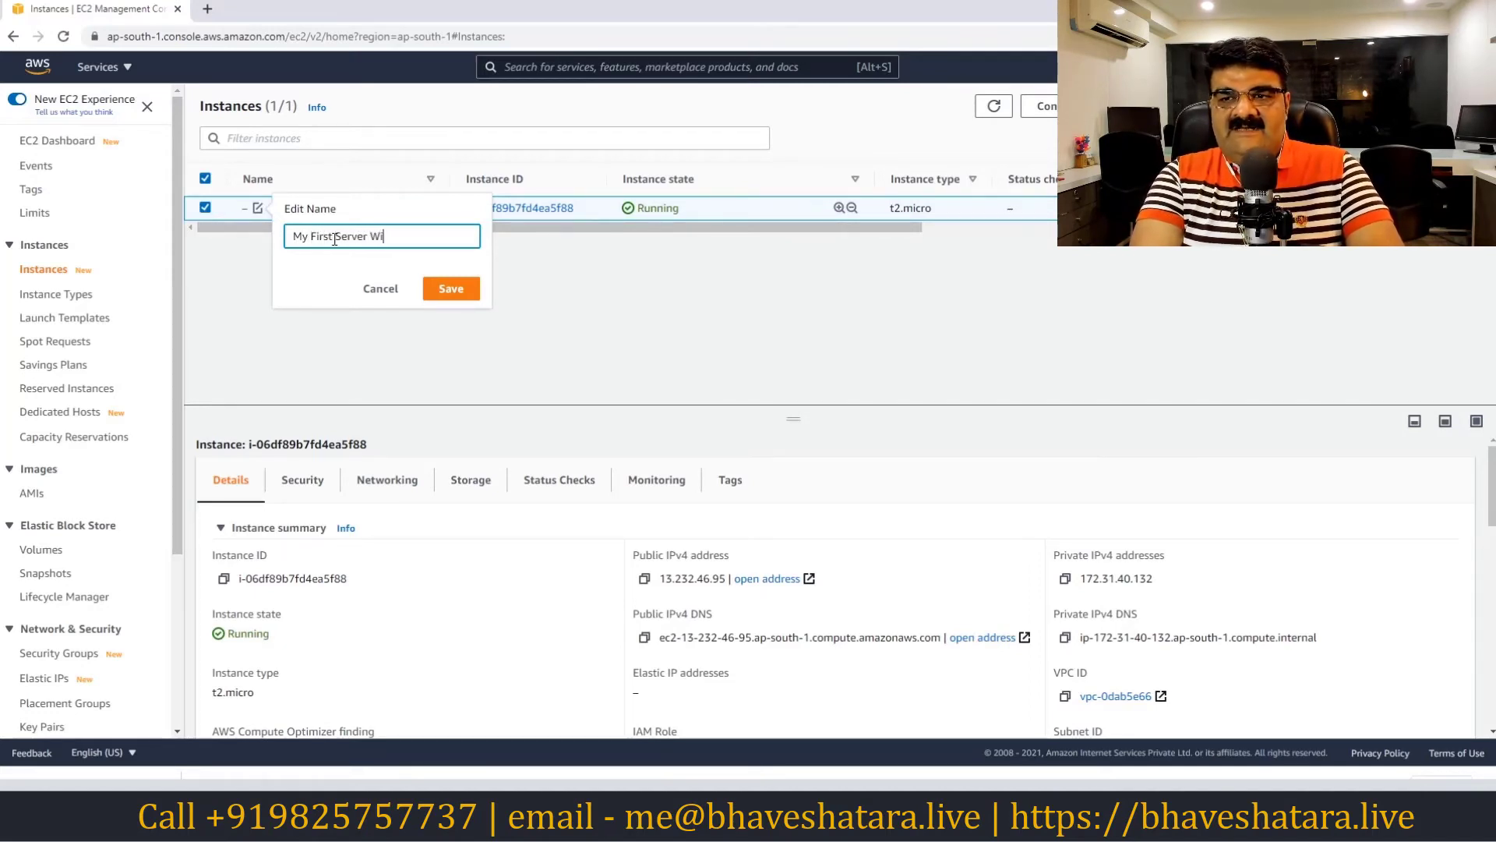
pyautogui.press('Return')
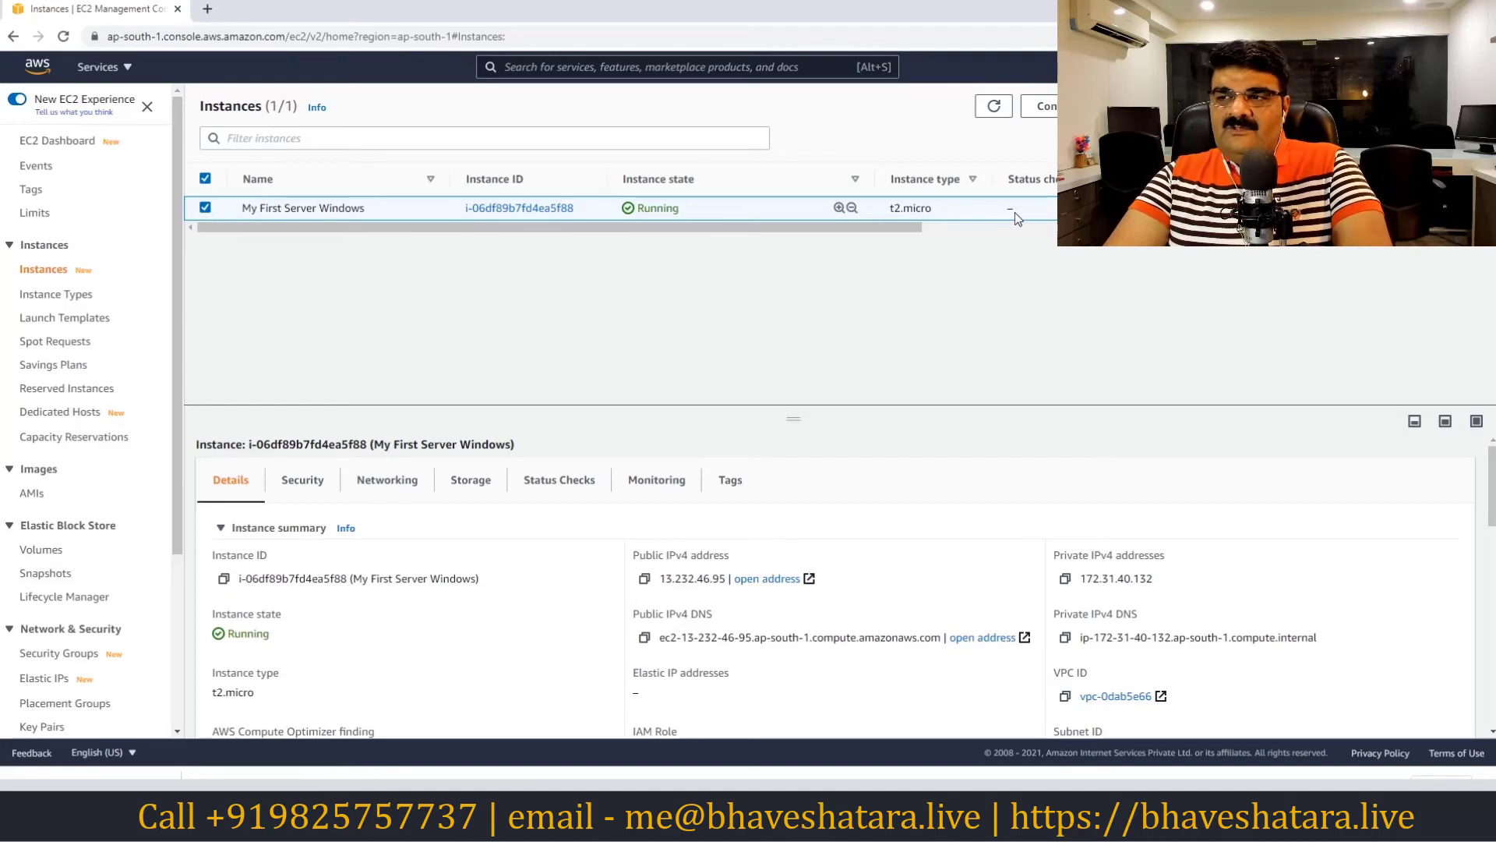
pyautogui.click(995, 106)
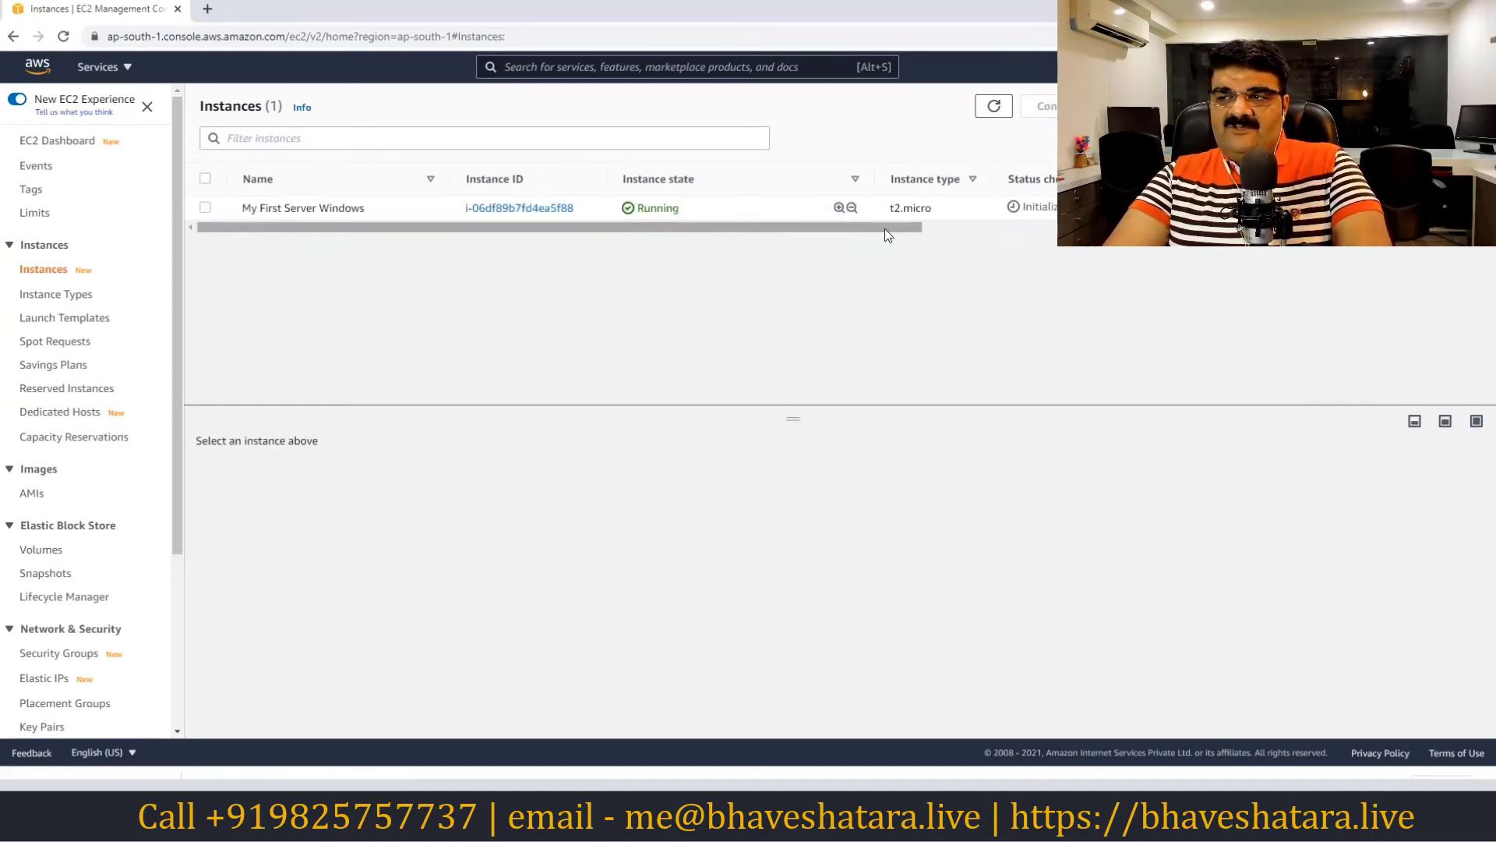
# Check the Status check and Availability Zone columns, then open My First Server Windows' details
pyautogui.moveTo(885, 228); pyautogui.dragTo(1076, 233)
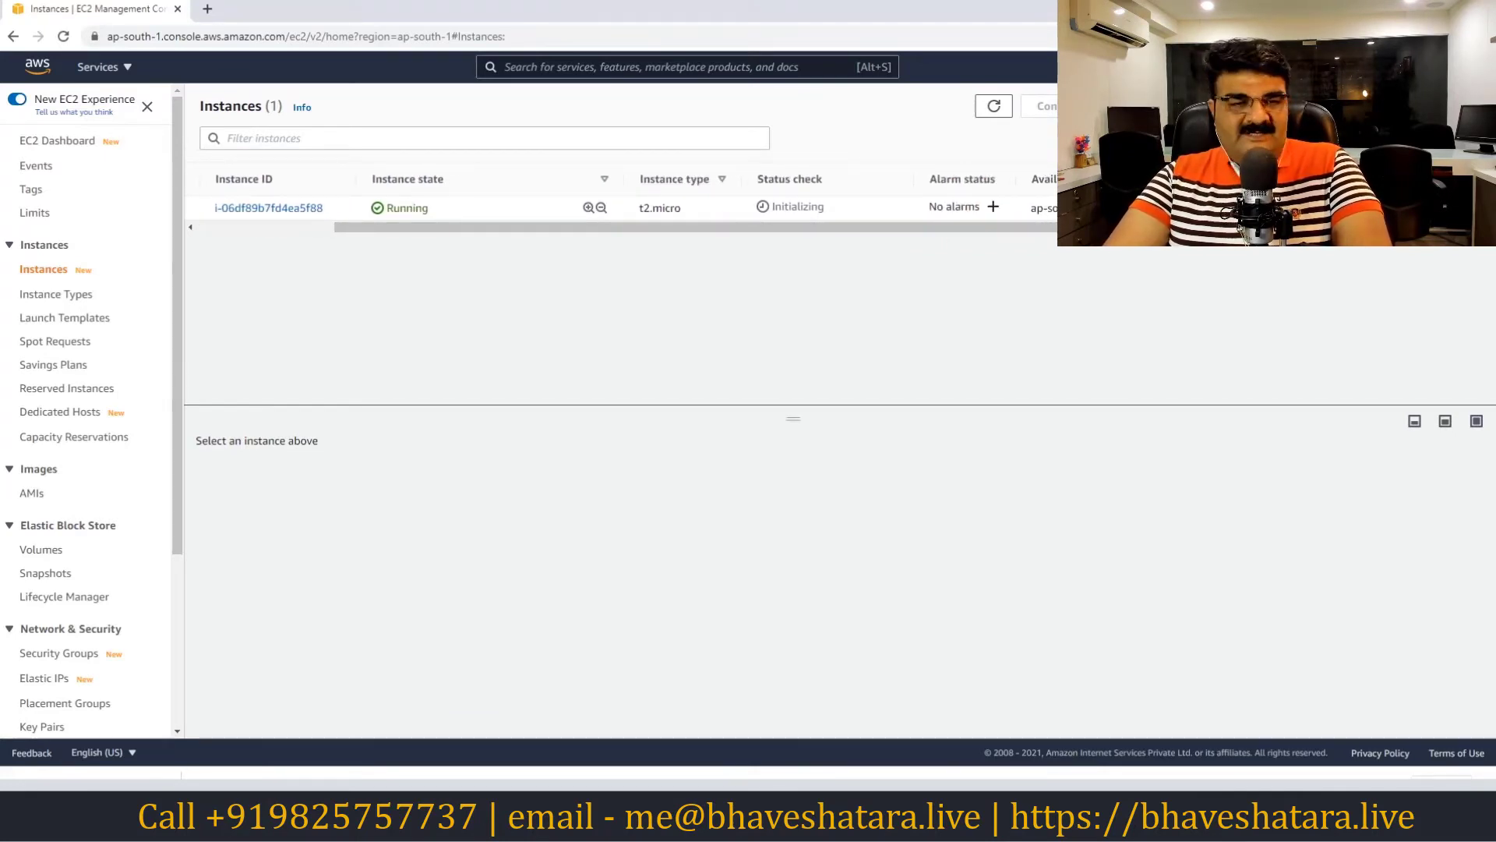
pyautogui.moveTo(1002, 229); pyautogui.dragTo(1061, 228)
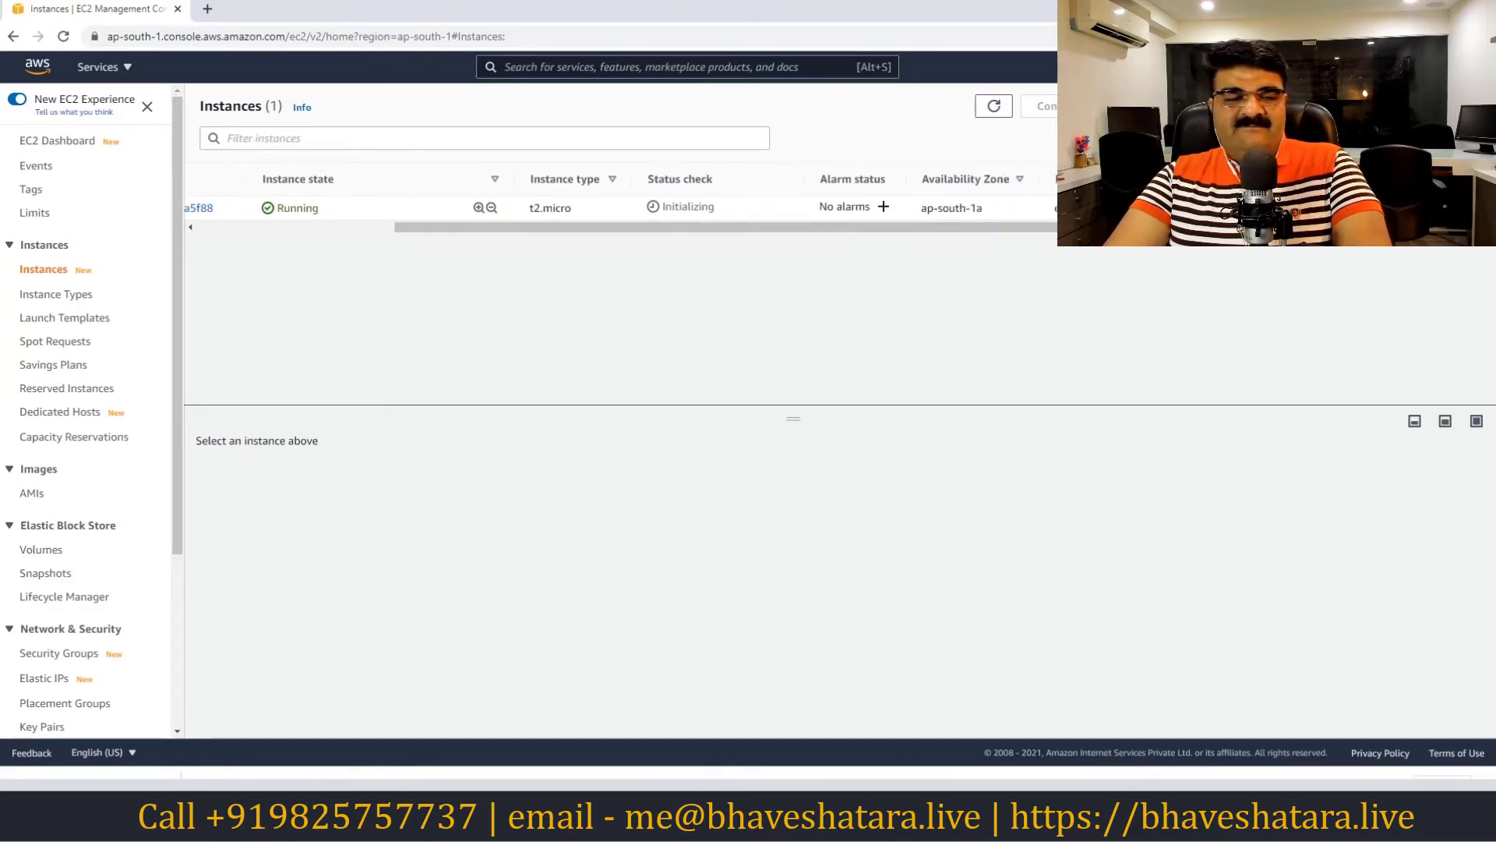
pyautogui.click(1044, 208)
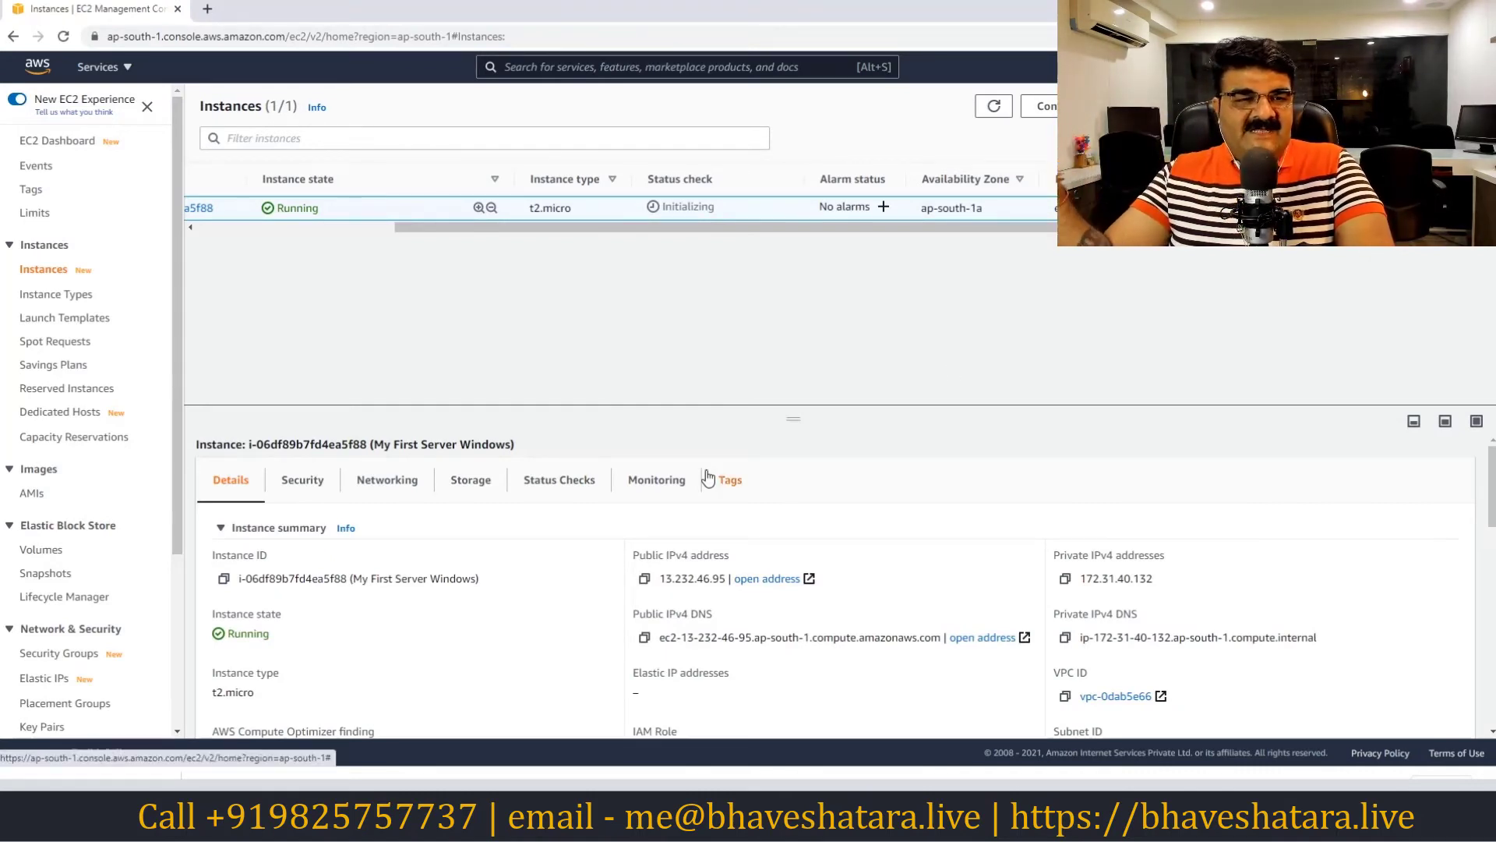
# Scroll the table back left and enlarge the details panel for My First Server Windows
pyautogui.moveTo(939, 227); pyautogui.dragTo(589, 222)
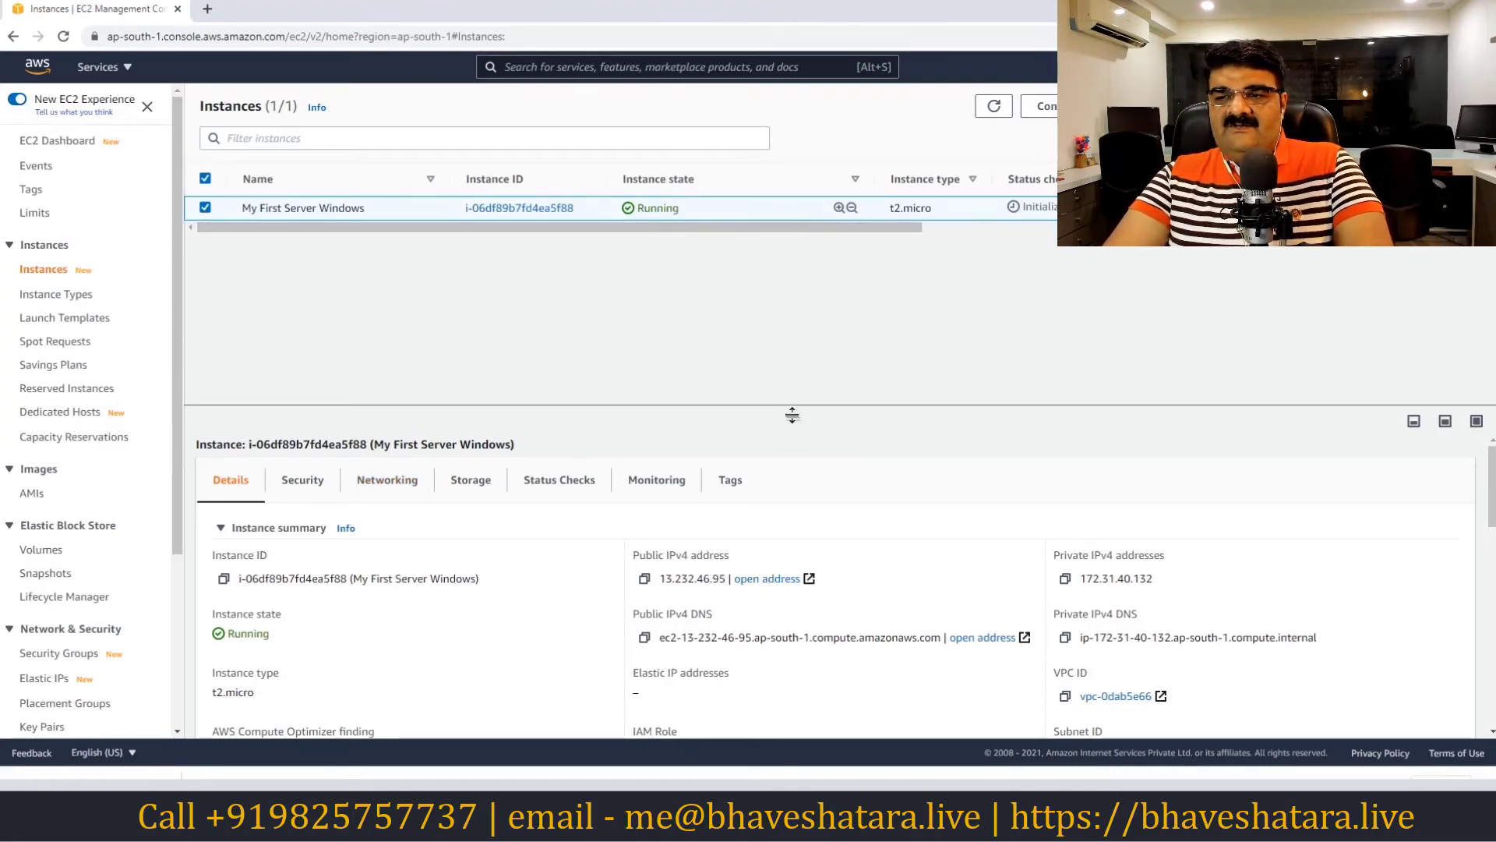
pyautogui.moveTo(792, 421); pyautogui.dragTo(794, 312)
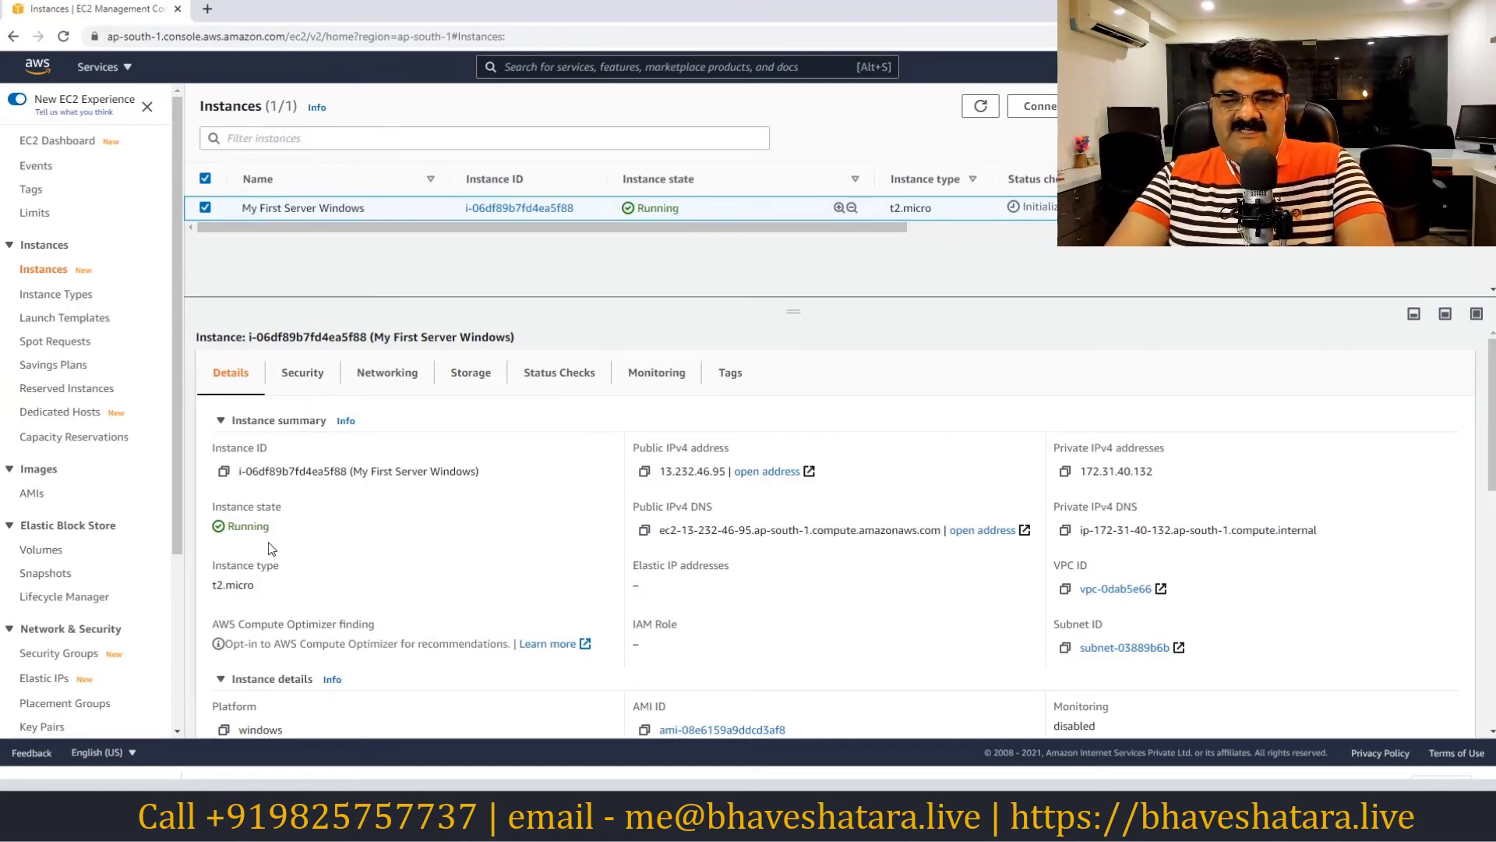
pyautogui.scroll(-1, 245, 595)
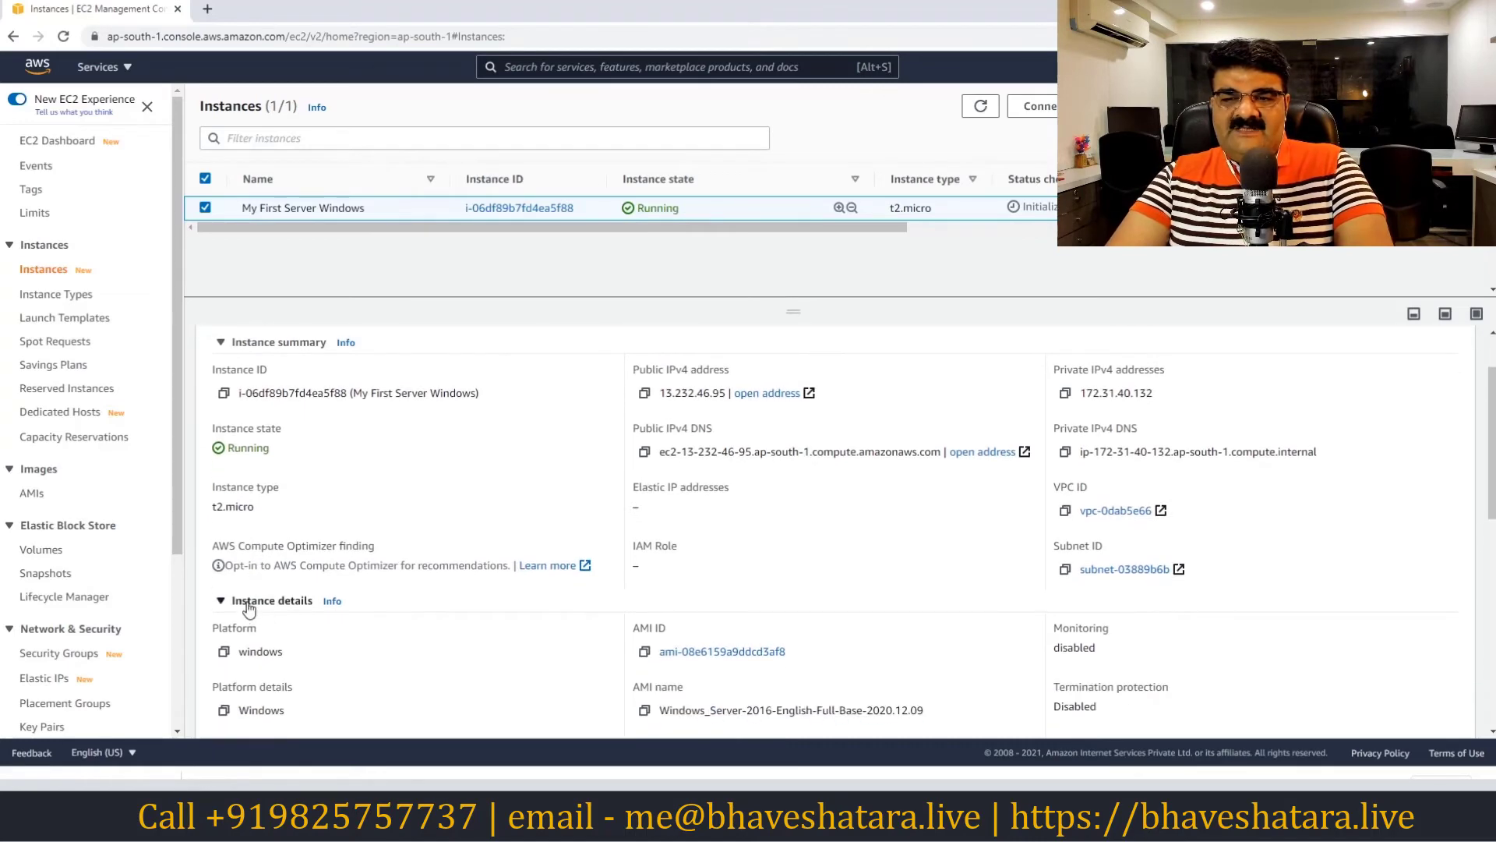
pyautogui.scroll(-3, 288, 475)
pyautogui.scroll(1, 269, 419)
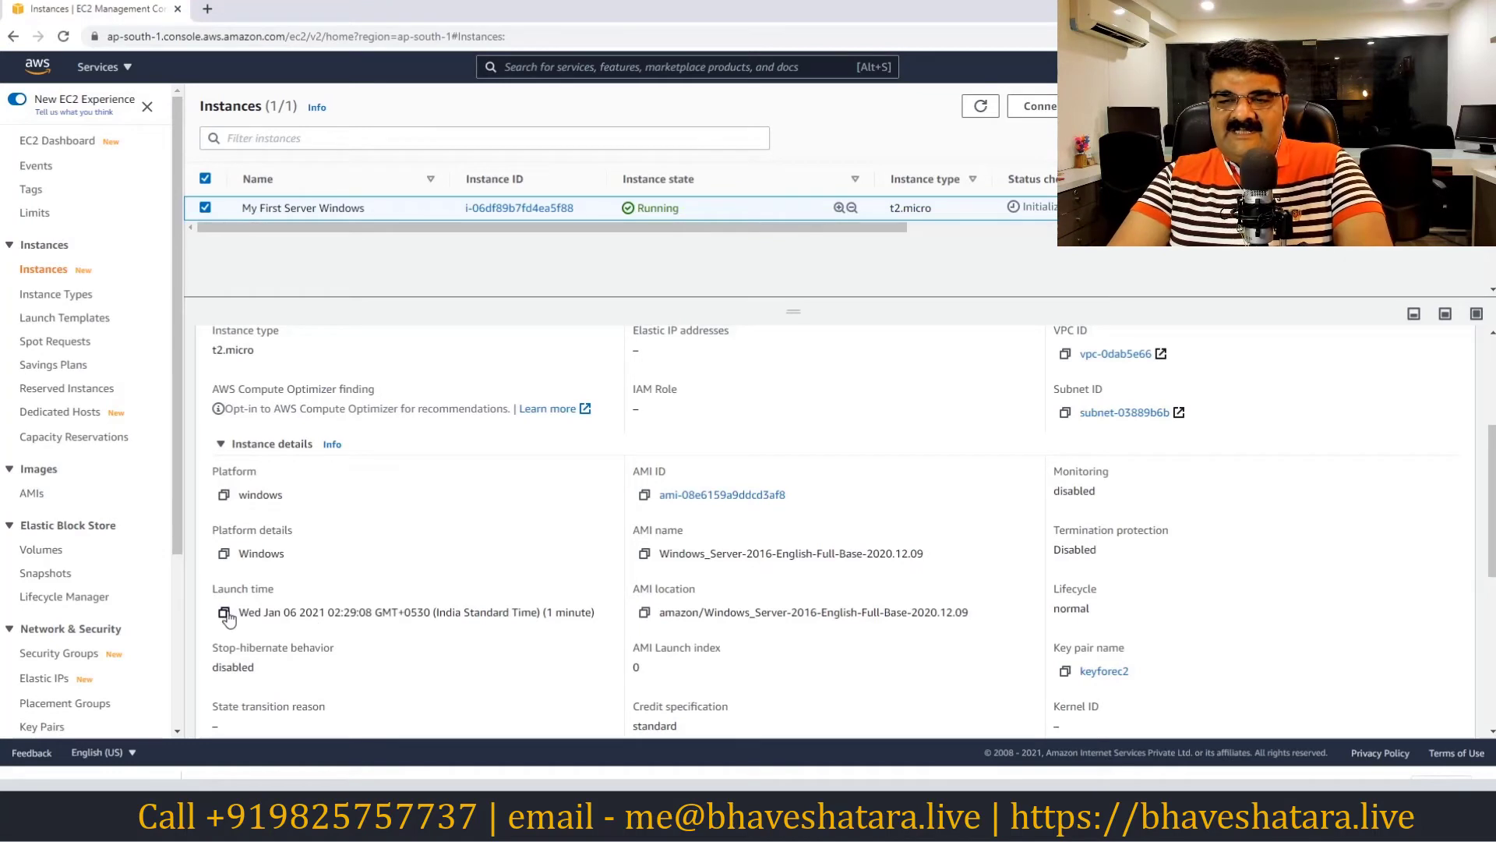
pyautogui.scroll(-1, 227, 616)
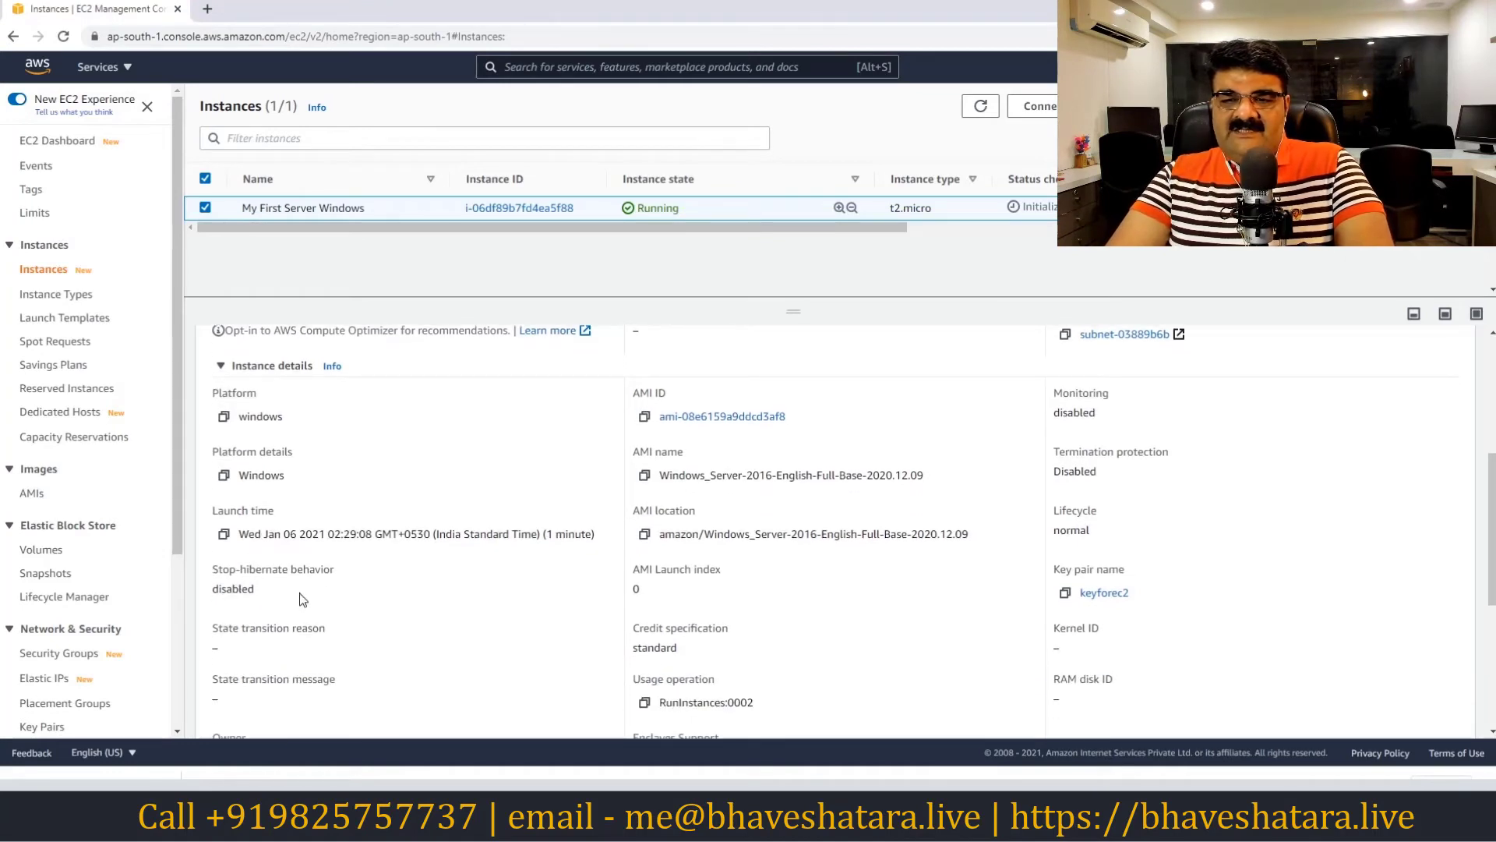
pyautogui.scroll(-1, 254, 546)
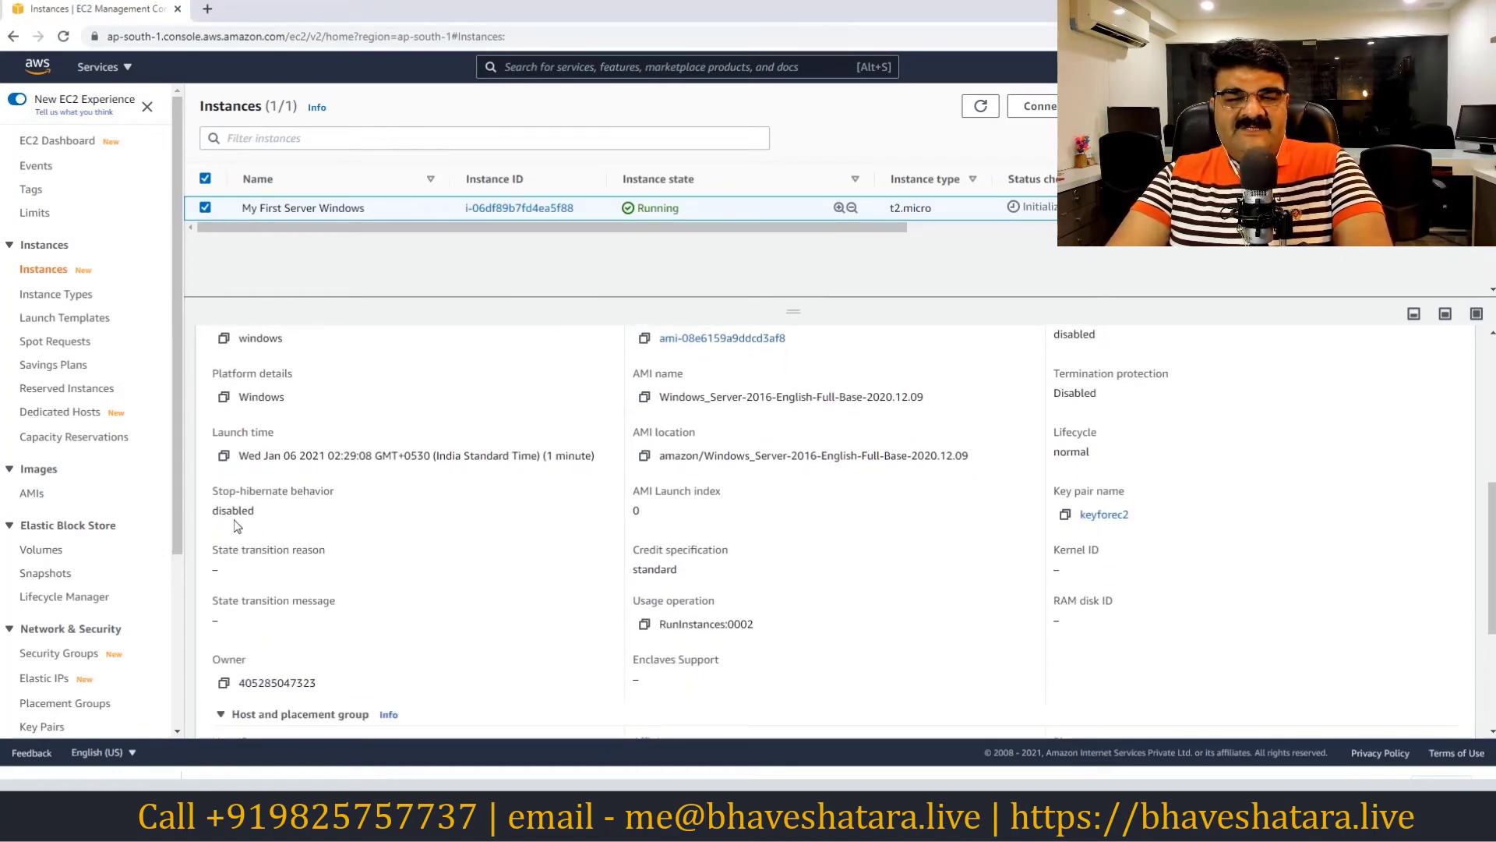
pyautogui.scroll(-1, 414, 588)
pyautogui.scroll(2, 437, 584)
pyautogui.scroll(1, 569, 549)
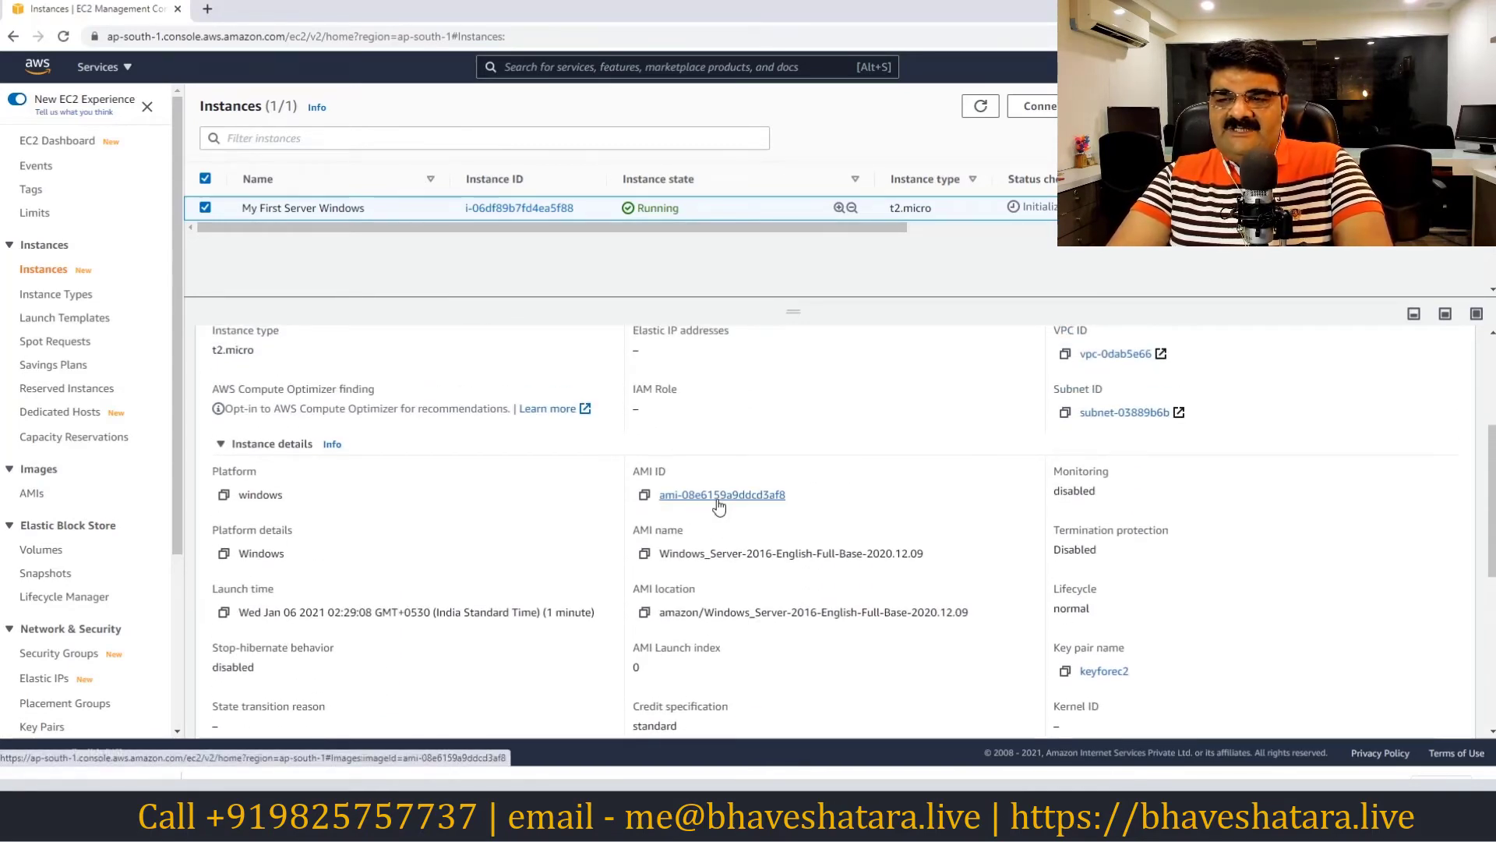
pyautogui.scroll(-1, 718, 504)
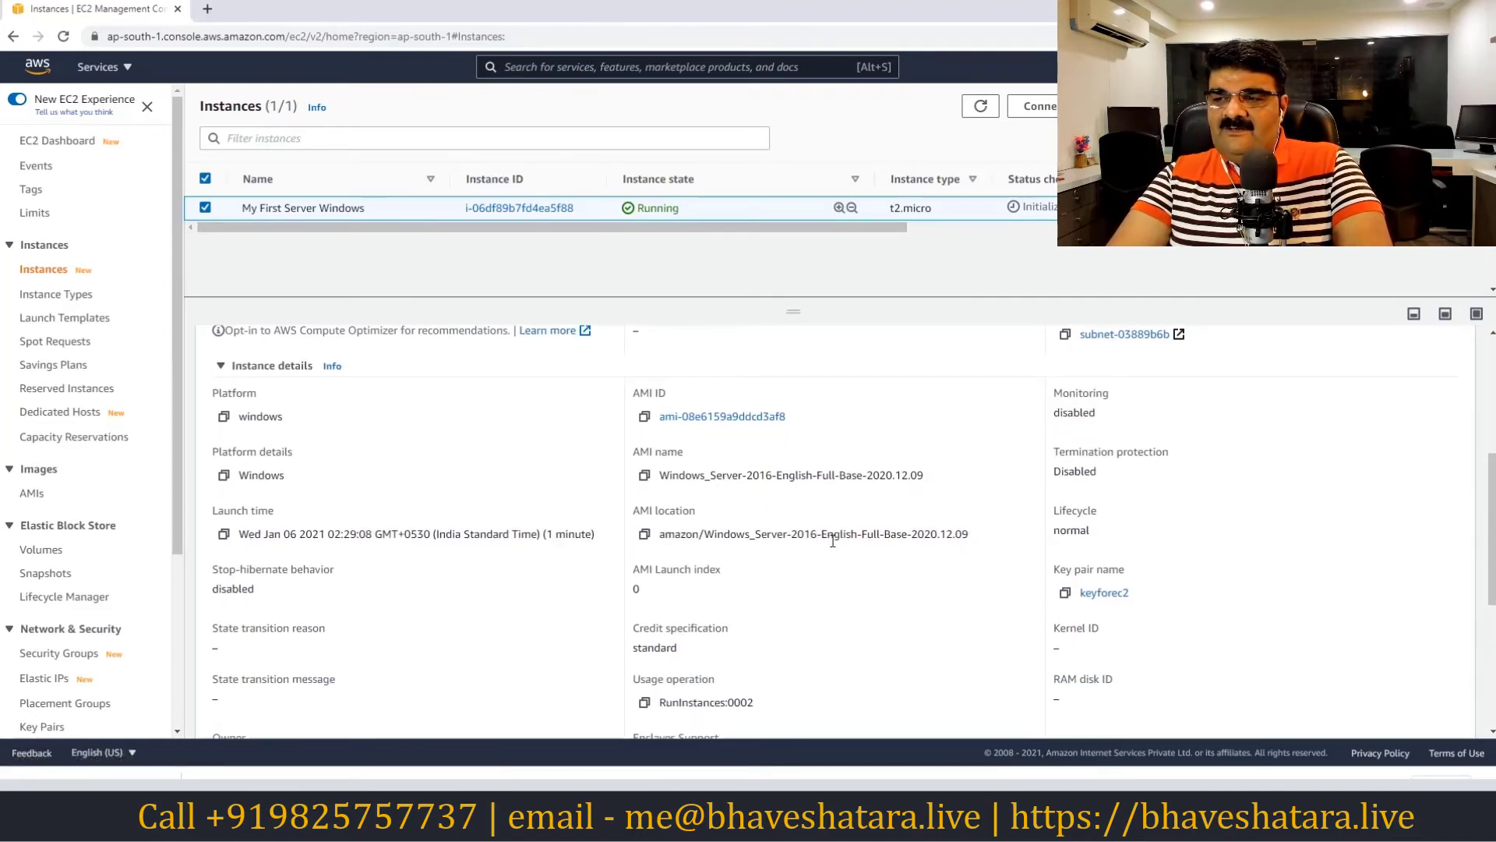
pyautogui.scroll(3, 831, 540)
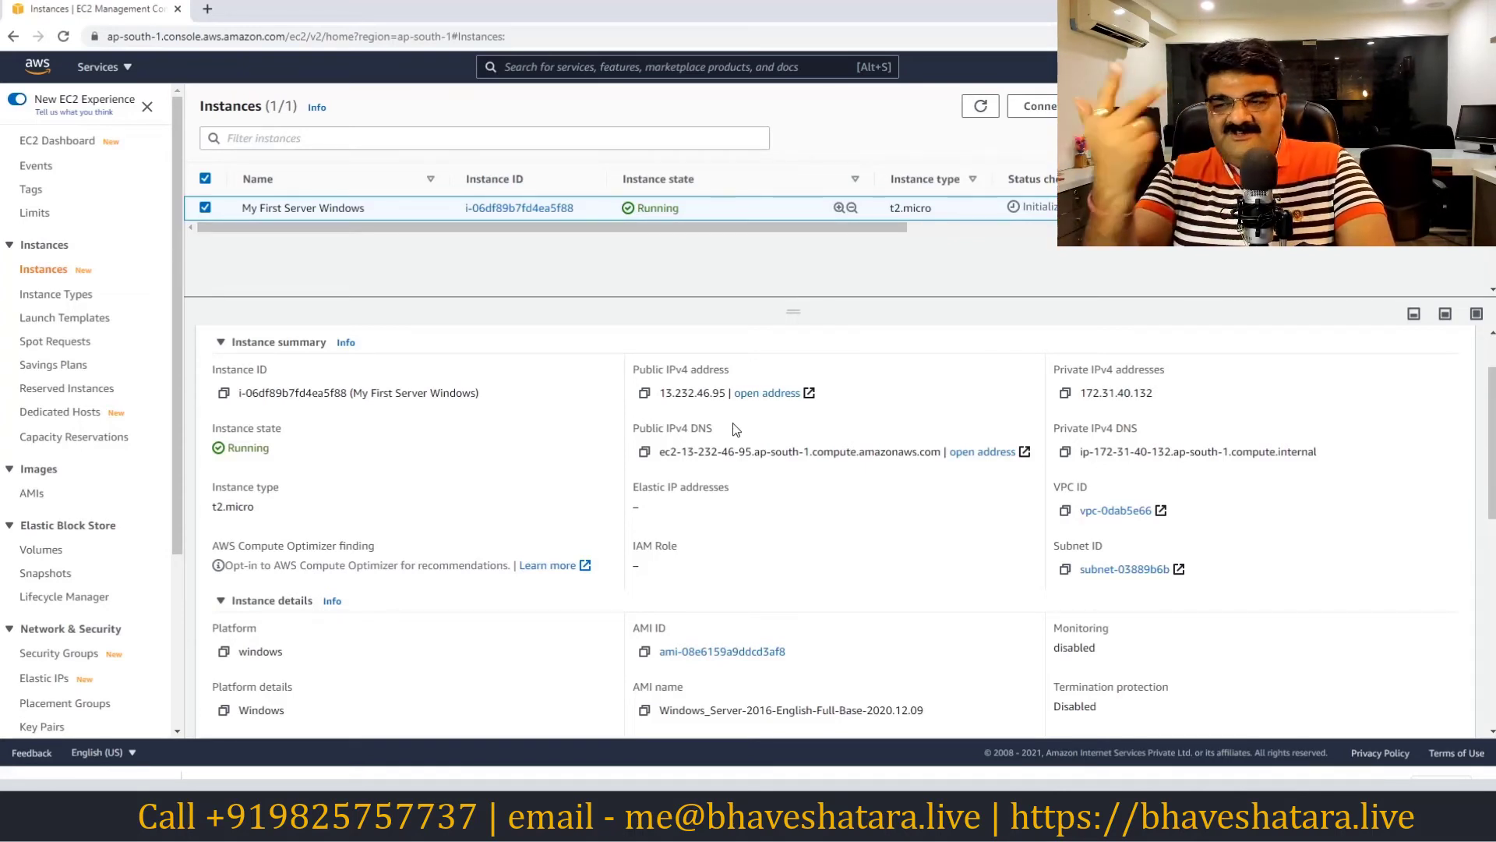
pyautogui.scroll(-10, 737, 430)
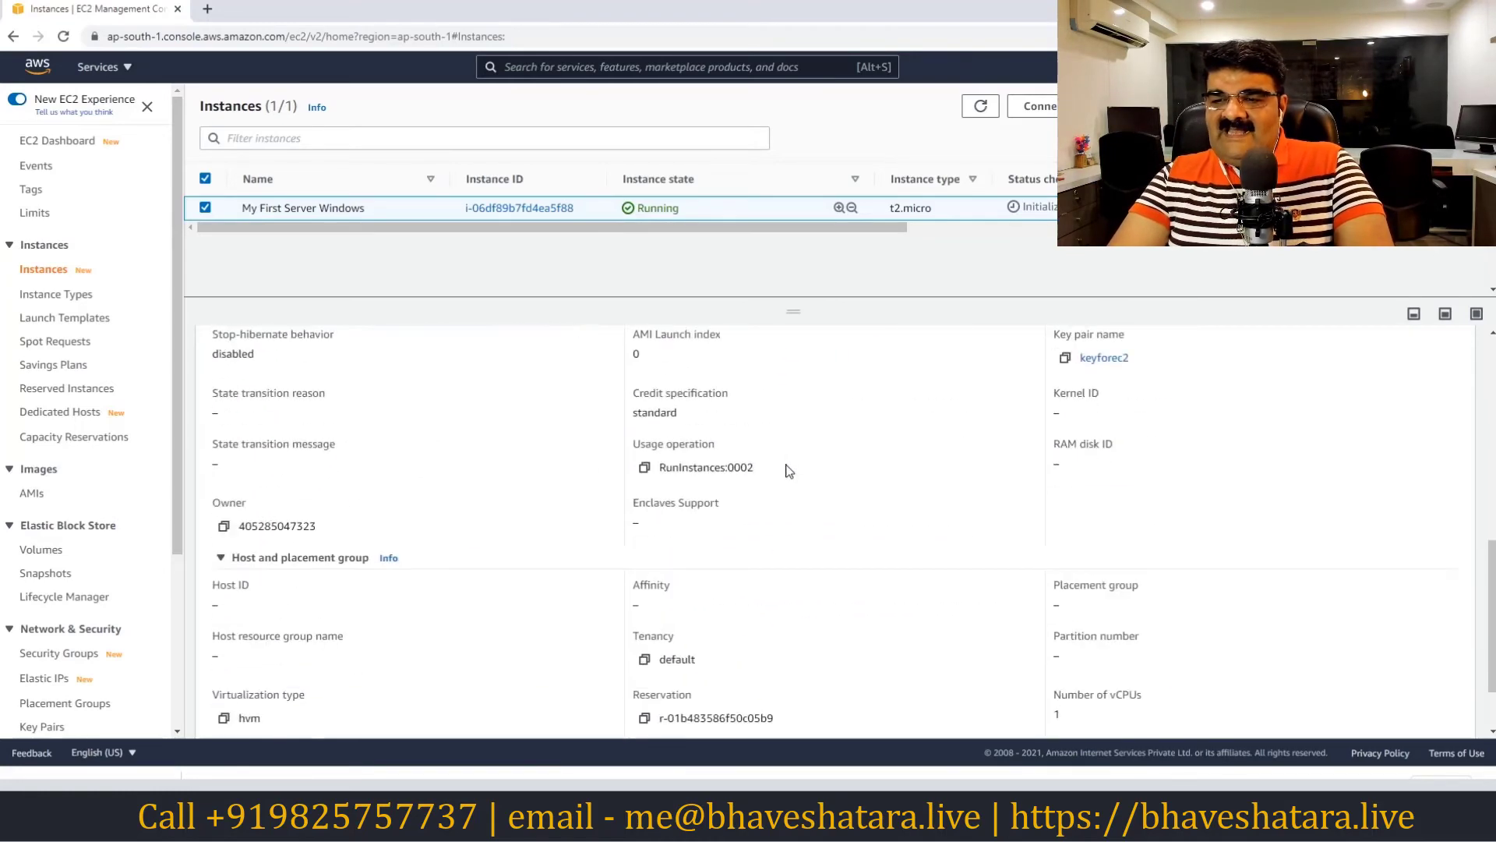
pyautogui.scroll(10, 906, 579)
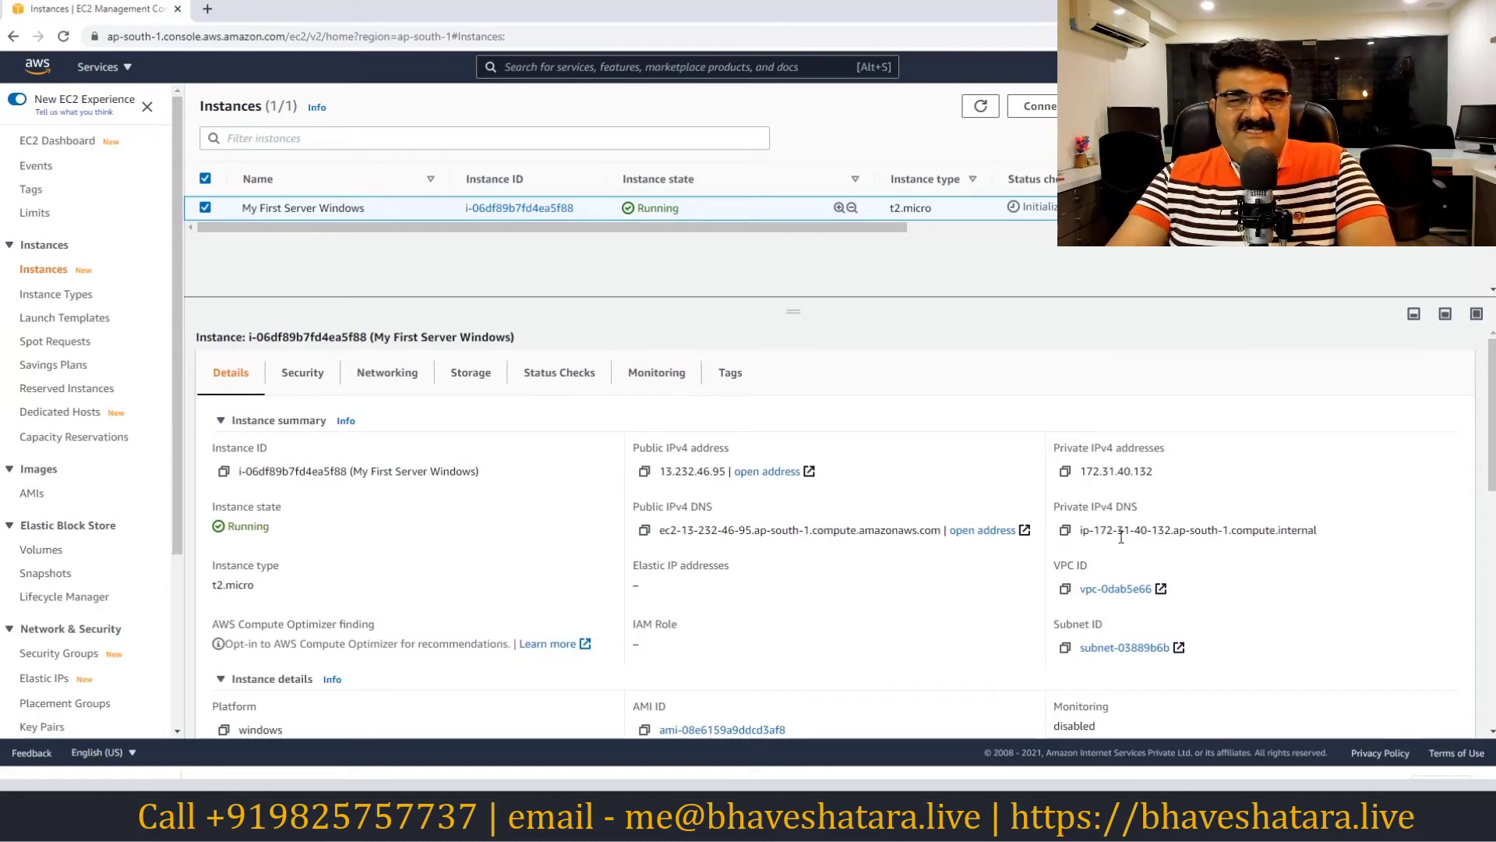
# Review the inbound and outbound security rules for port 3389, then view the Networking details
pyautogui.click(313, 384)
pyautogui.scroll(-3, 438, 456)
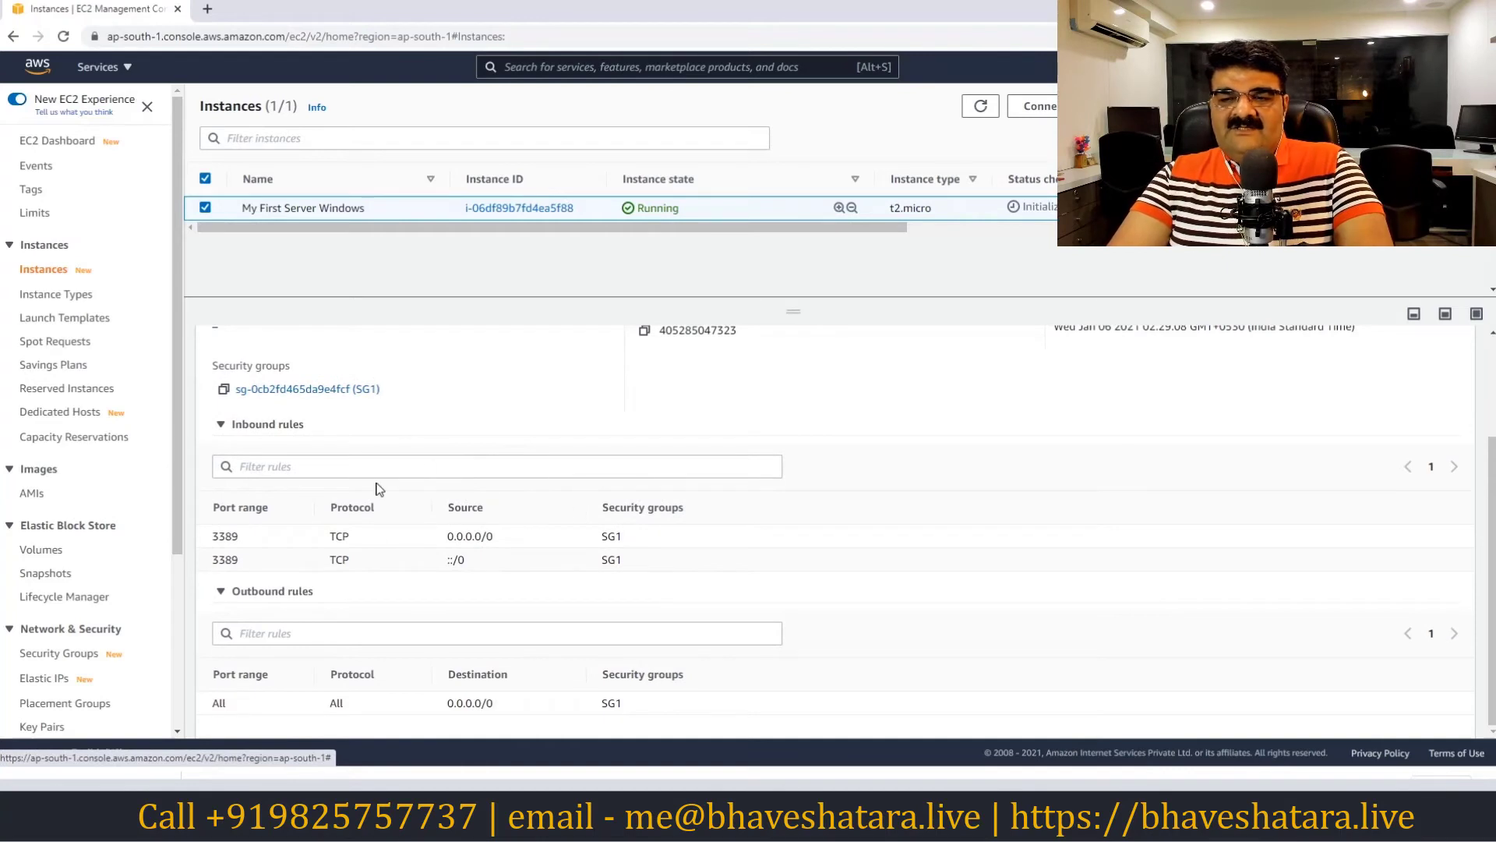
pyautogui.scroll(1, 316, 443)
pyautogui.scroll(-1, 365, 472)
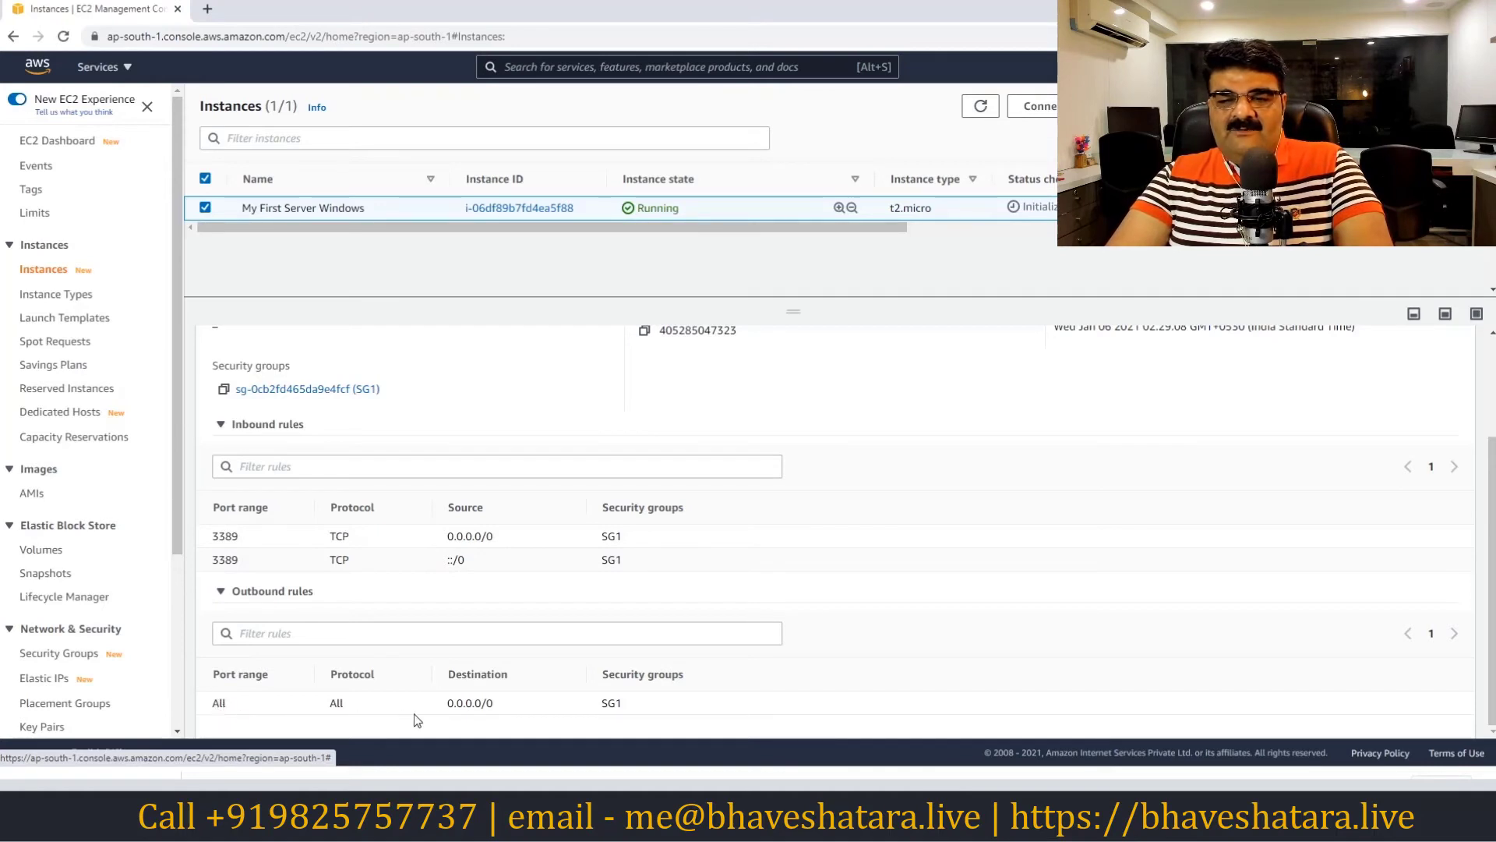
pyautogui.scroll(2, 456, 563)
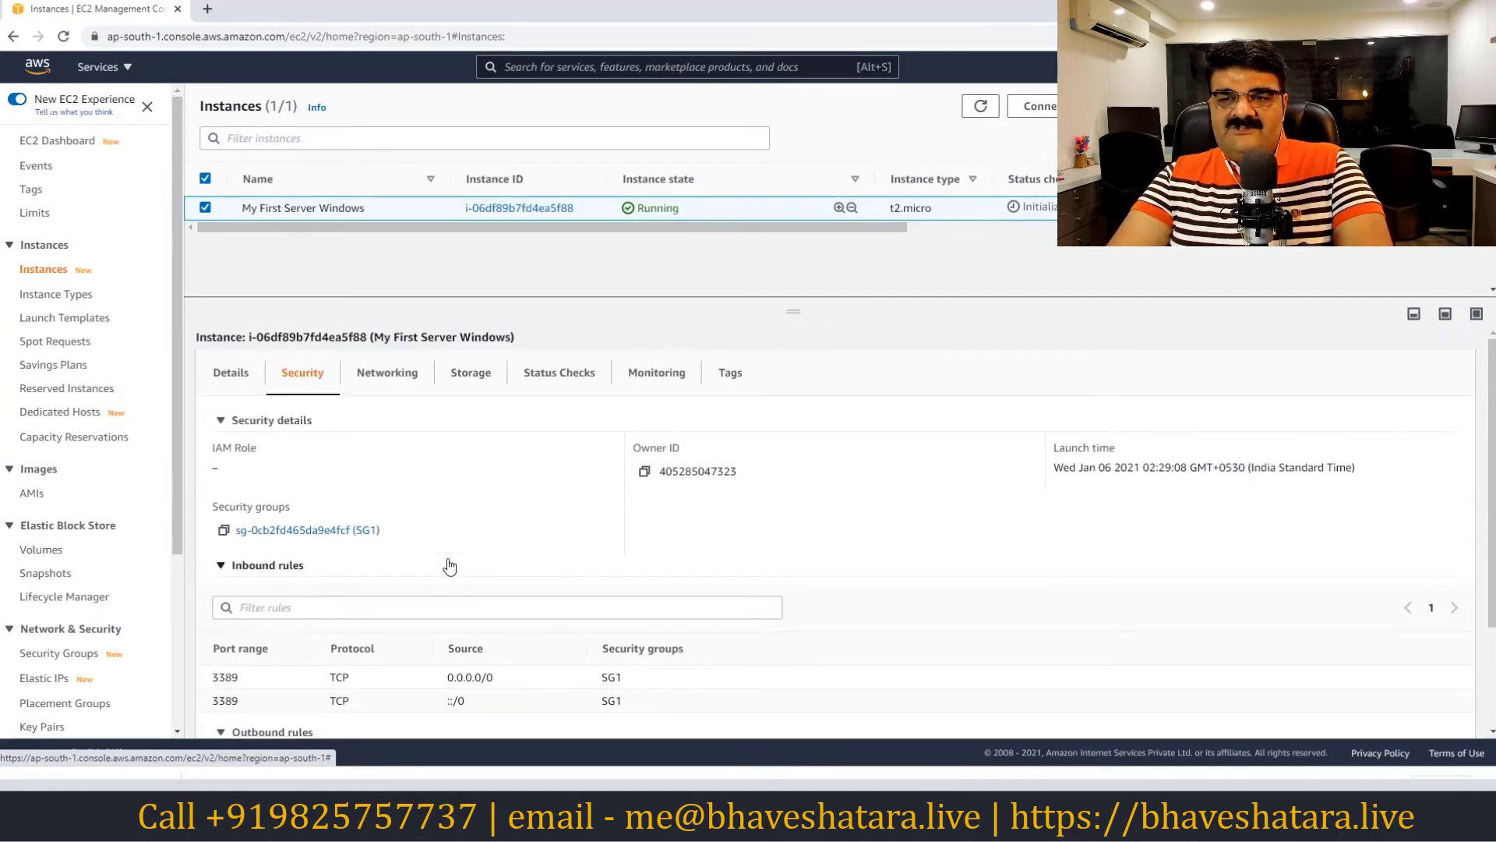
pyautogui.click(390, 378)
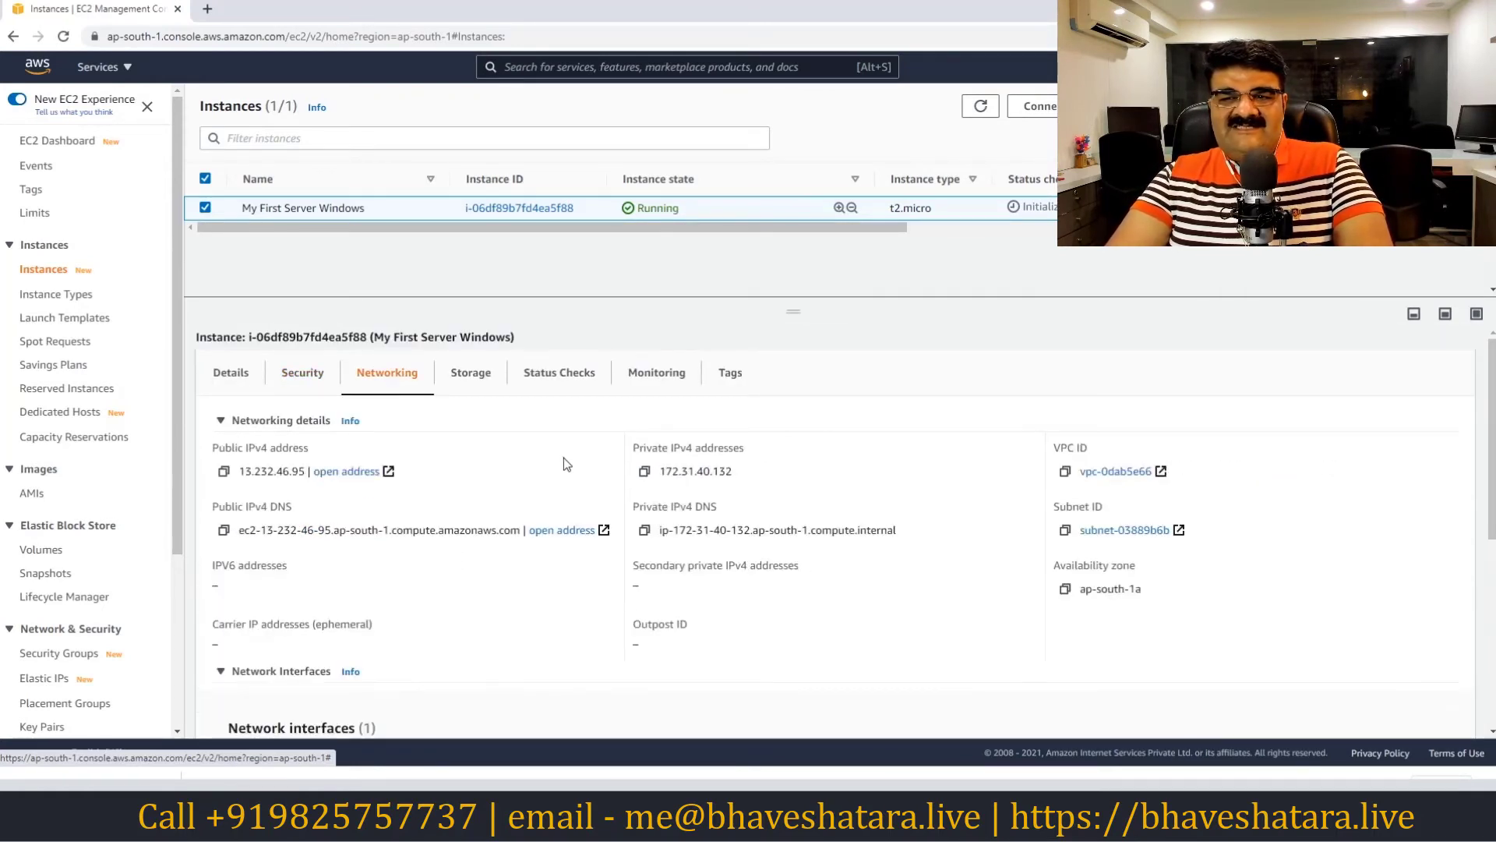
# View the 30 GiB root volume under Storage, then the initializing status checks
pyautogui.click(471, 376)
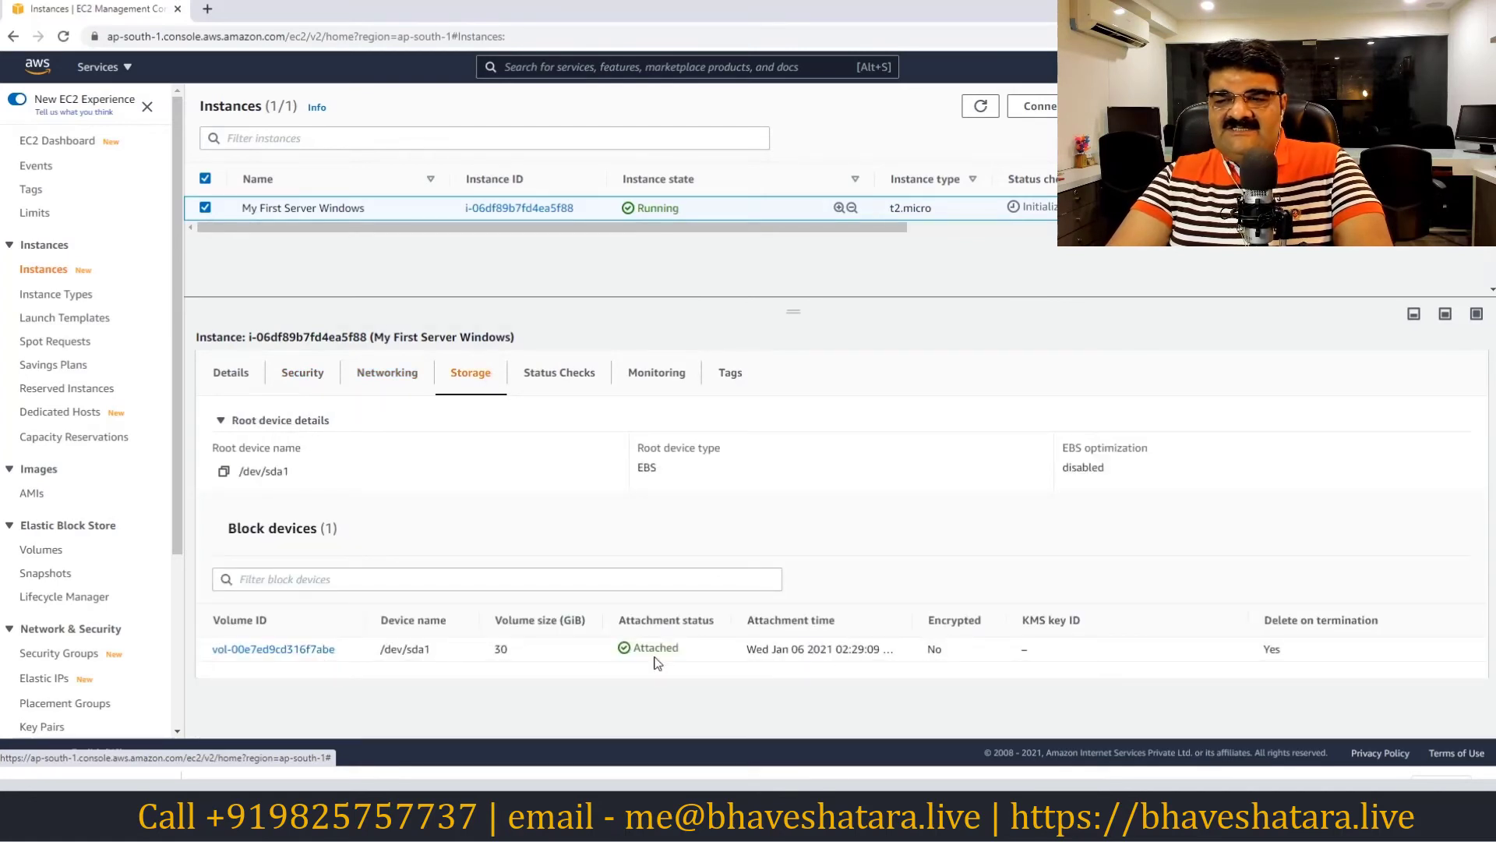
pyautogui.click(582, 378)
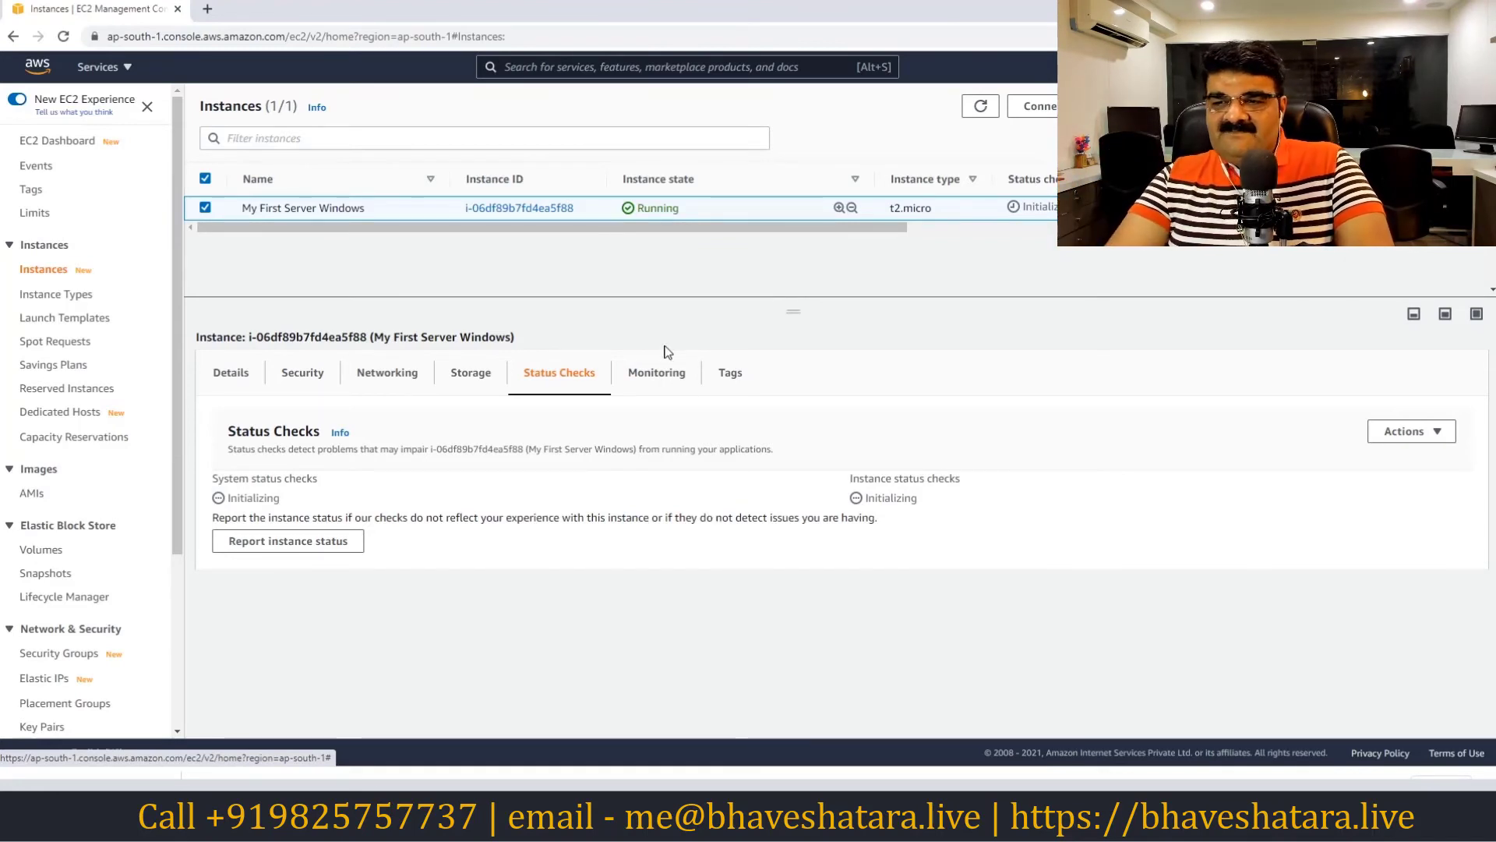
# Look over the Monitoring, Tags and Details tabs, then refresh until 2/2 checks pass
pyautogui.click(664, 374)
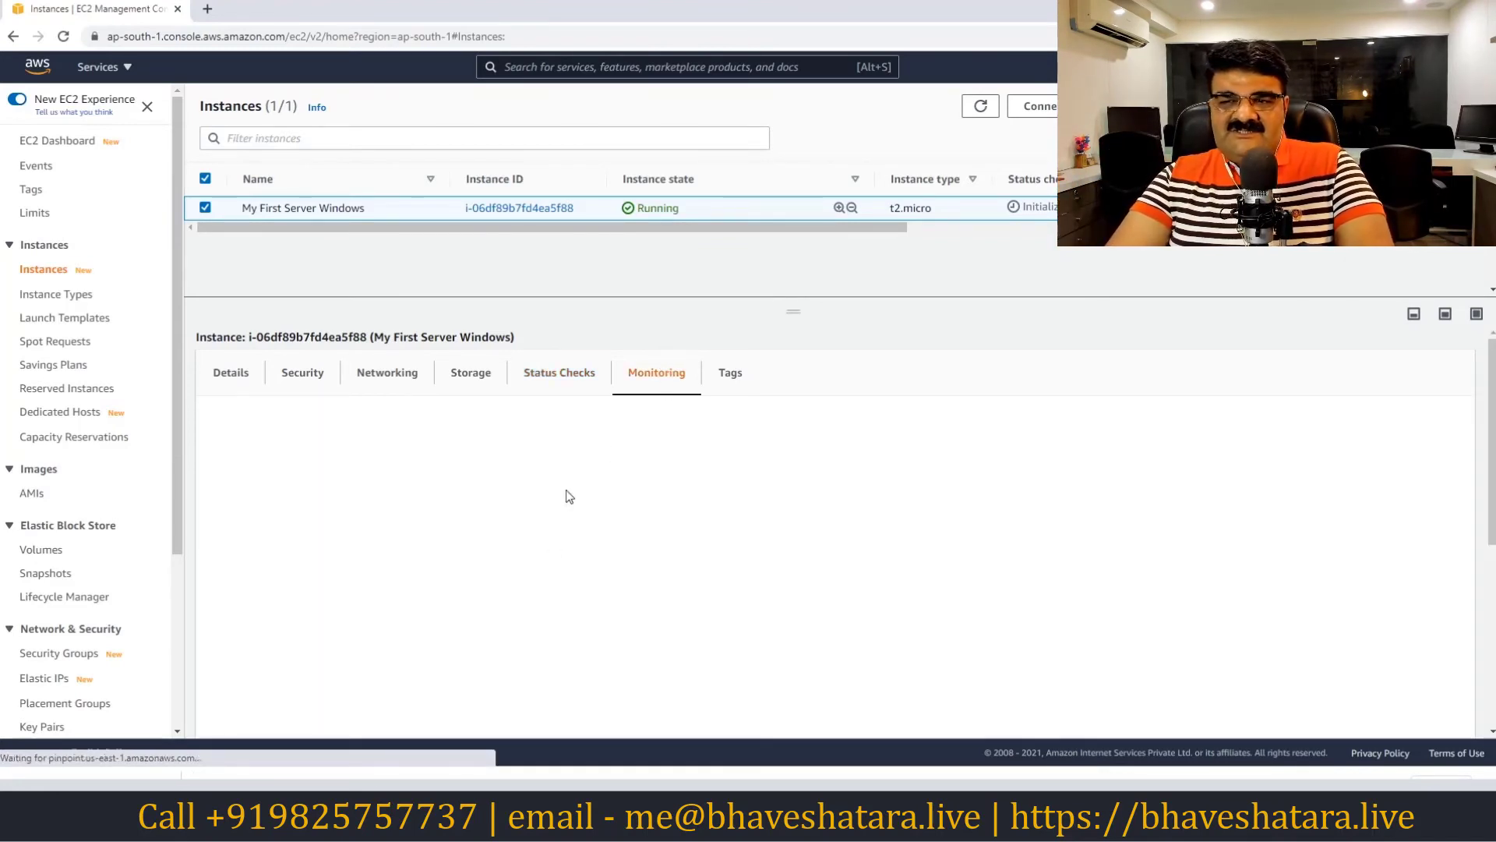
pyautogui.scroll(-1, 586, 509)
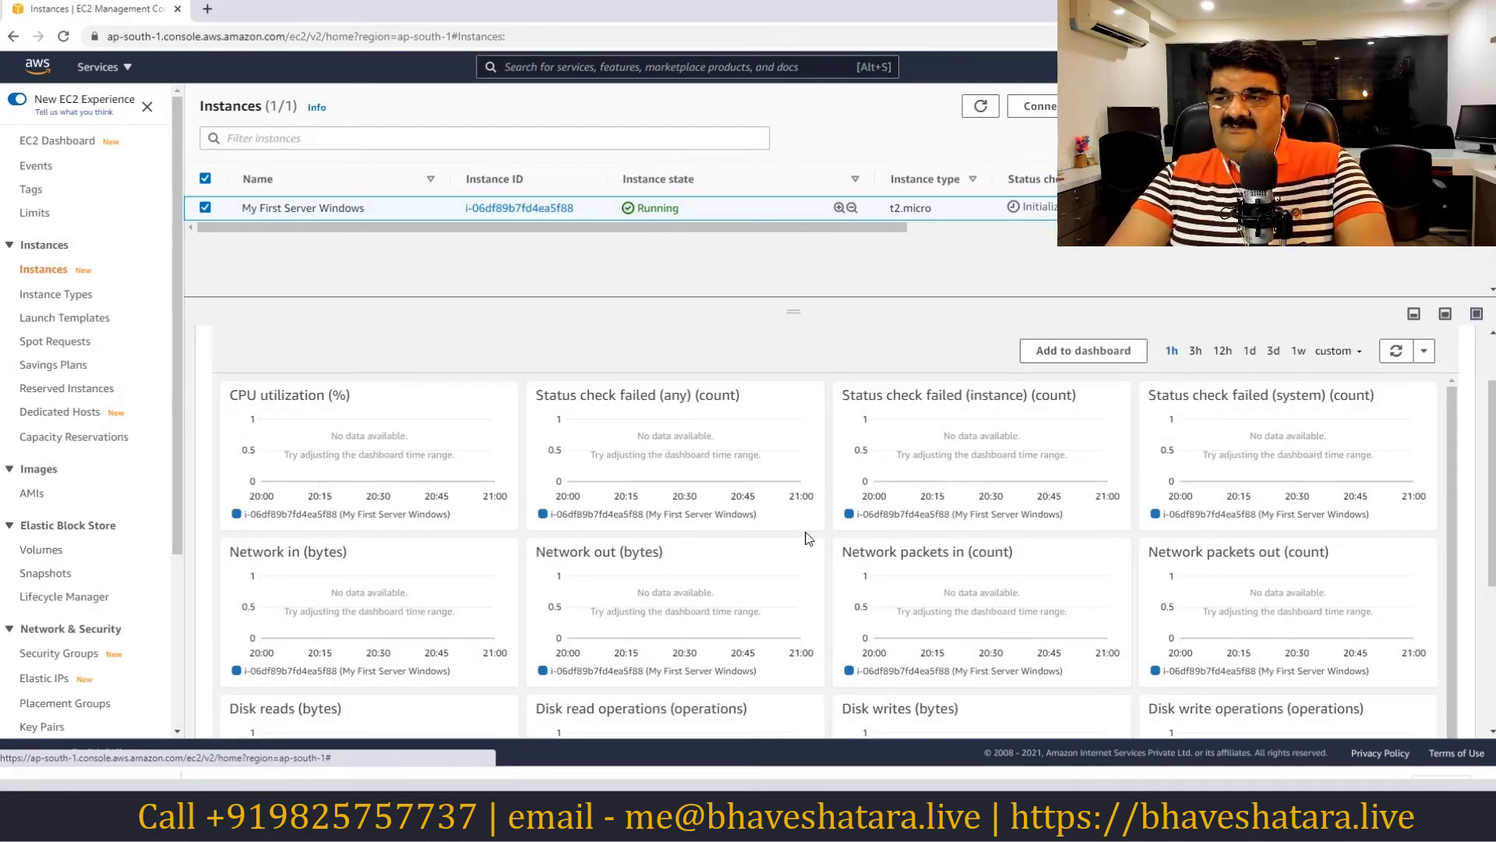
pyautogui.scroll(1, 503, 410)
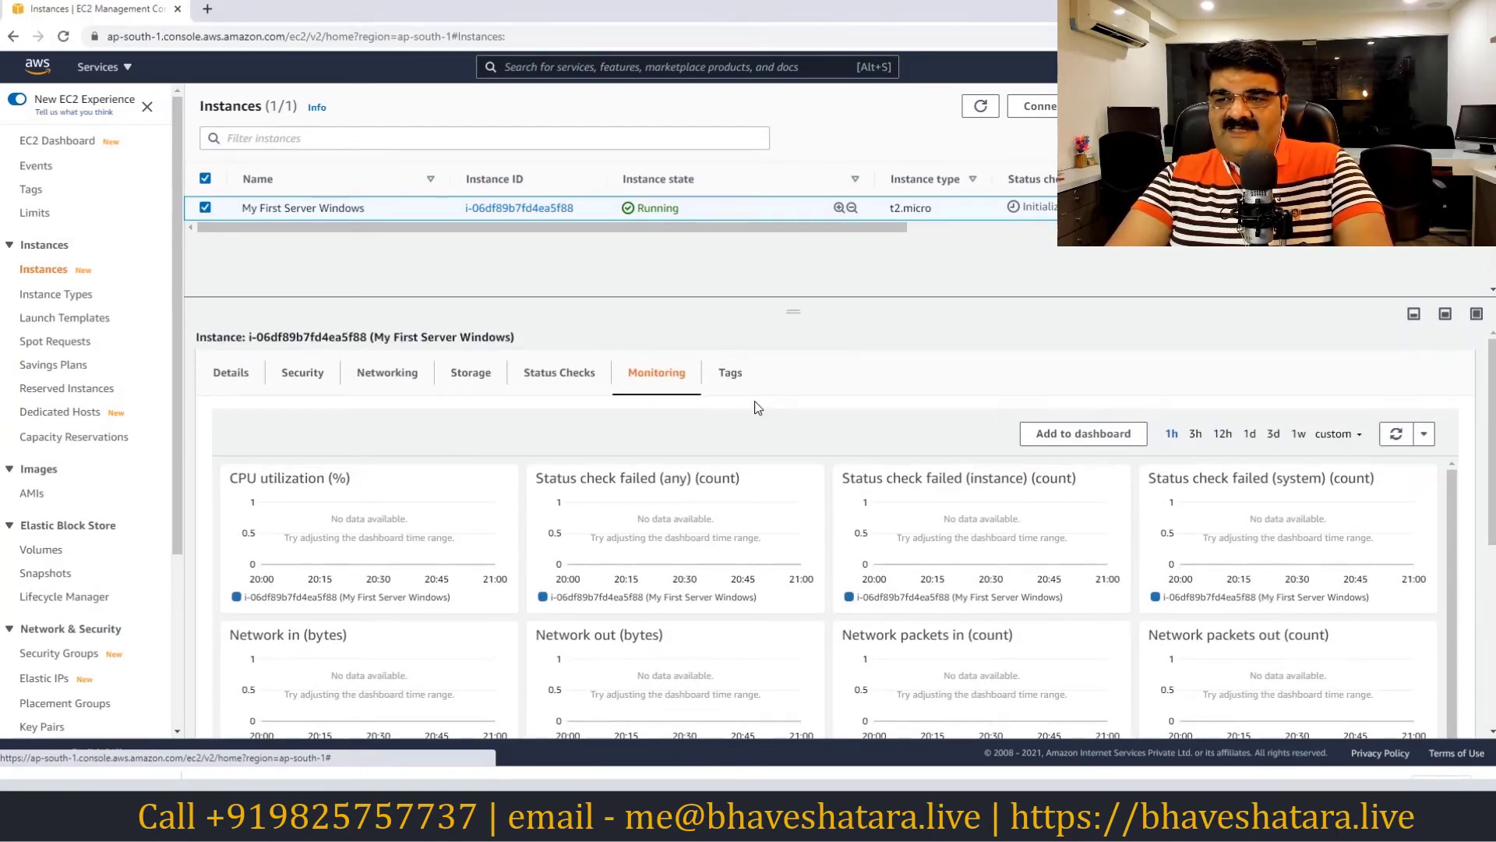
pyautogui.click(740, 384)
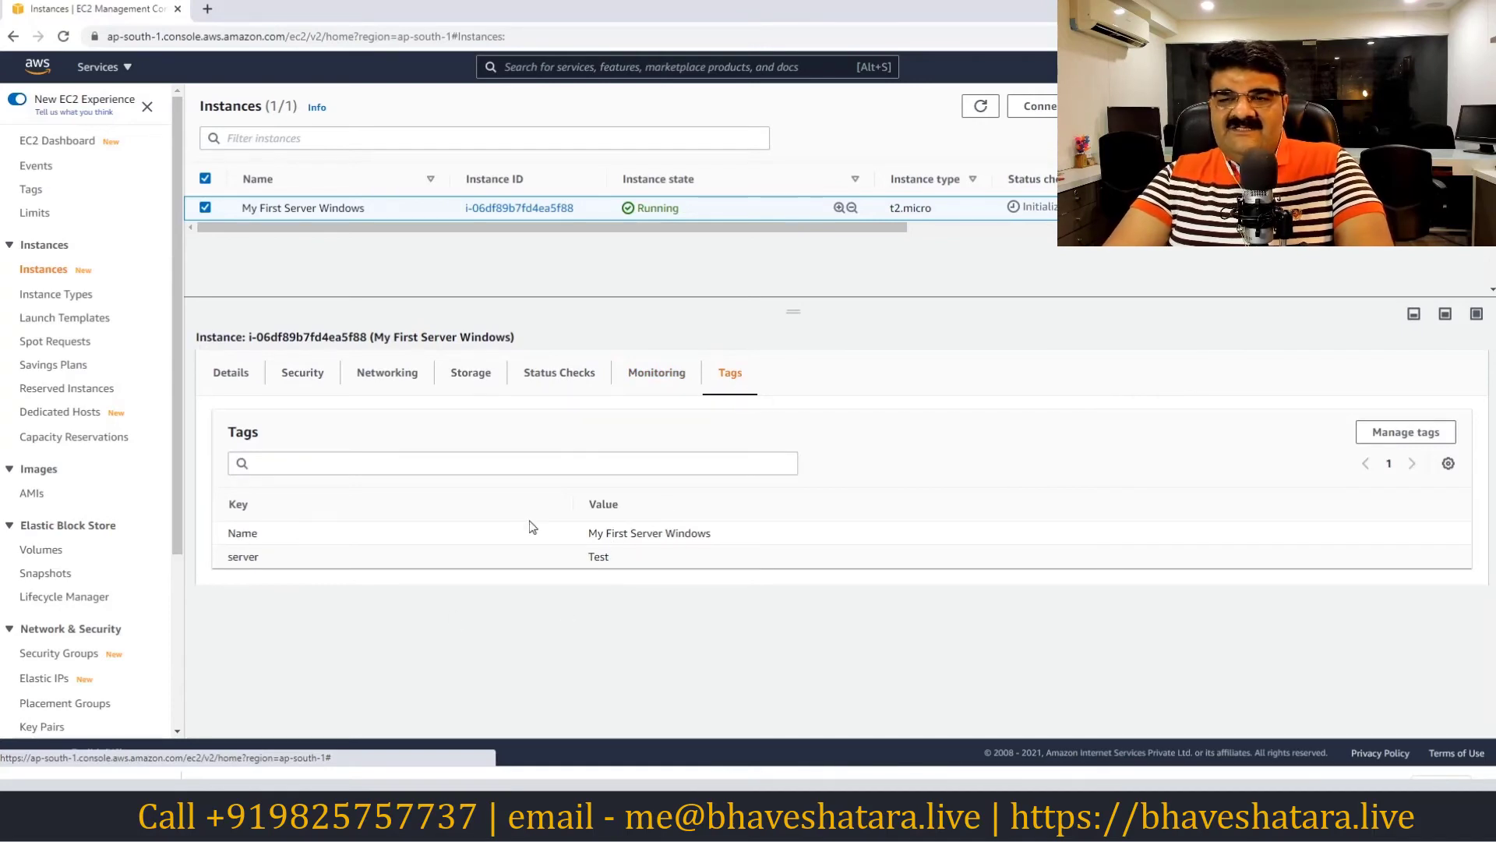
pyautogui.click(232, 382)
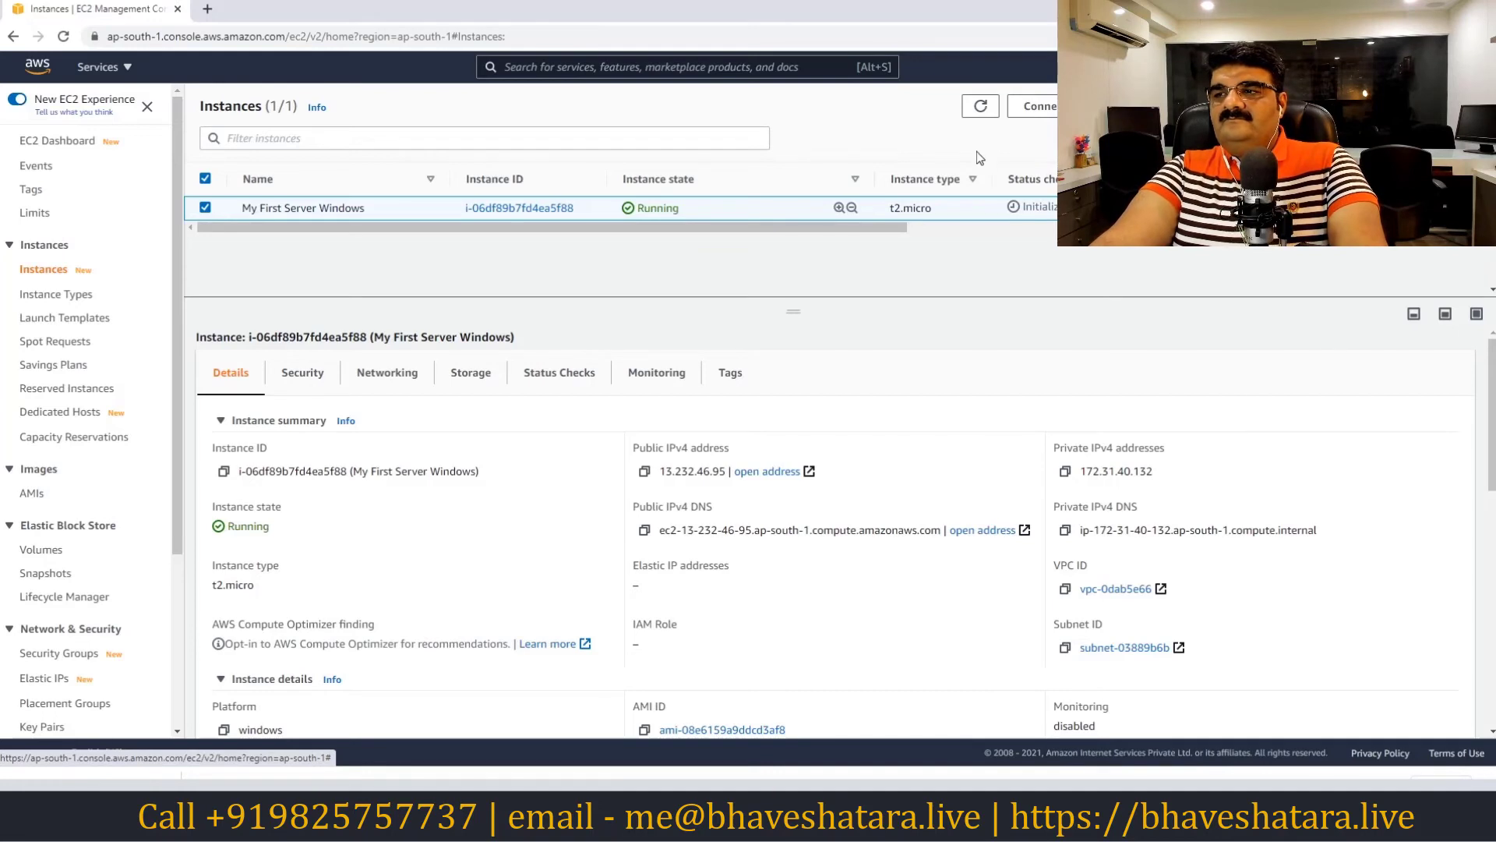
pyautogui.click(983, 114)
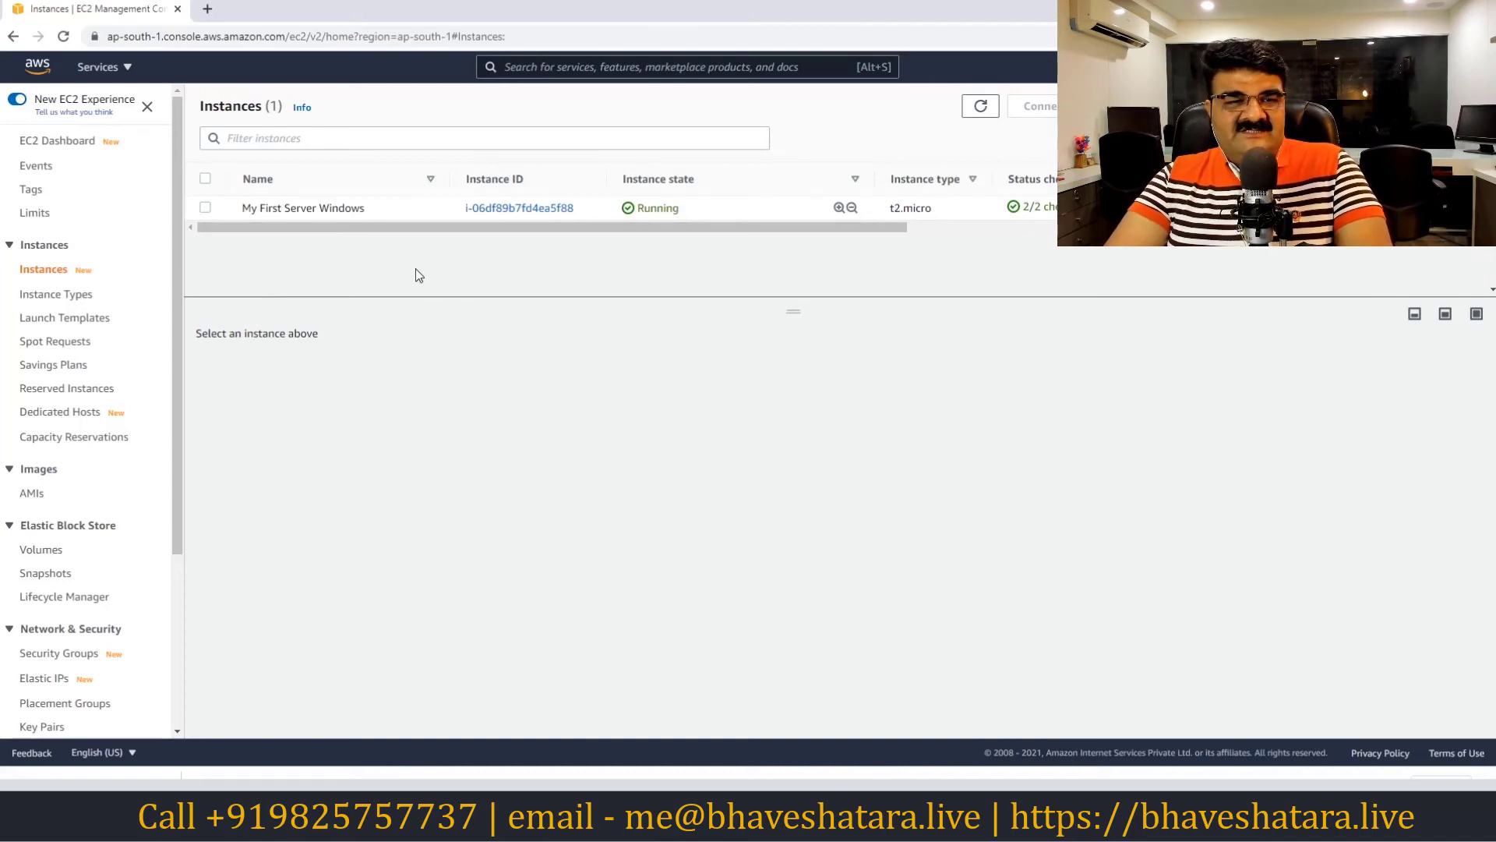
# Download My First Server Windows.rdp from the Connect page's RDP client tab into keyfolder
pyautogui.click(206, 209)
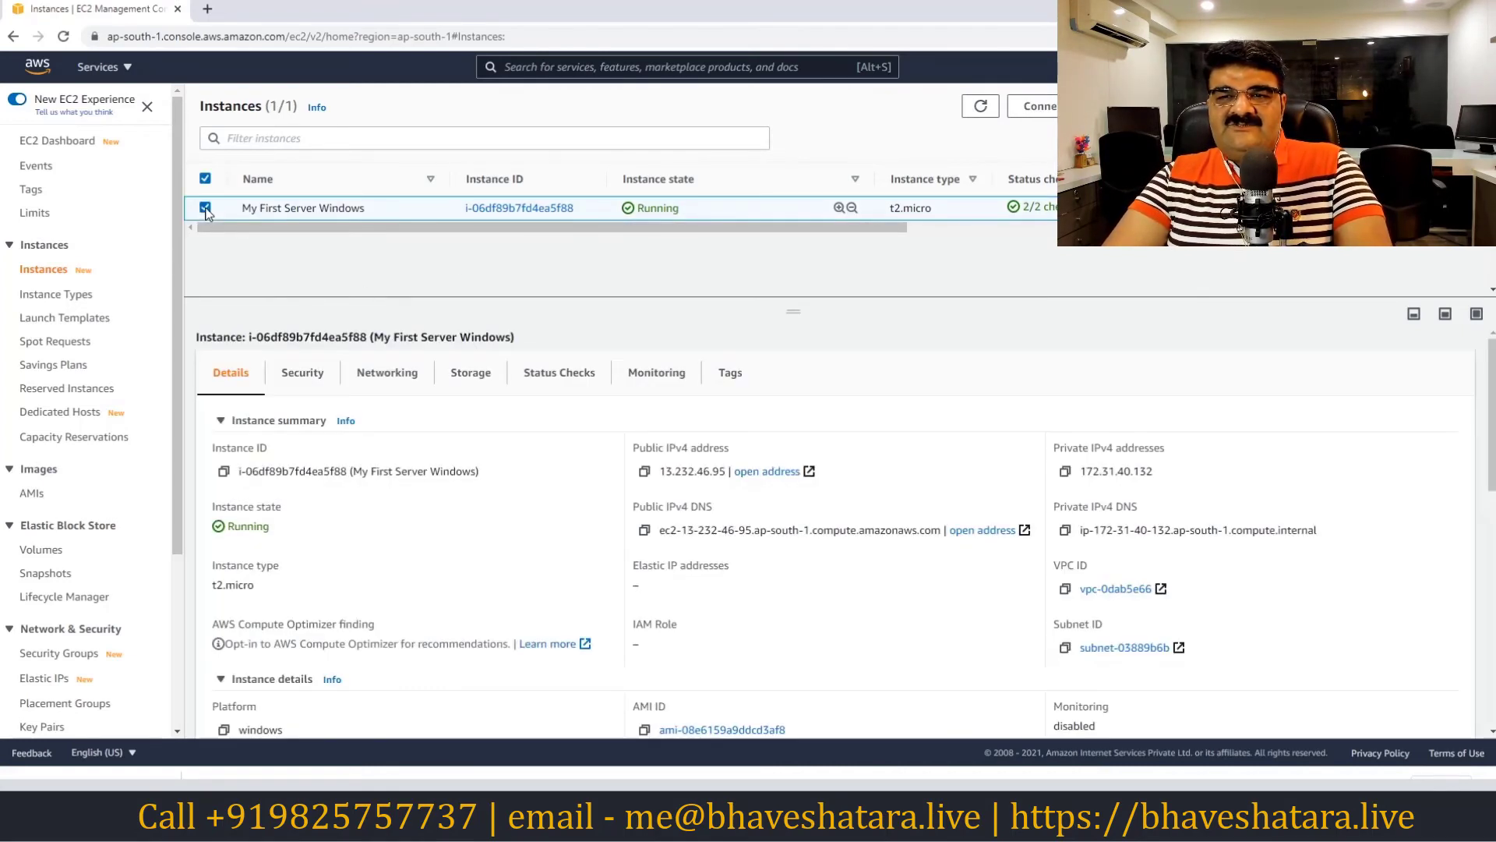
pyautogui.click(1042, 109)
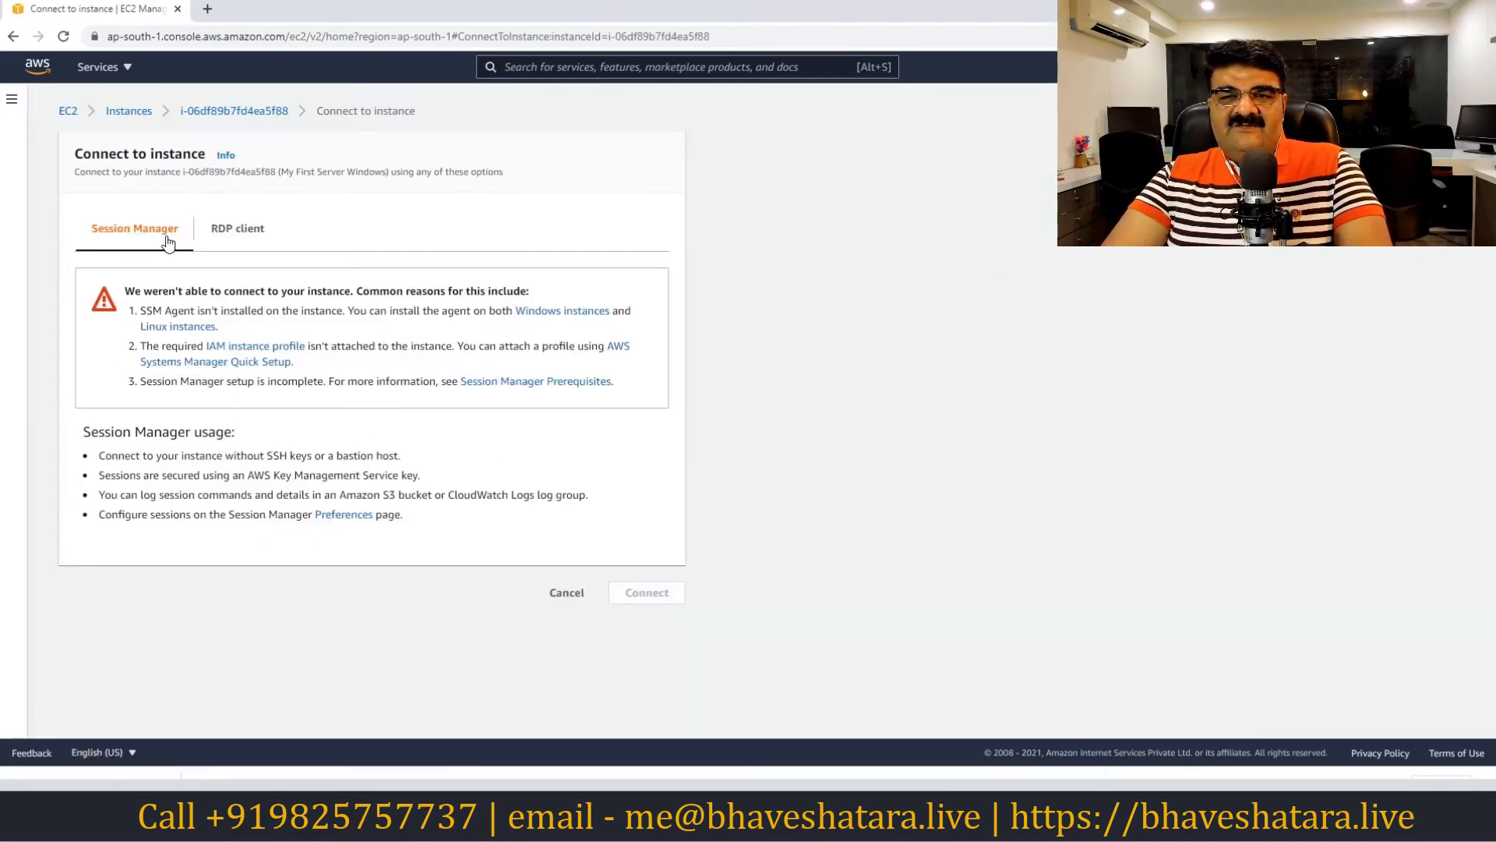
pyautogui.click(230, 239)
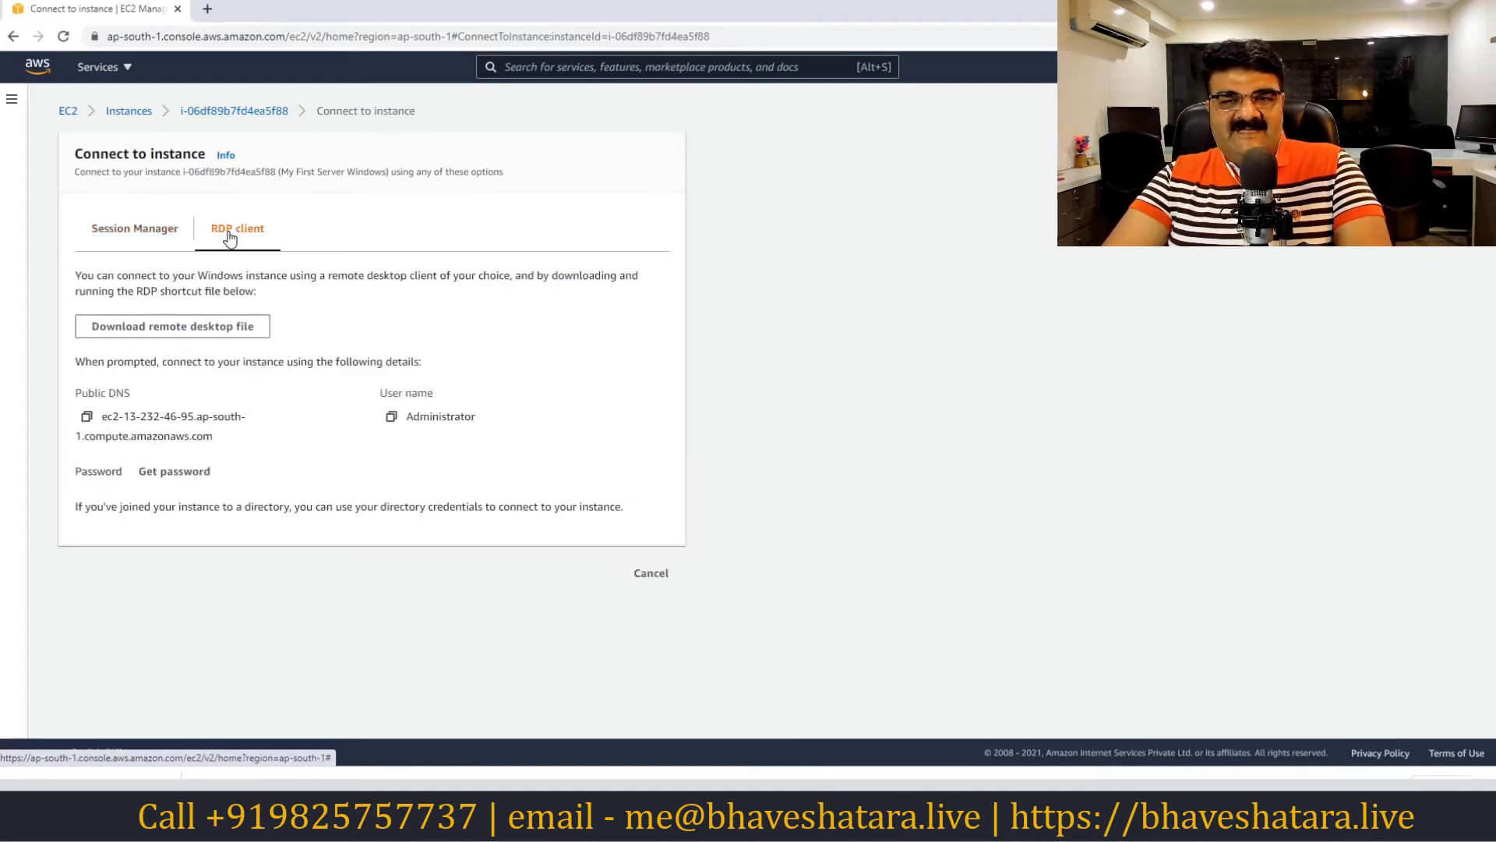
pyautogui.click(171, 332)
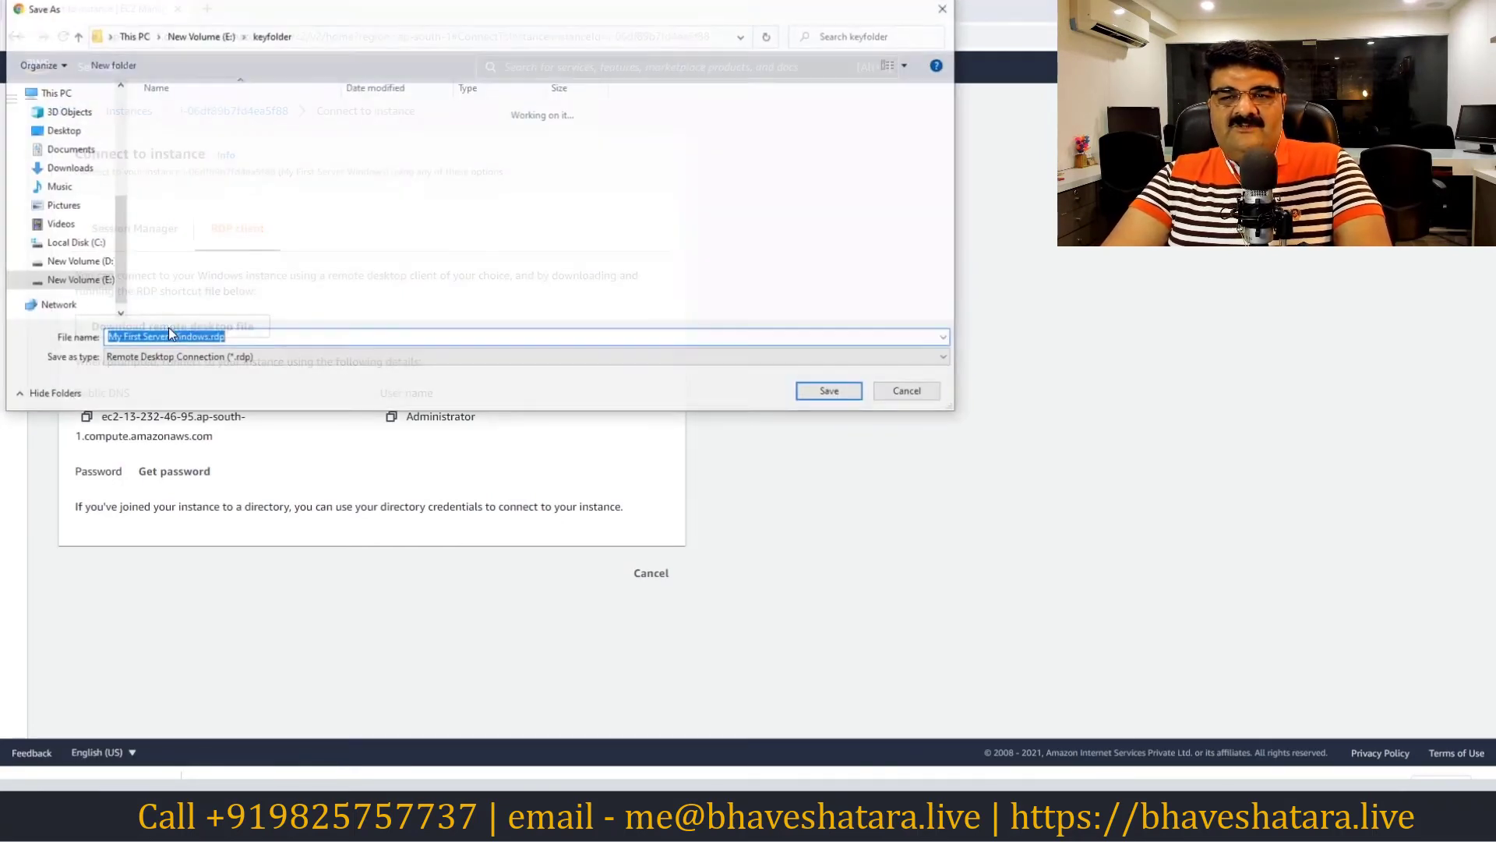
pyautogui.click(830, 392)
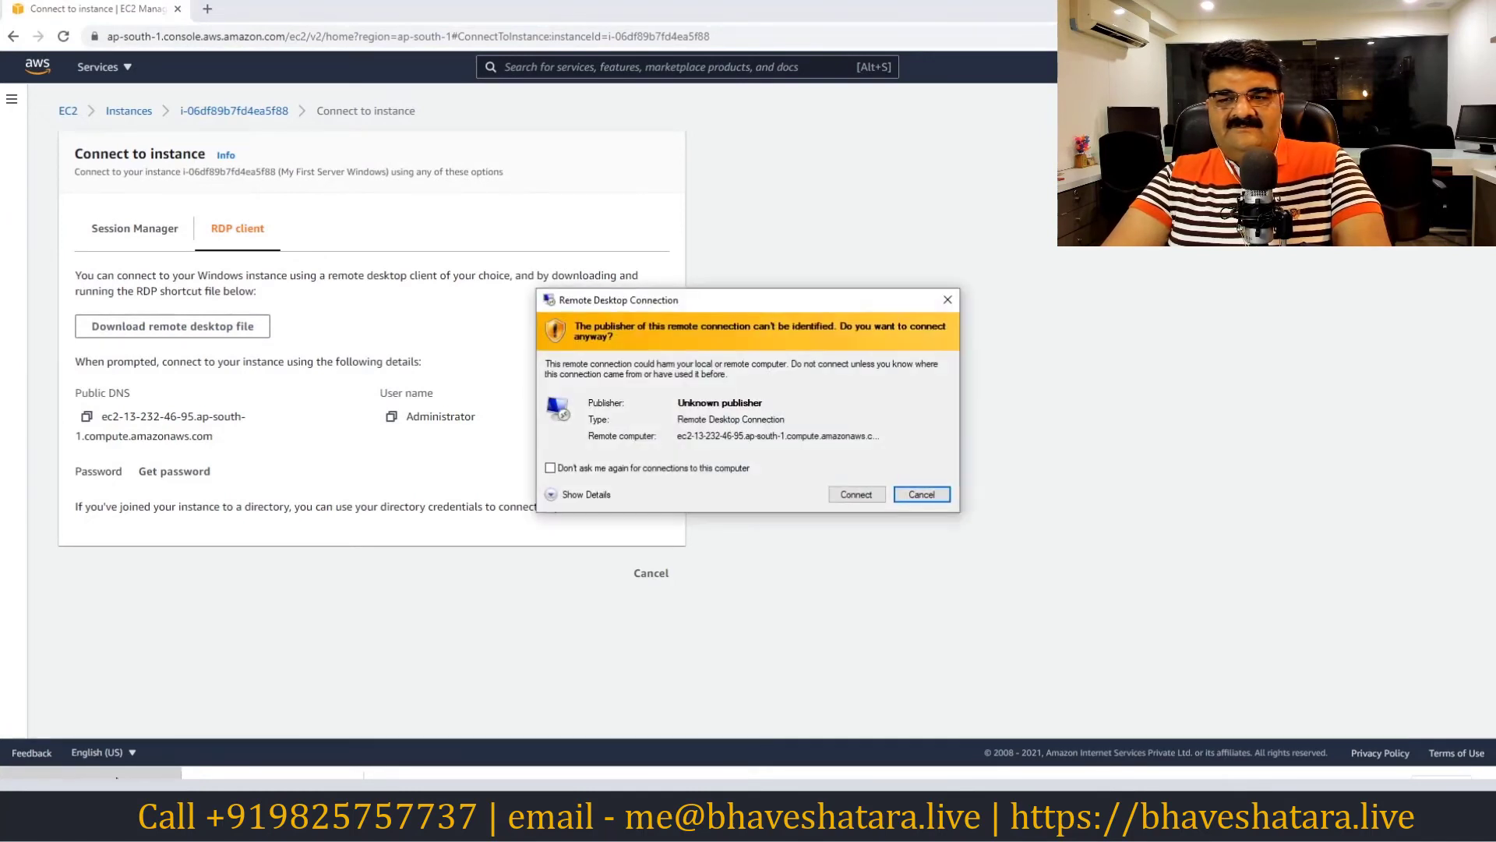
# Connect past the unknown-publisher warning, then go to the EC2 Windows password retrieval page
pyautogui.click(856, 494)
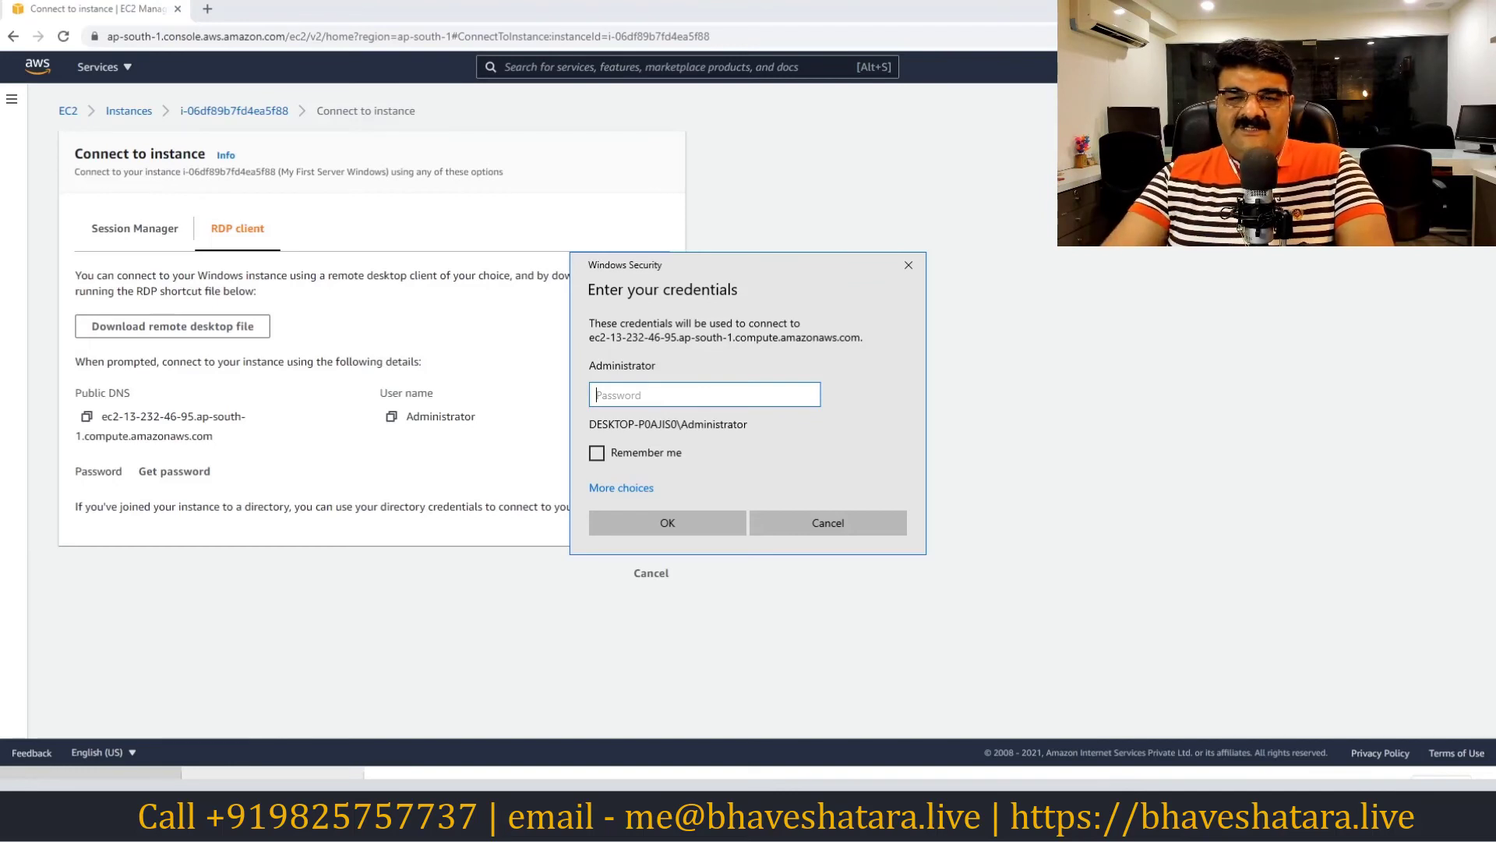
pyautogui.click(166, 476)
# Browse to E:\keyfolder and select the keyforec2.pem key file
pyautogui.click(128, 355)
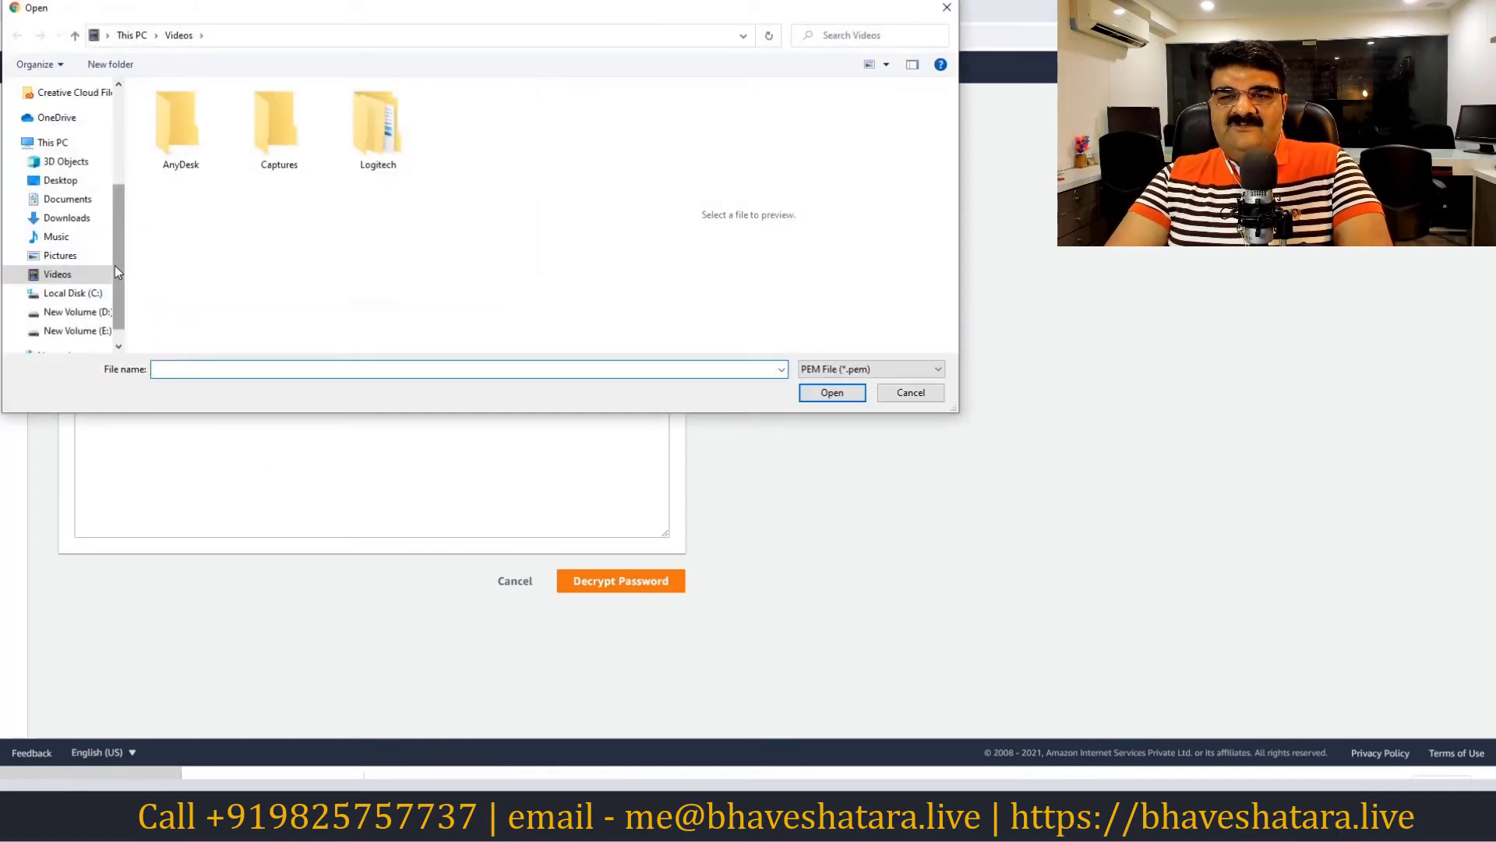
pyautogui.click(86, 330)
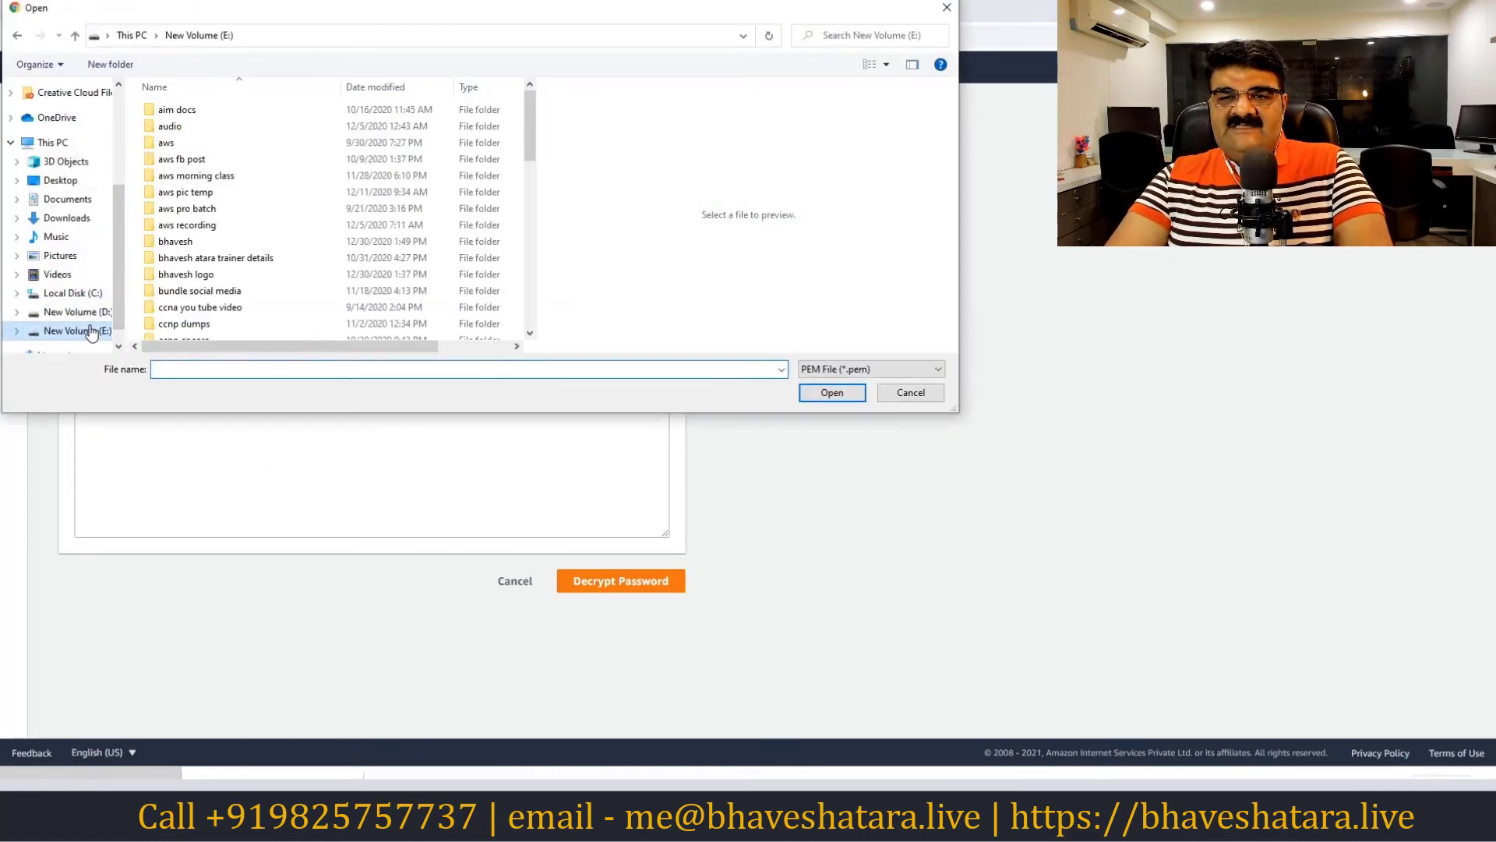
pyautogui.click(201, 244)
pyautogui.press('e')
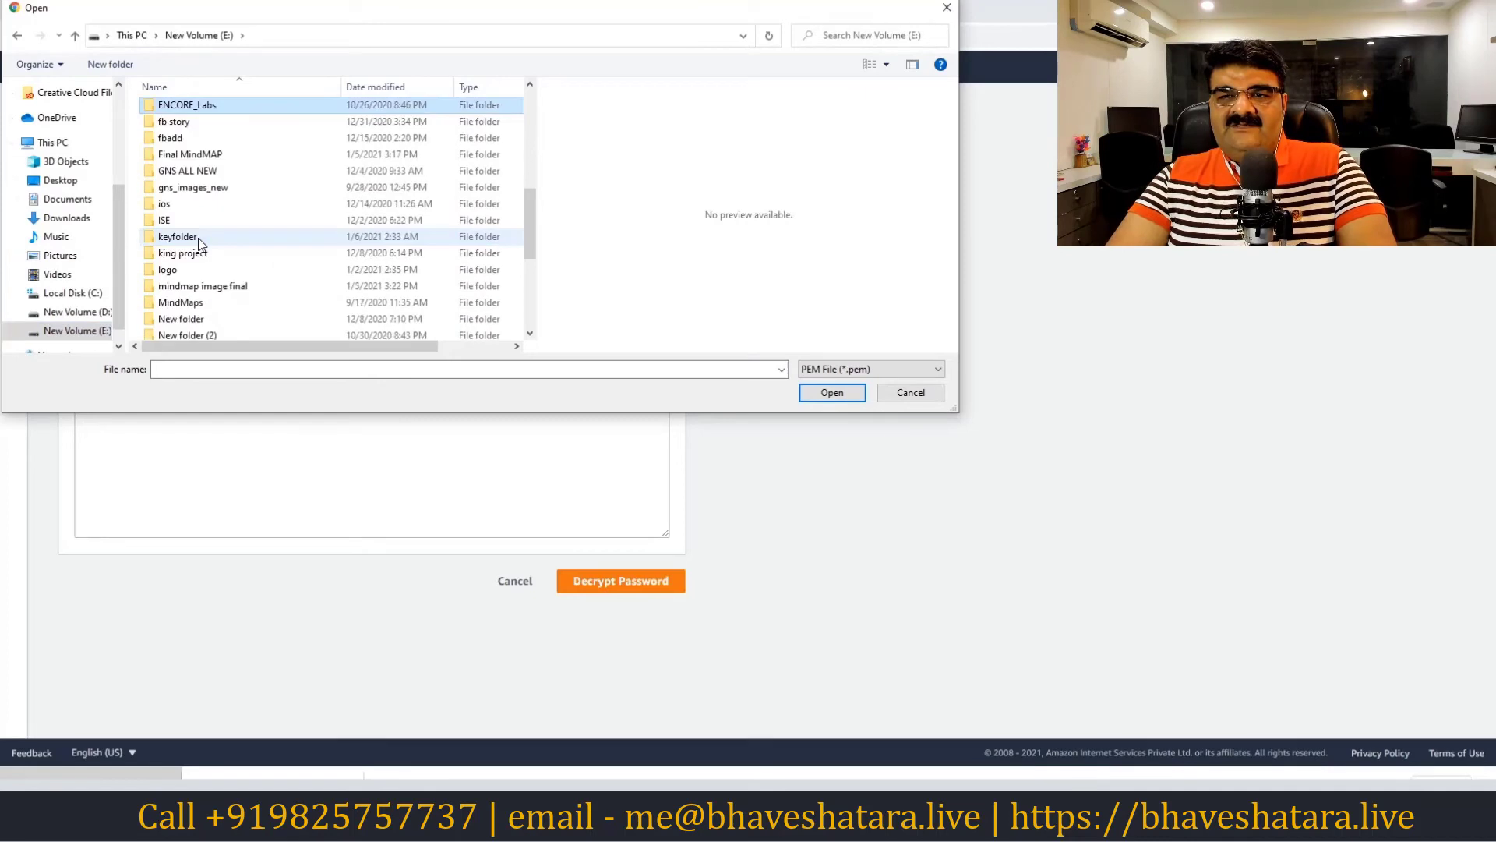
pyautogui.moveTo(531, 212); pyautogui.dragTo(525, 283)
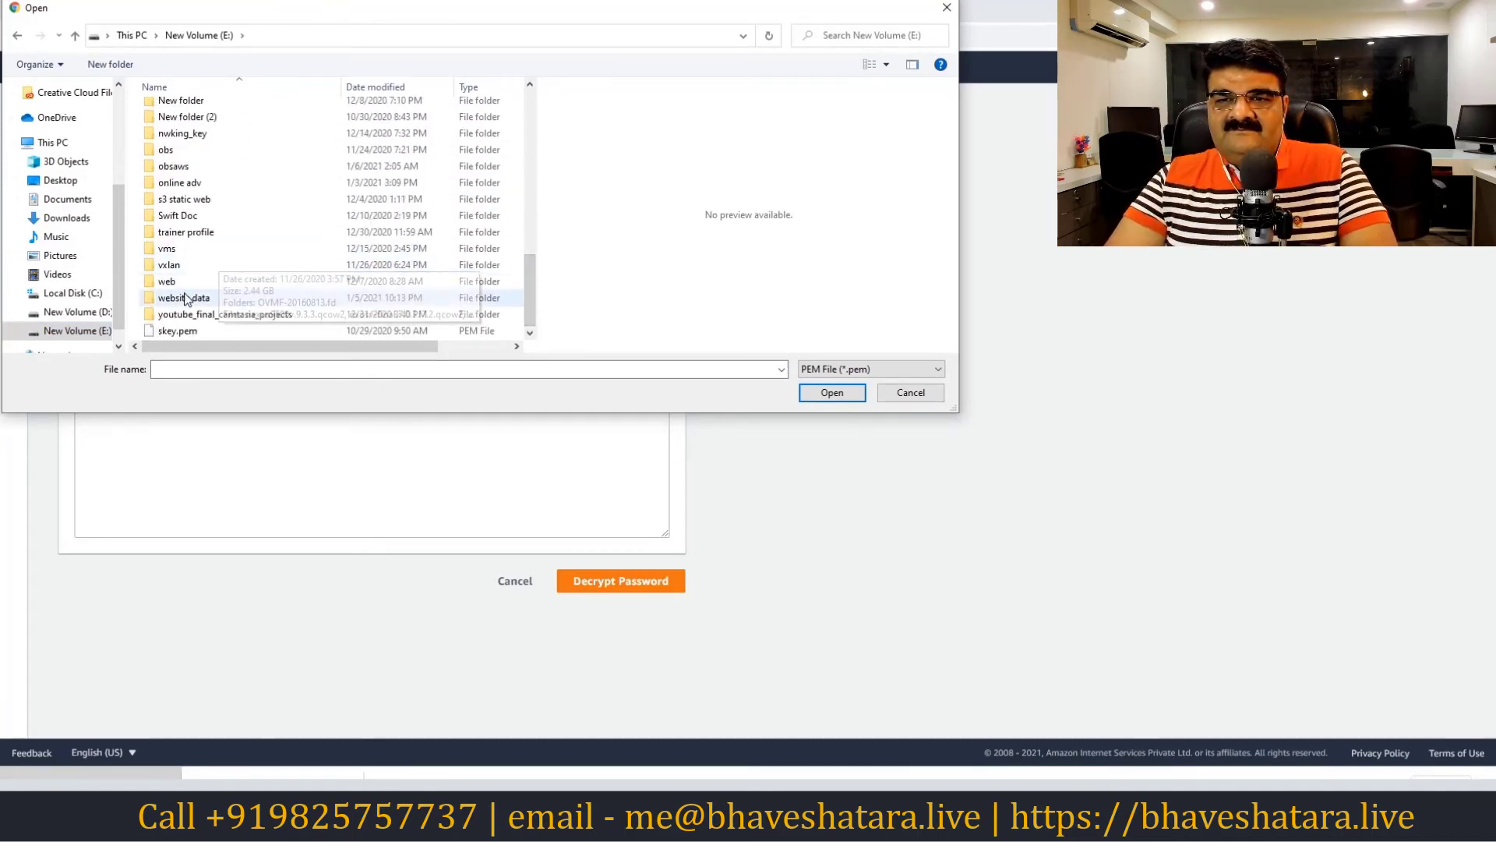
pyautogui.click(178, 247)
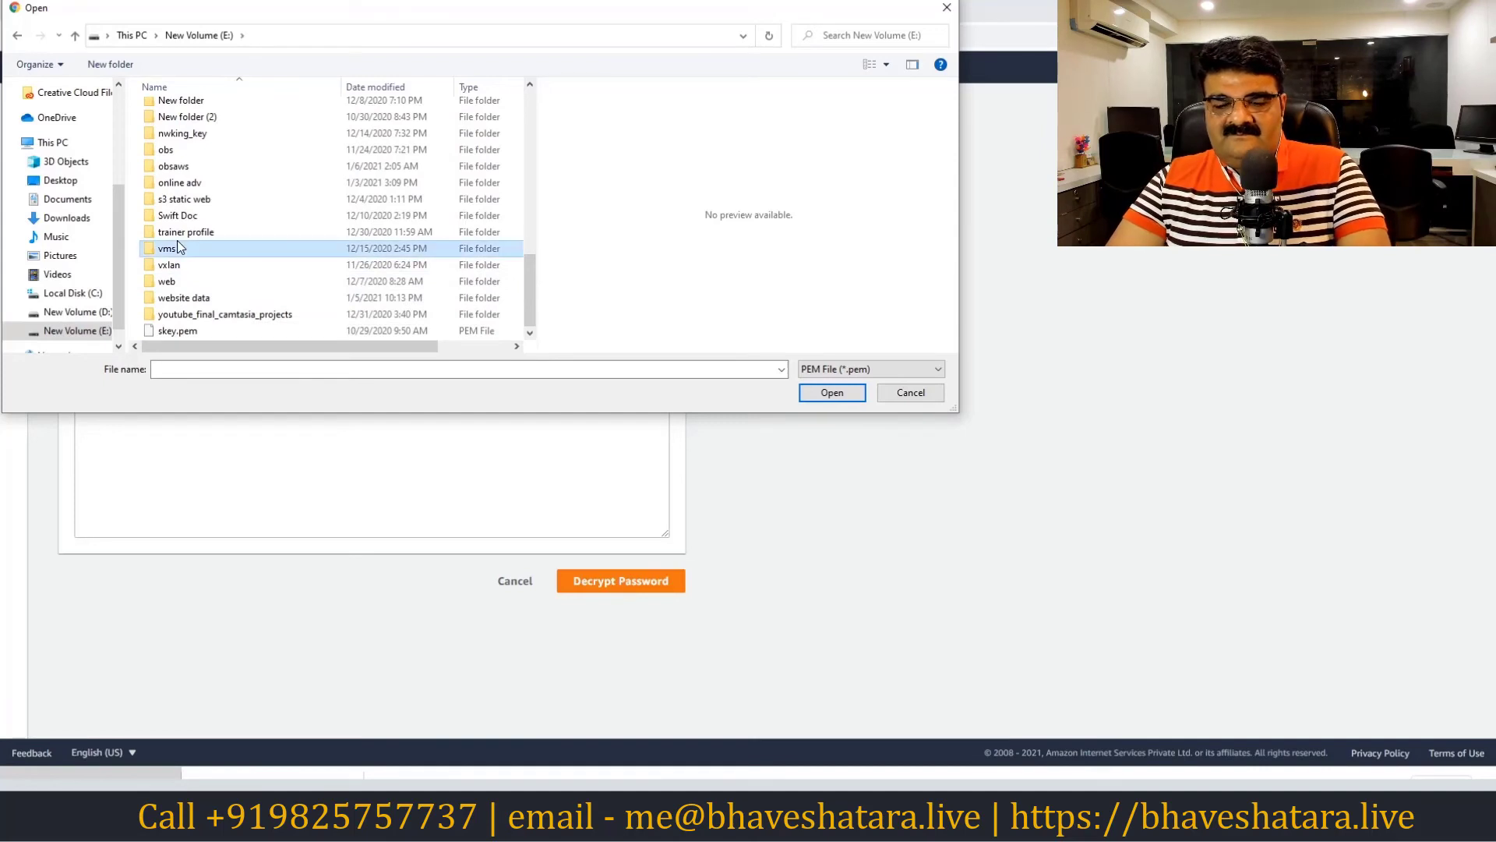
pyautogui.scroll(2, 177, 247)
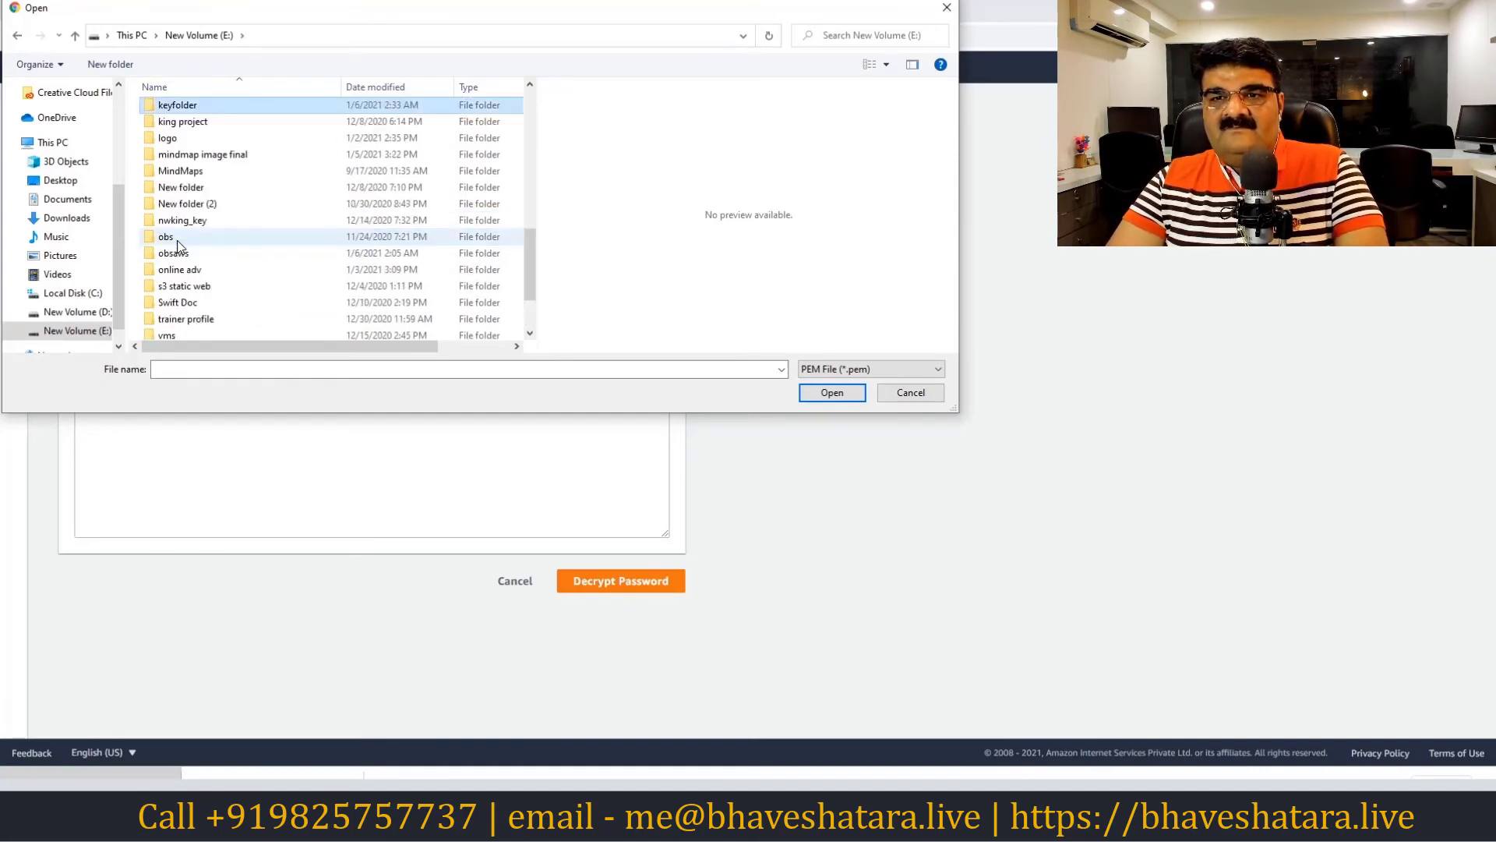
pyautogui.click(201, 109)
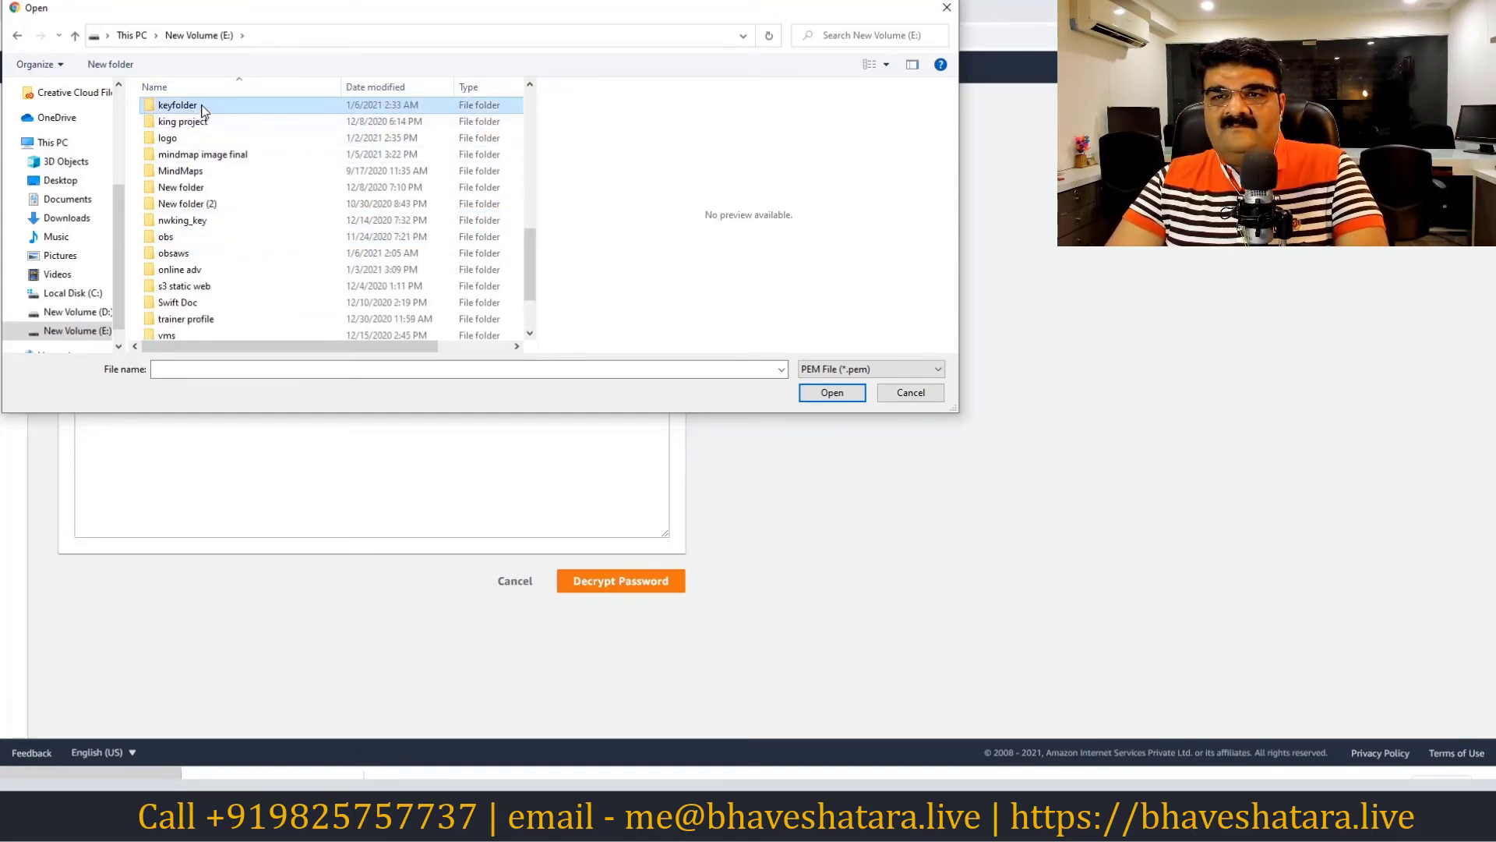
pyautogui.doubleClick(201, 109)
pyautogui.click(210, 117)
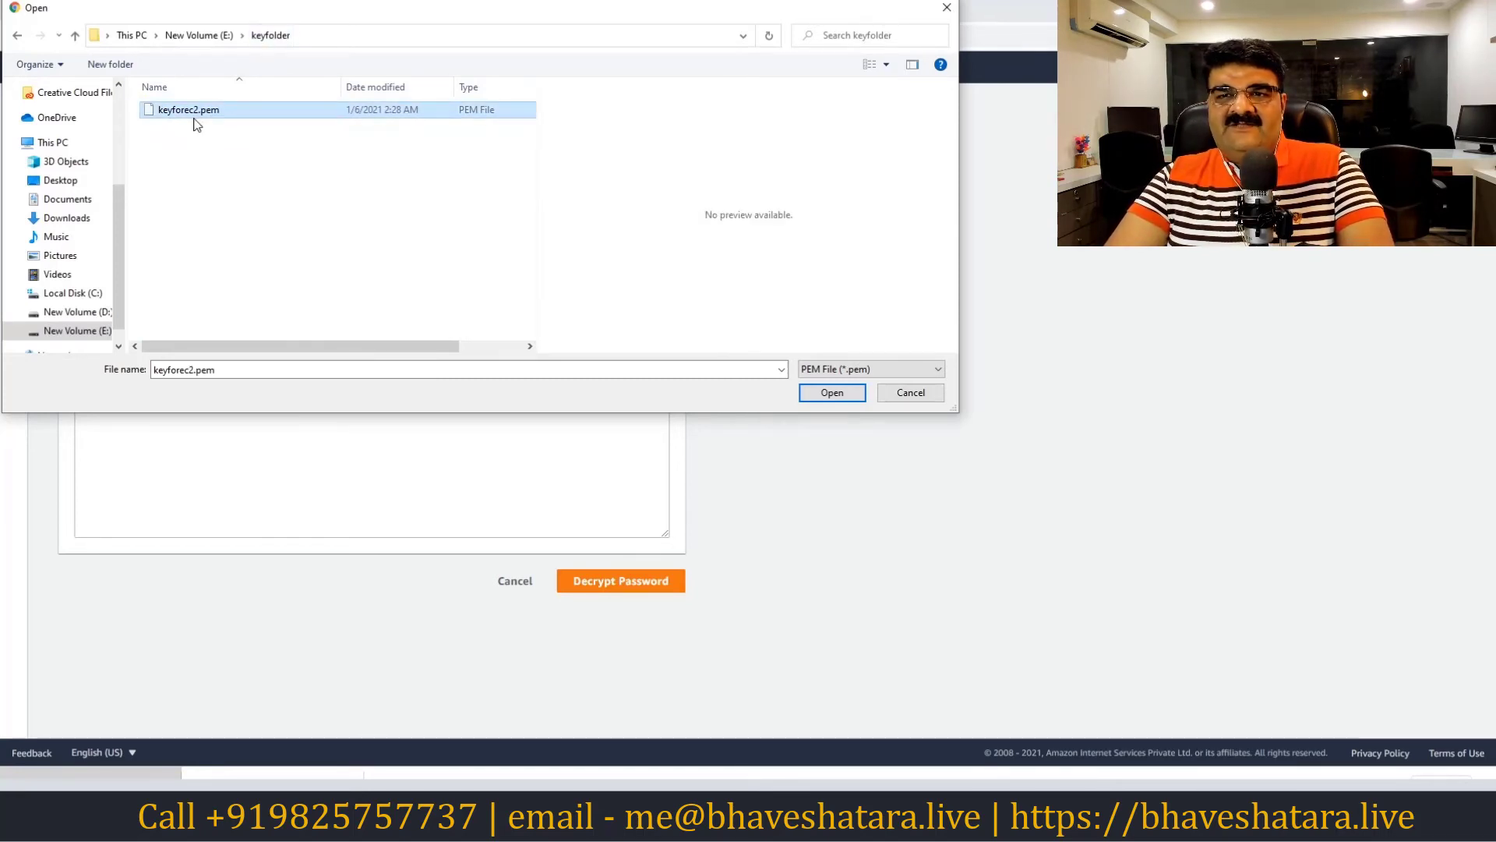
# Load keyforec2.pem, decrypt the Administrator password and copy it
pyautogui.click(830, 394)
pyautogui.click(614, 625)
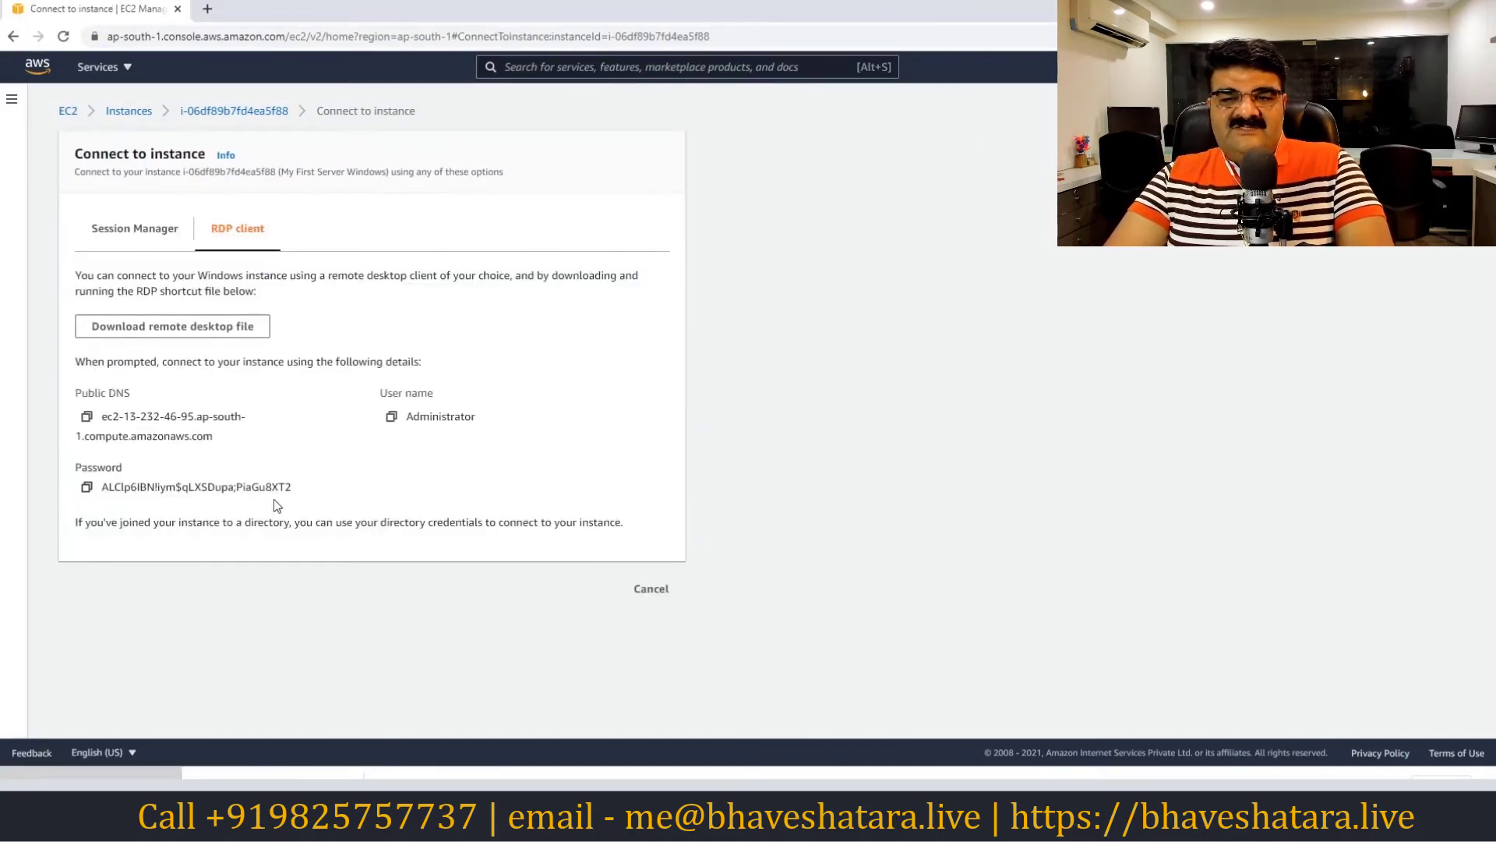
pyautogui.click(87, 489)
# Paste the decrypted password into the Administrator prompt, submit it, and accept the certificate warning
pyautogui.click(709, 824)
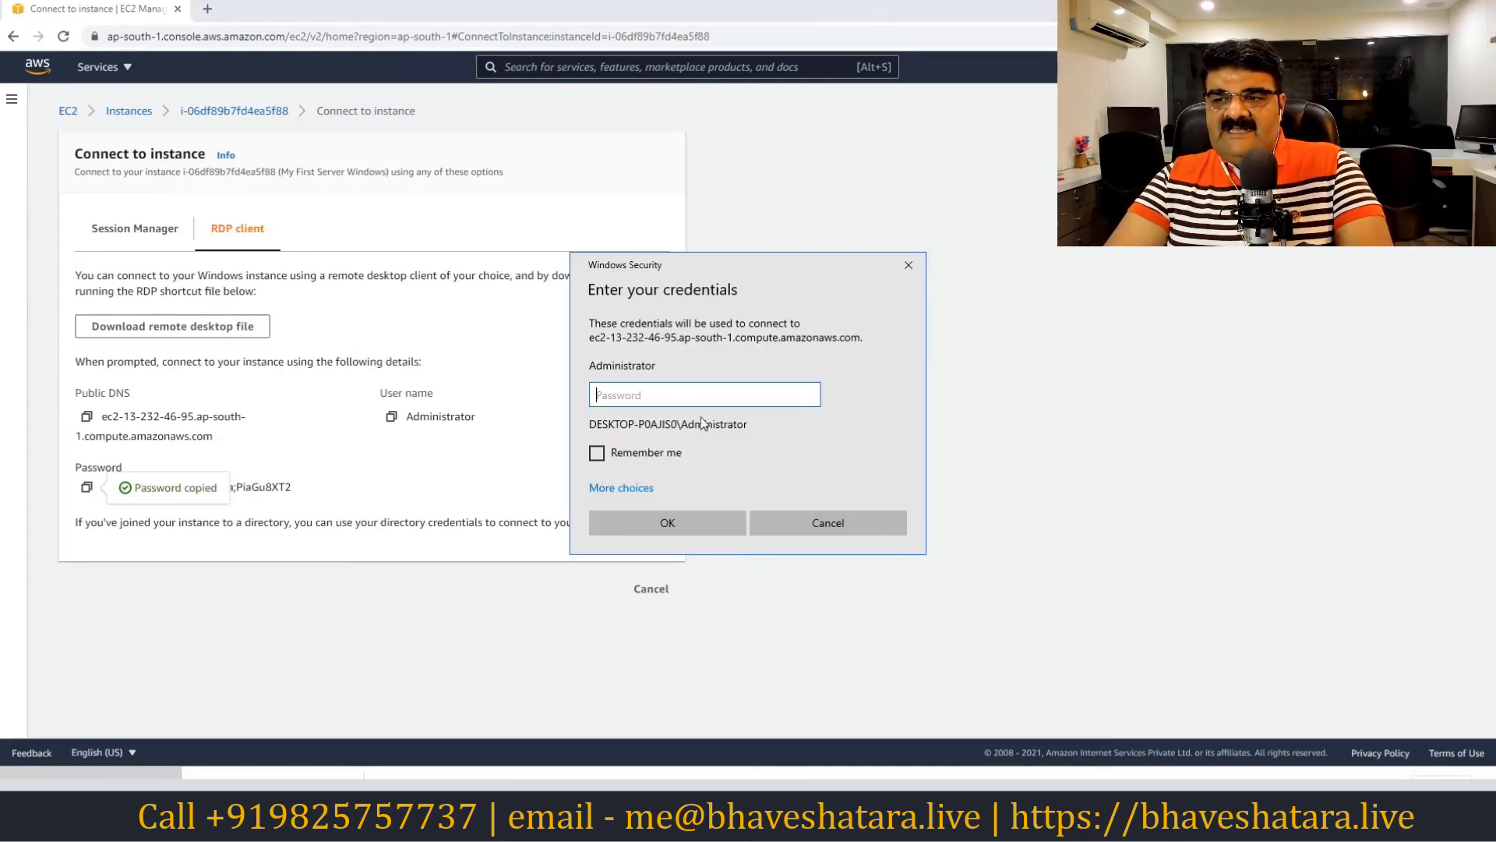
pyautogui.rightClick(673, 399)
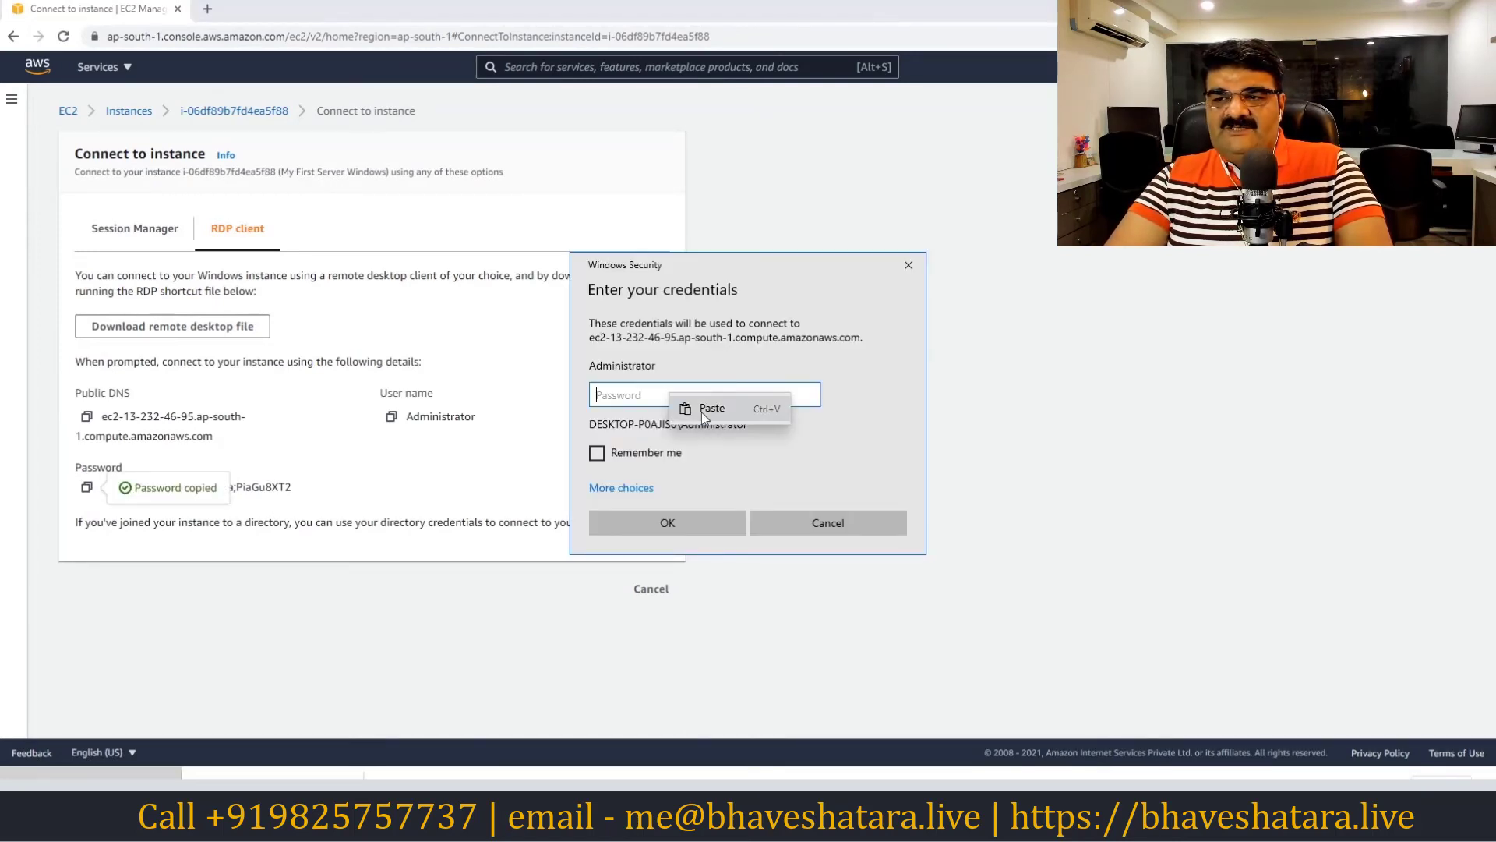
pyautogui.click(710, 409)
pyautogui.click(668, 524)
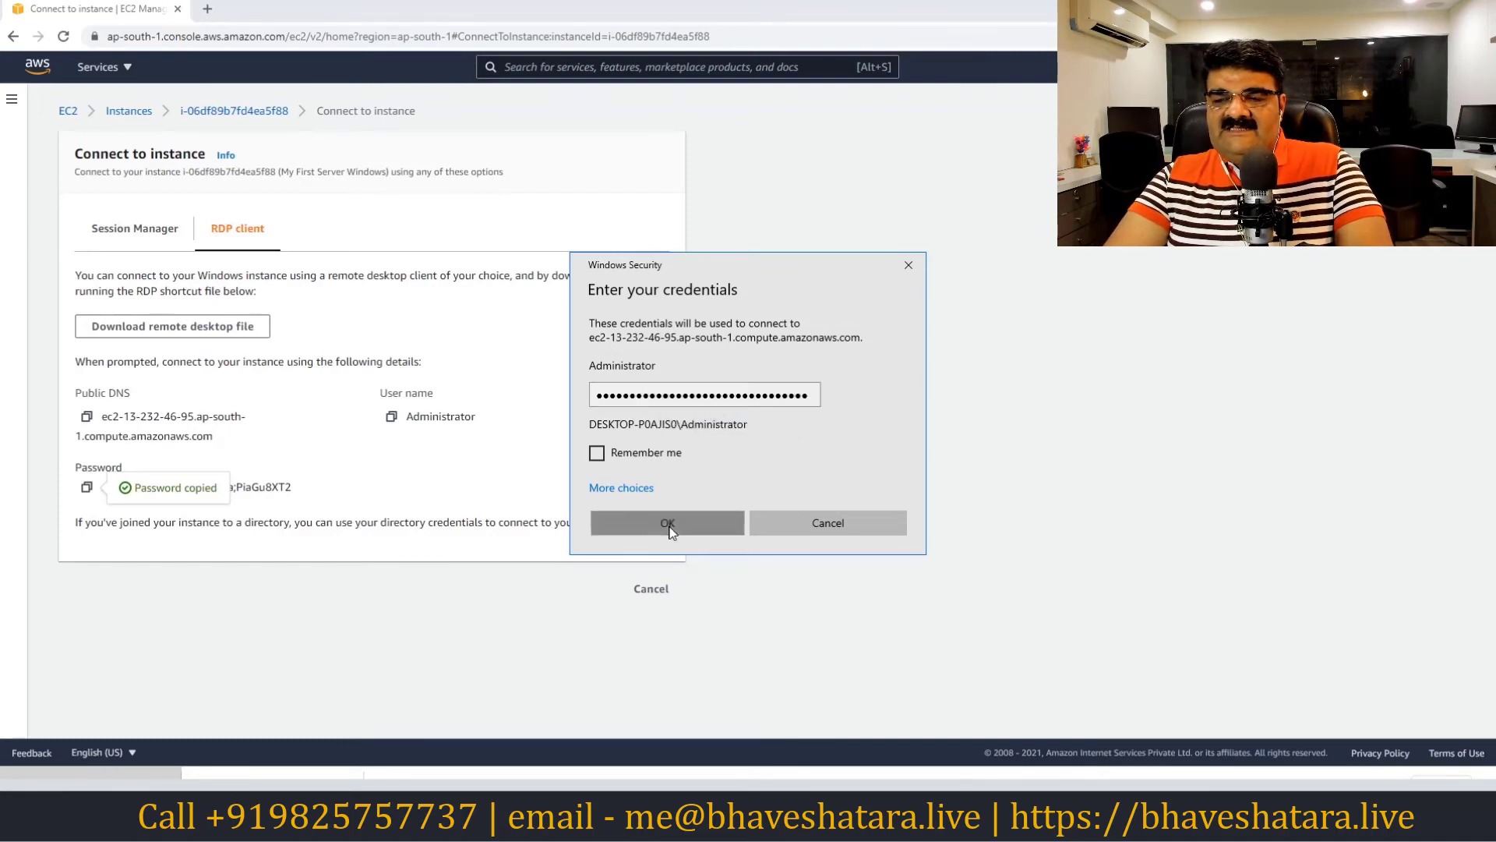
pyautogui.click(795, 533)
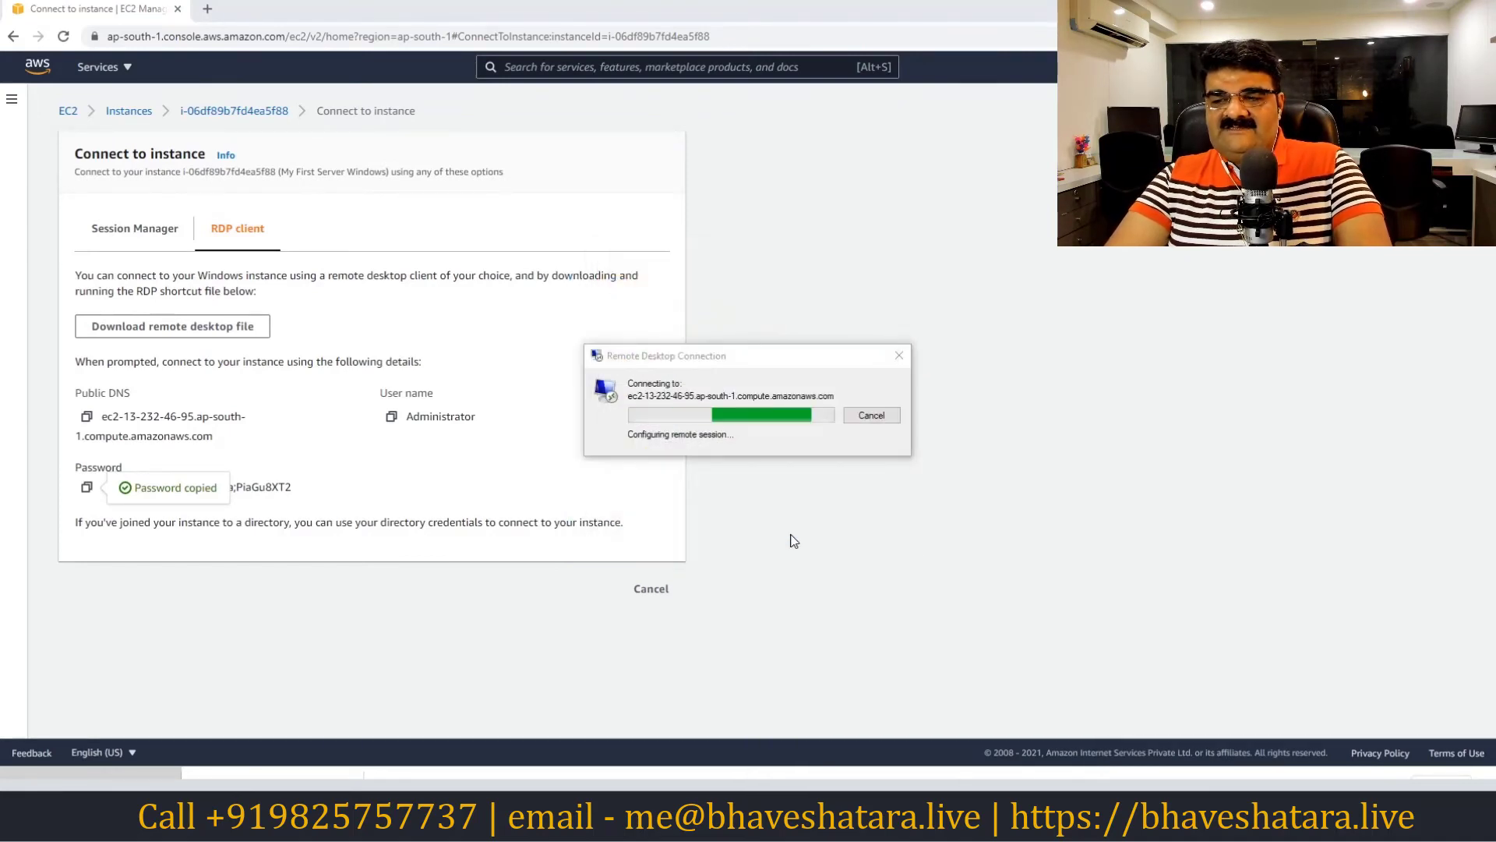
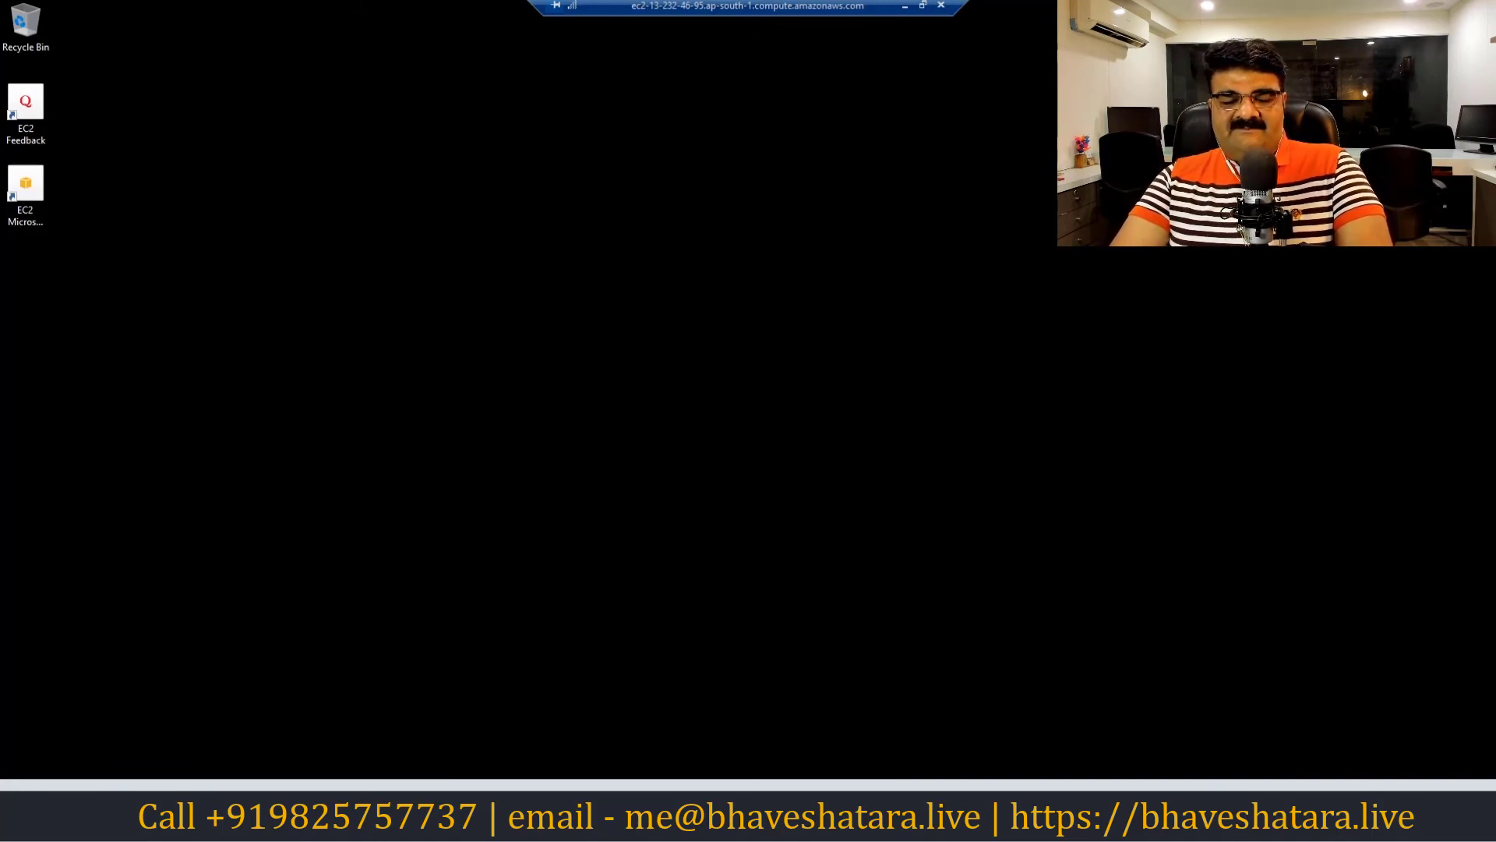
# Launch Server Manager from the Start menu on the remote Windows Server desktop
pyautogui.click(19, 825)
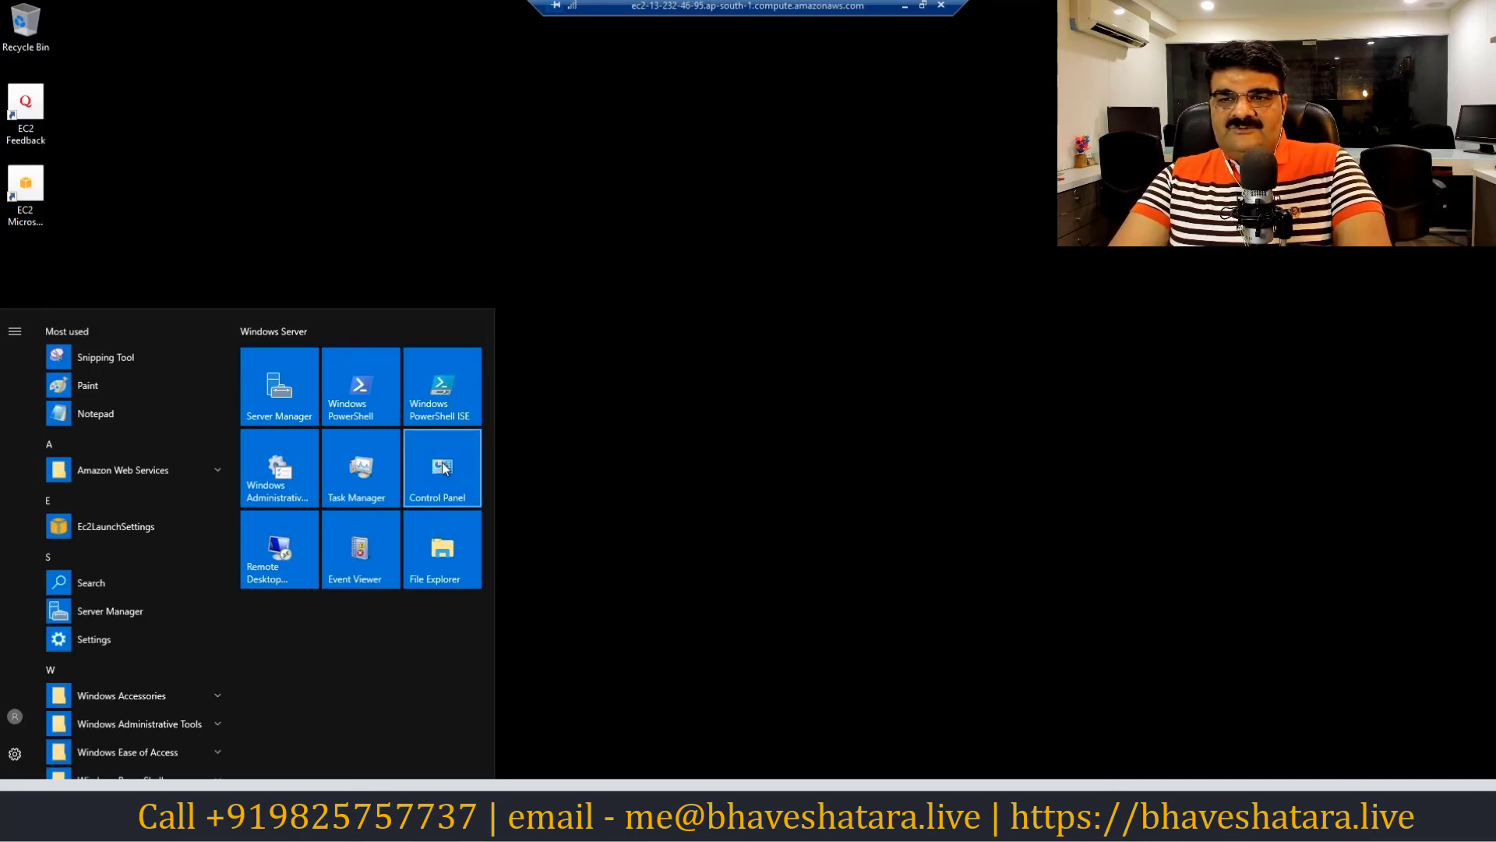
pyautogui.click(298, 395)
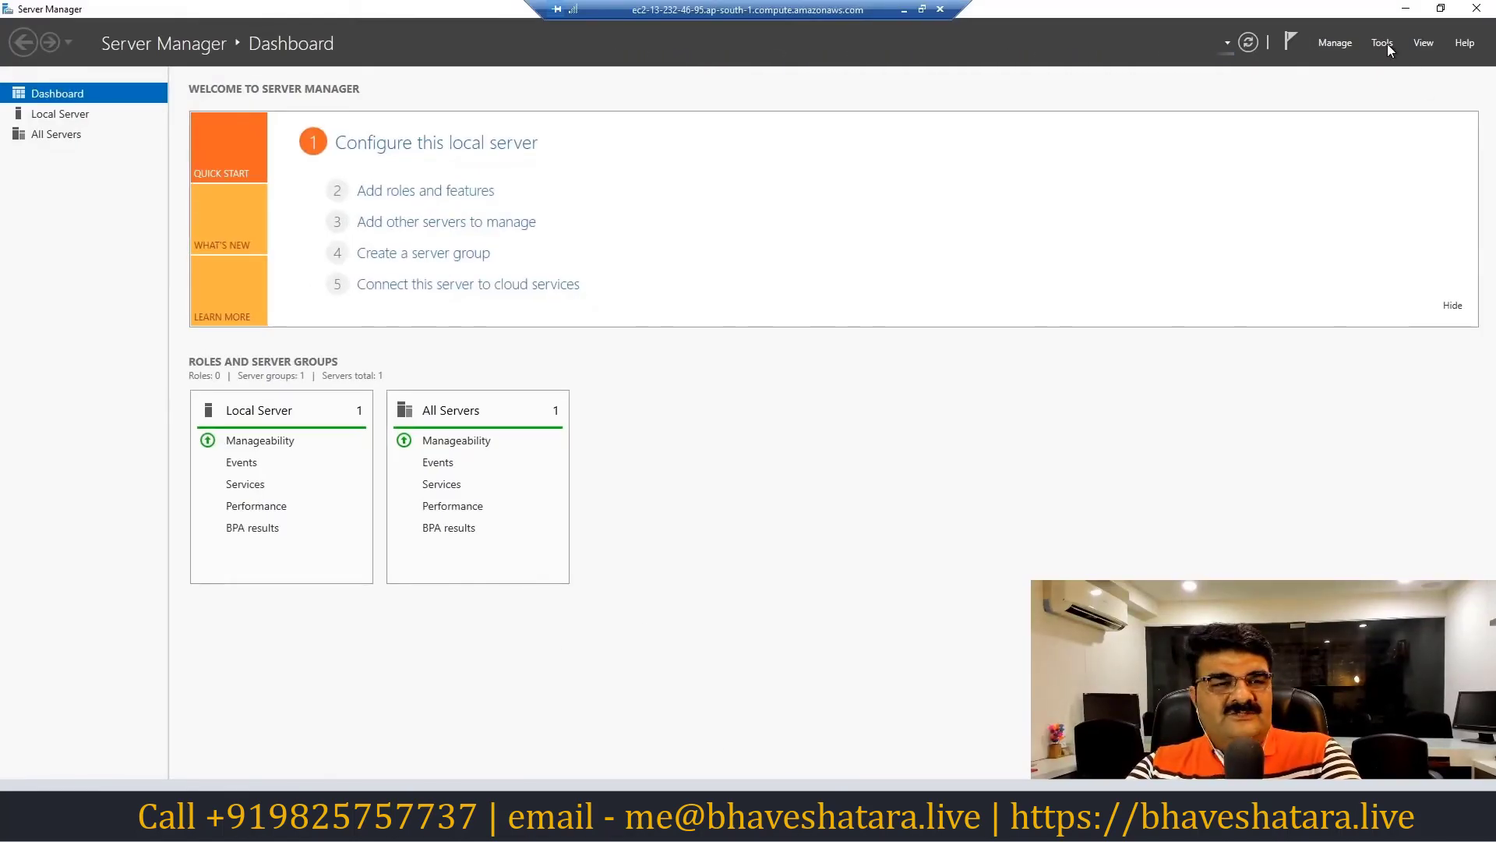
# Open Computer Management from Tools and list the users under Local Users and Groups
pyautogui.click(1384, 43)
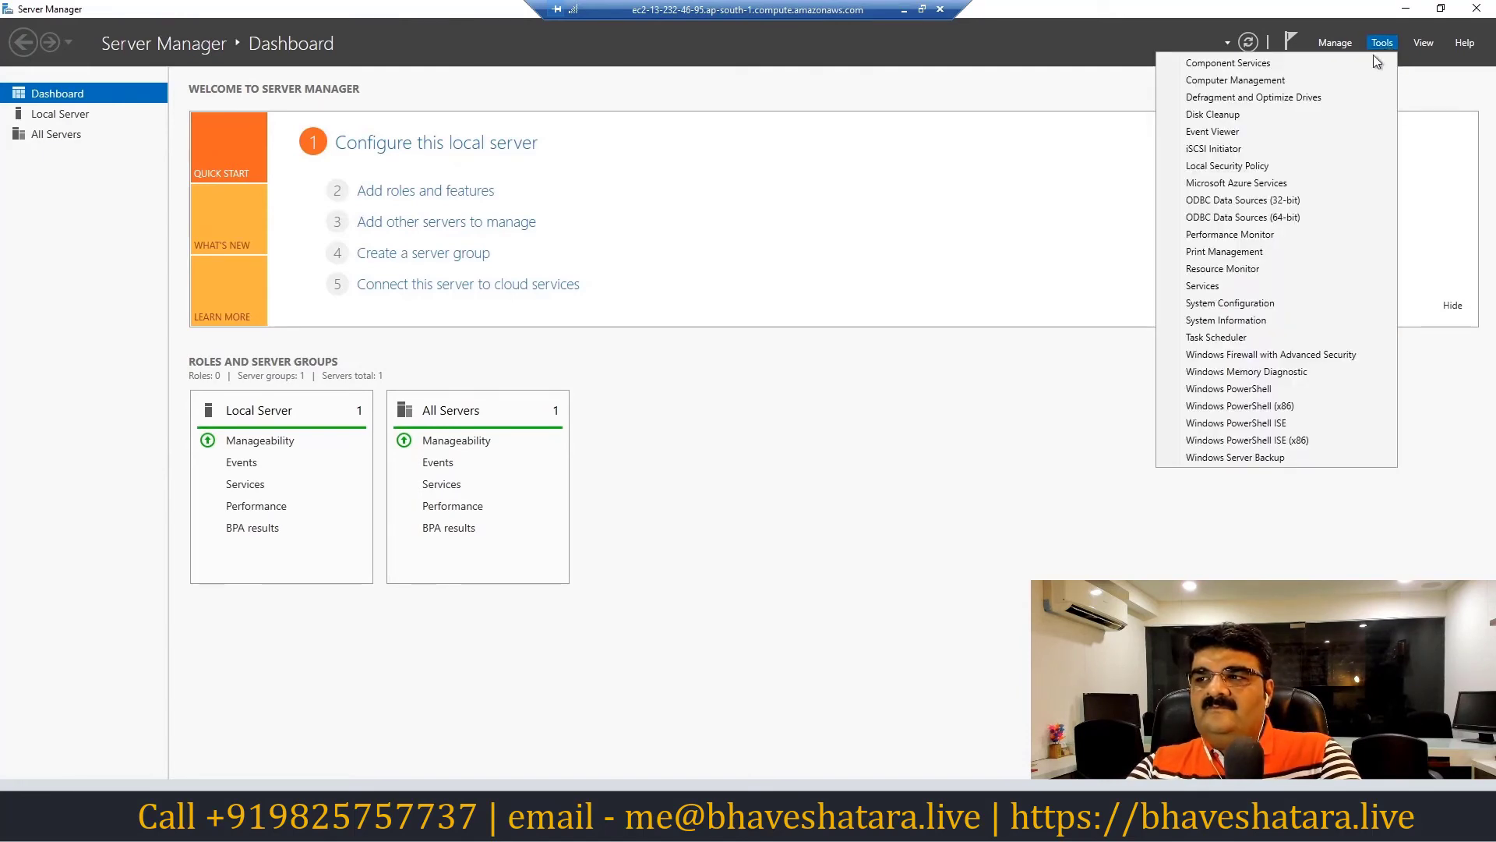
pyautogui.click(1235, 82)
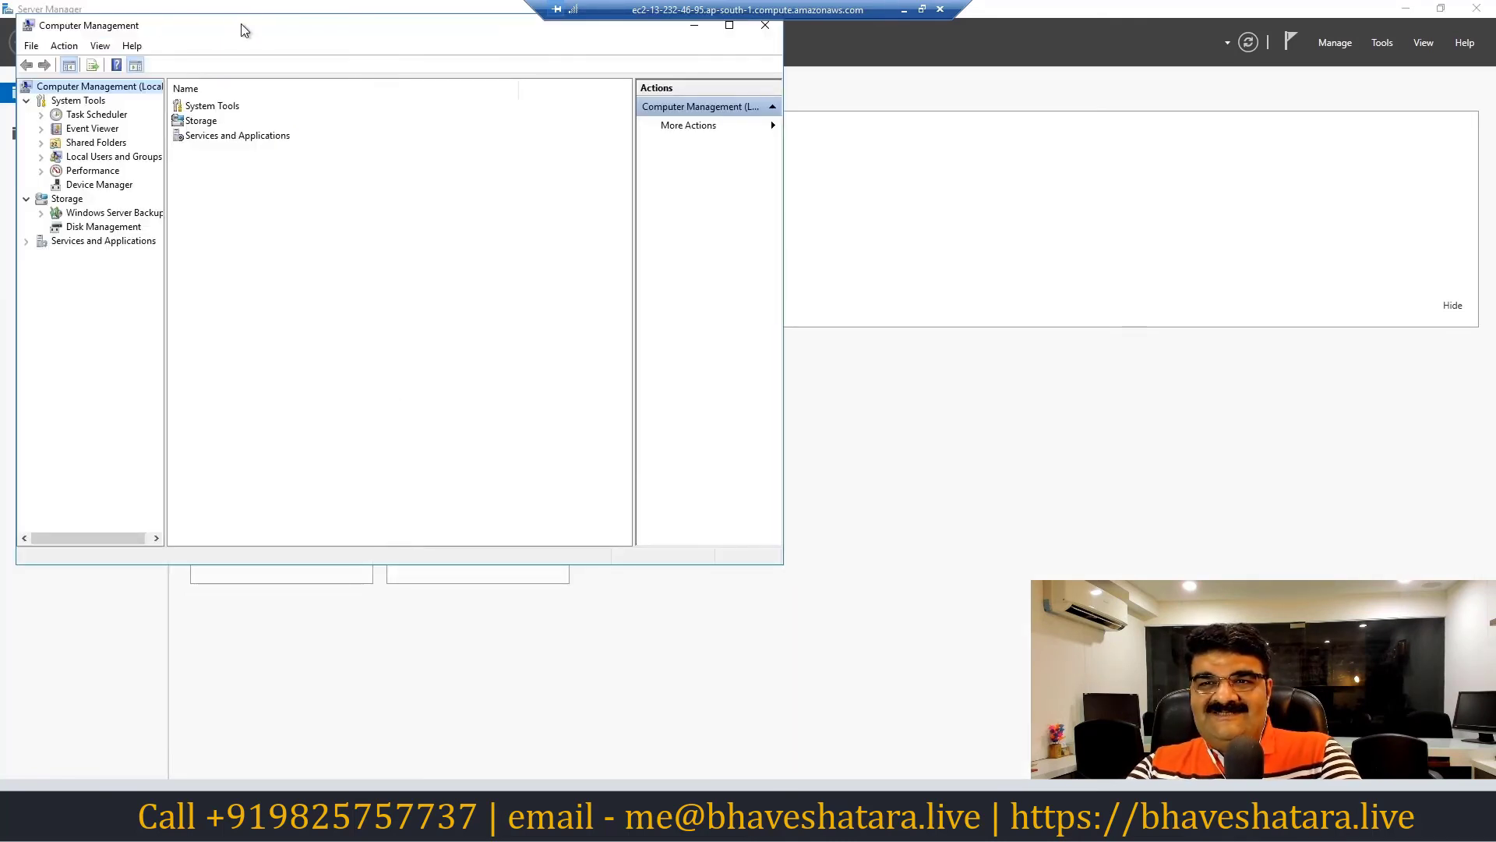
pyautogui.moveTo(244, 29); pyautogui.dragTo(445, 96)
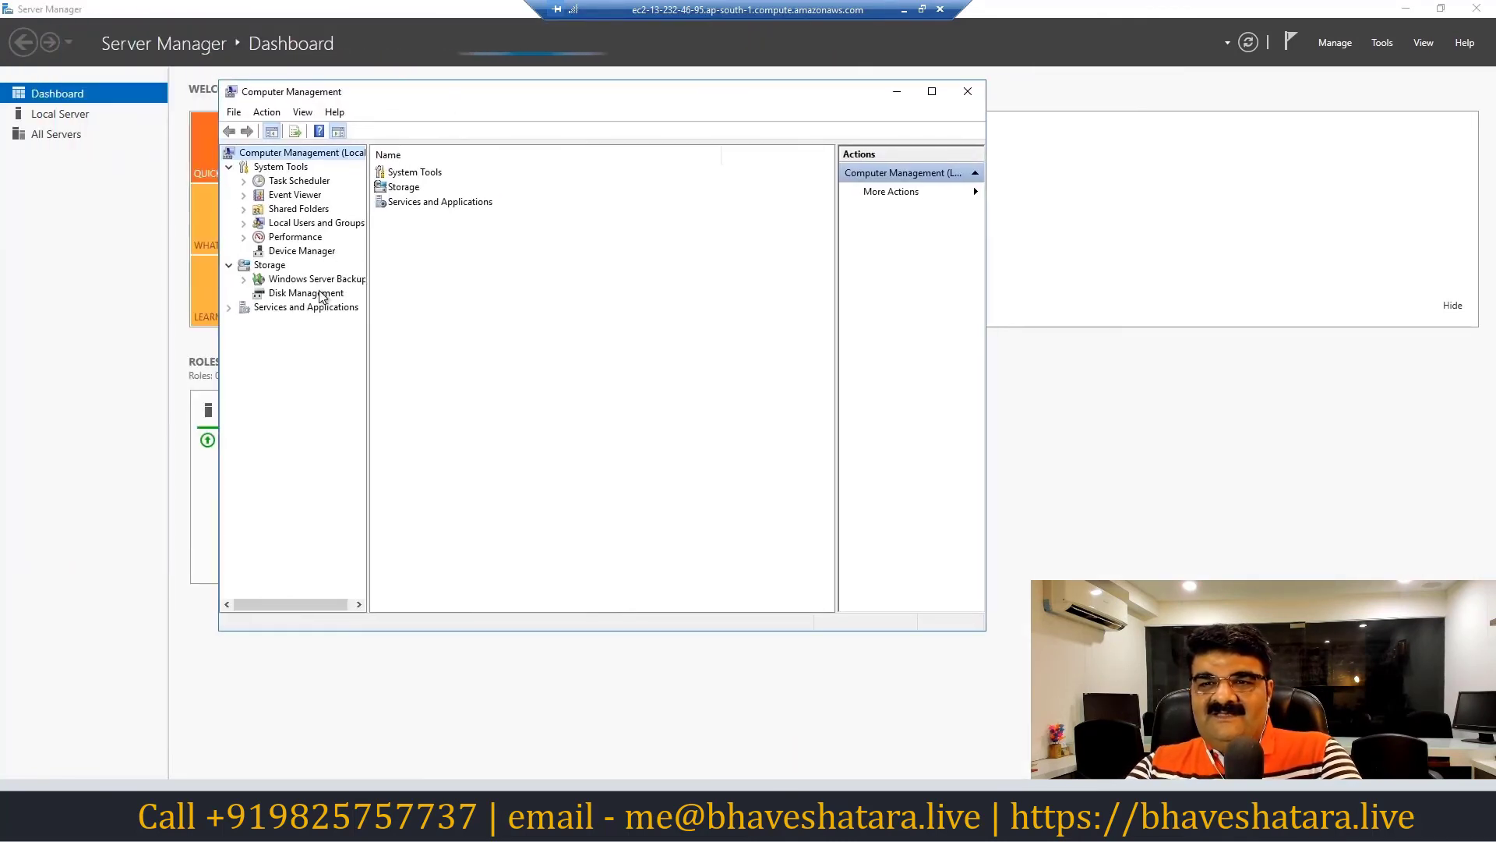
pyautogui.doubleClick(310, 226)
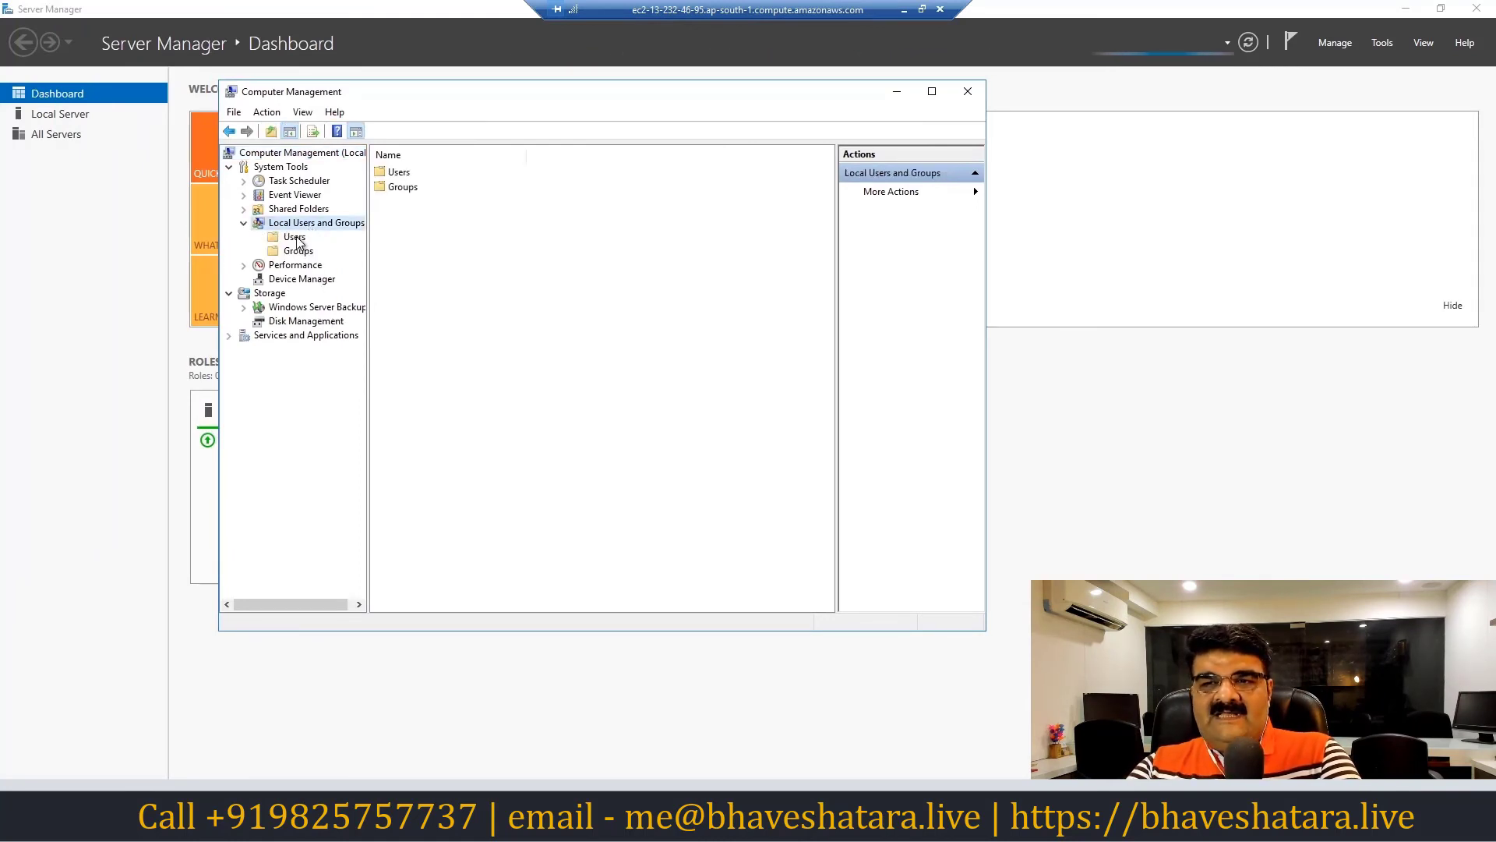
pyautogui.click(295, 237)
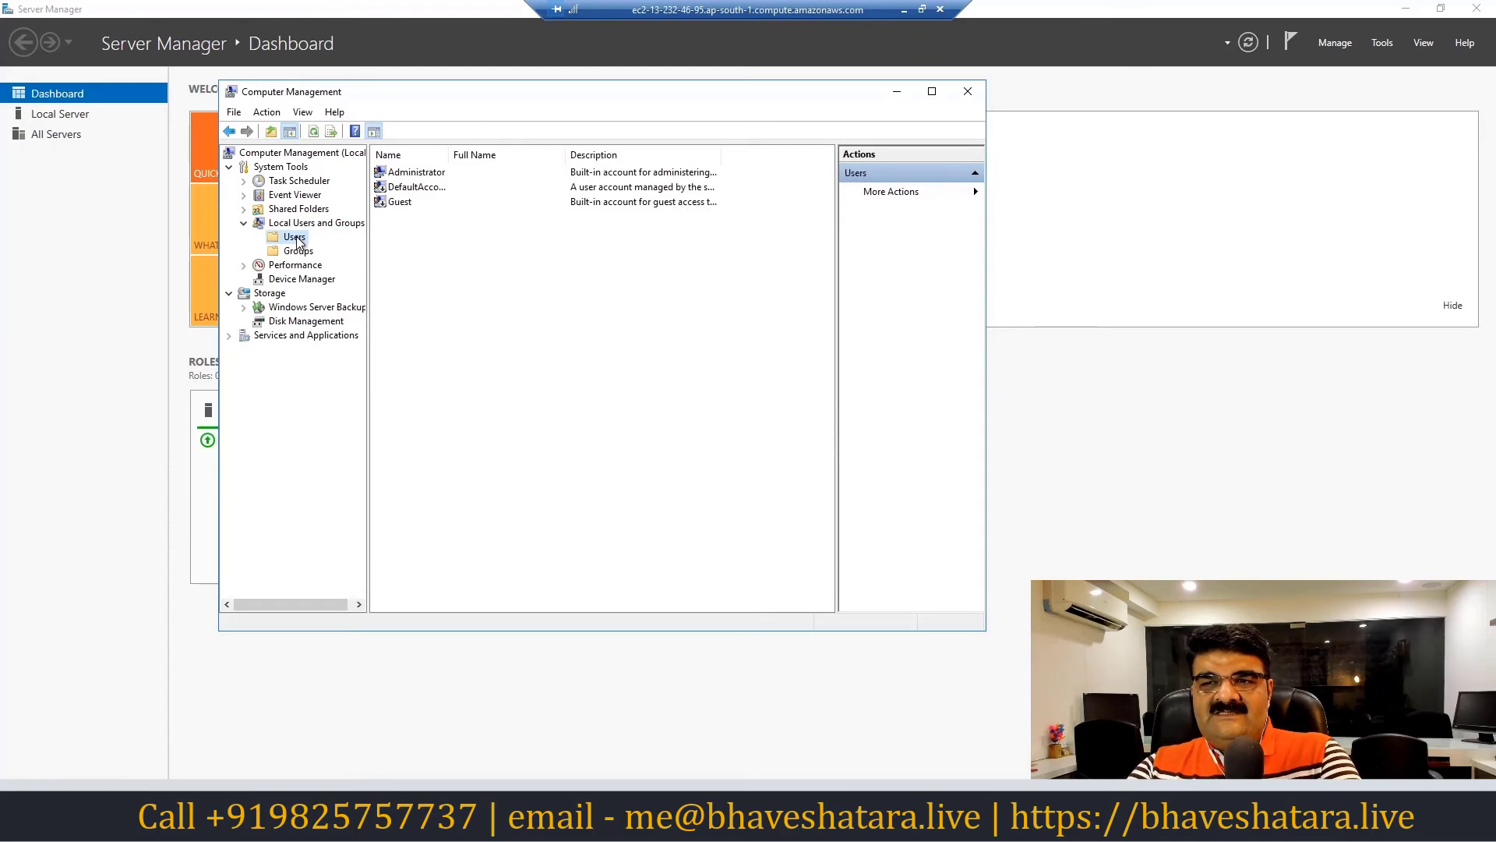
# Set a new password for the Administrator account and confirm it
pyautogui.rightClick(409, 174)
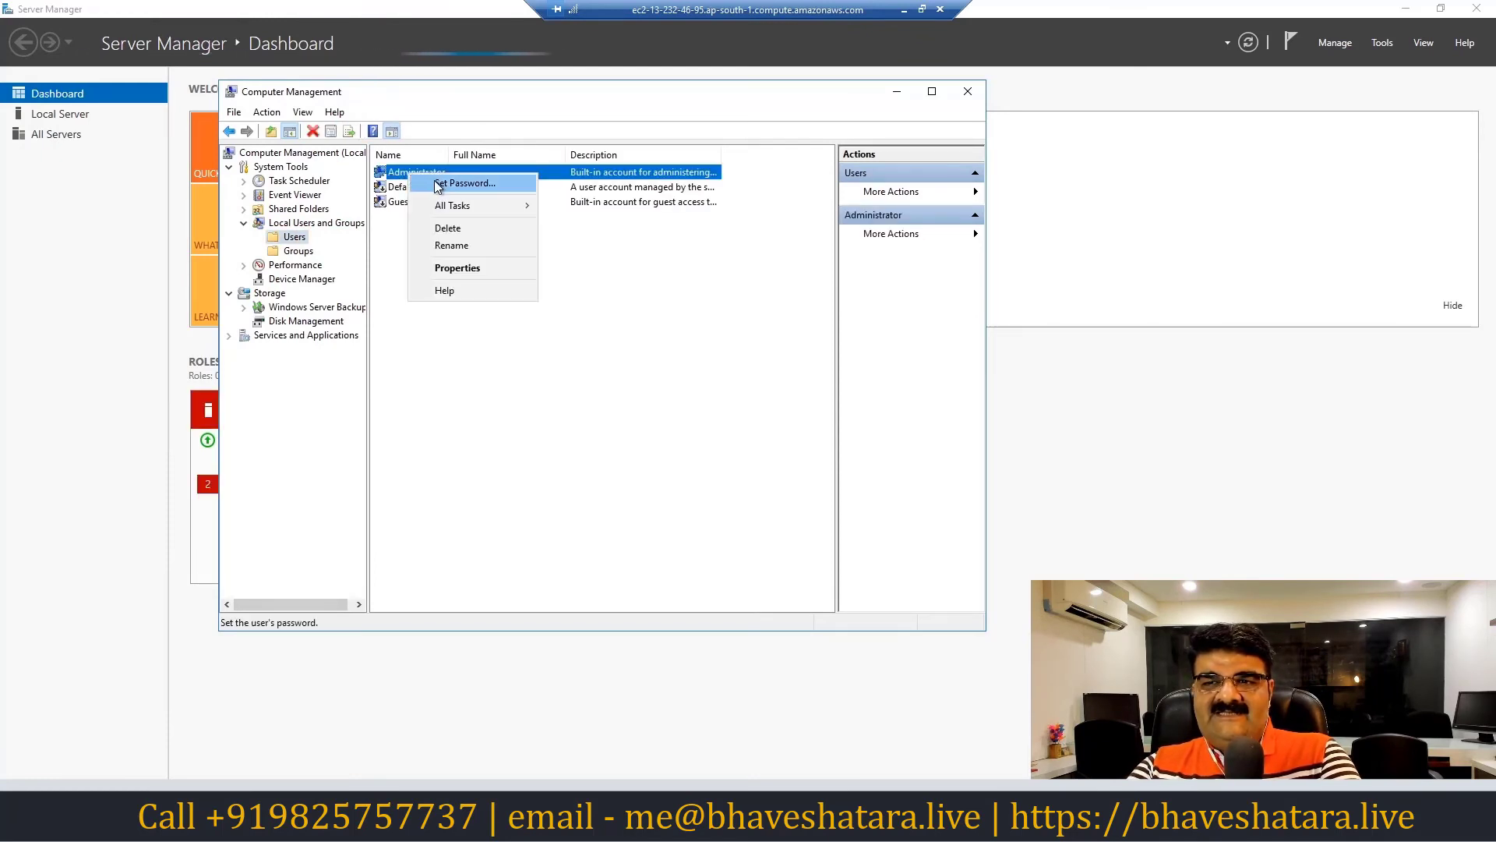
pyautogui.click(436, 183)
pyautogui.click(532, 440)
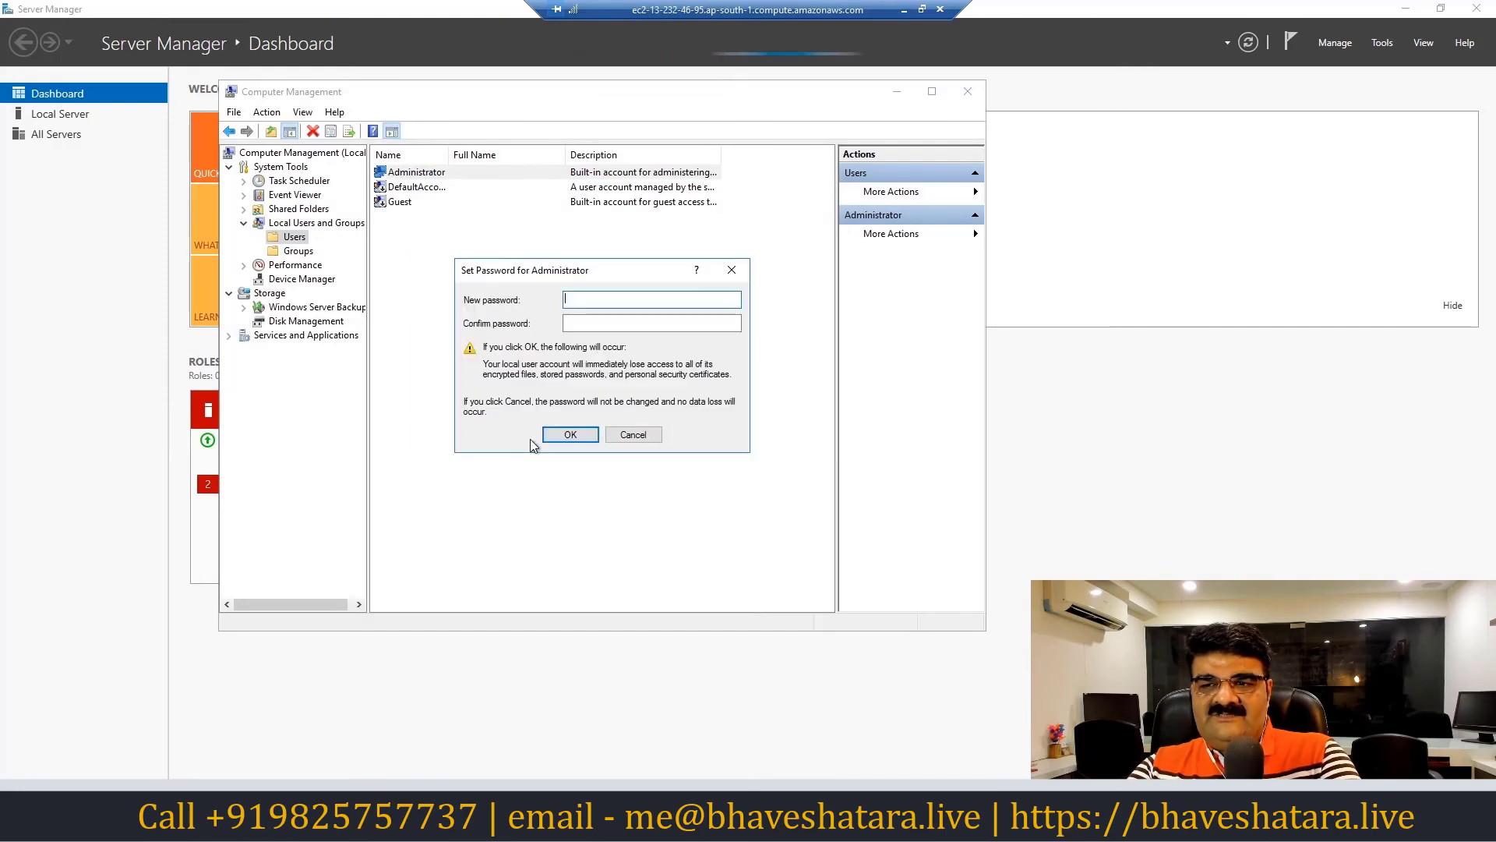
pyautogui.write('••••••')
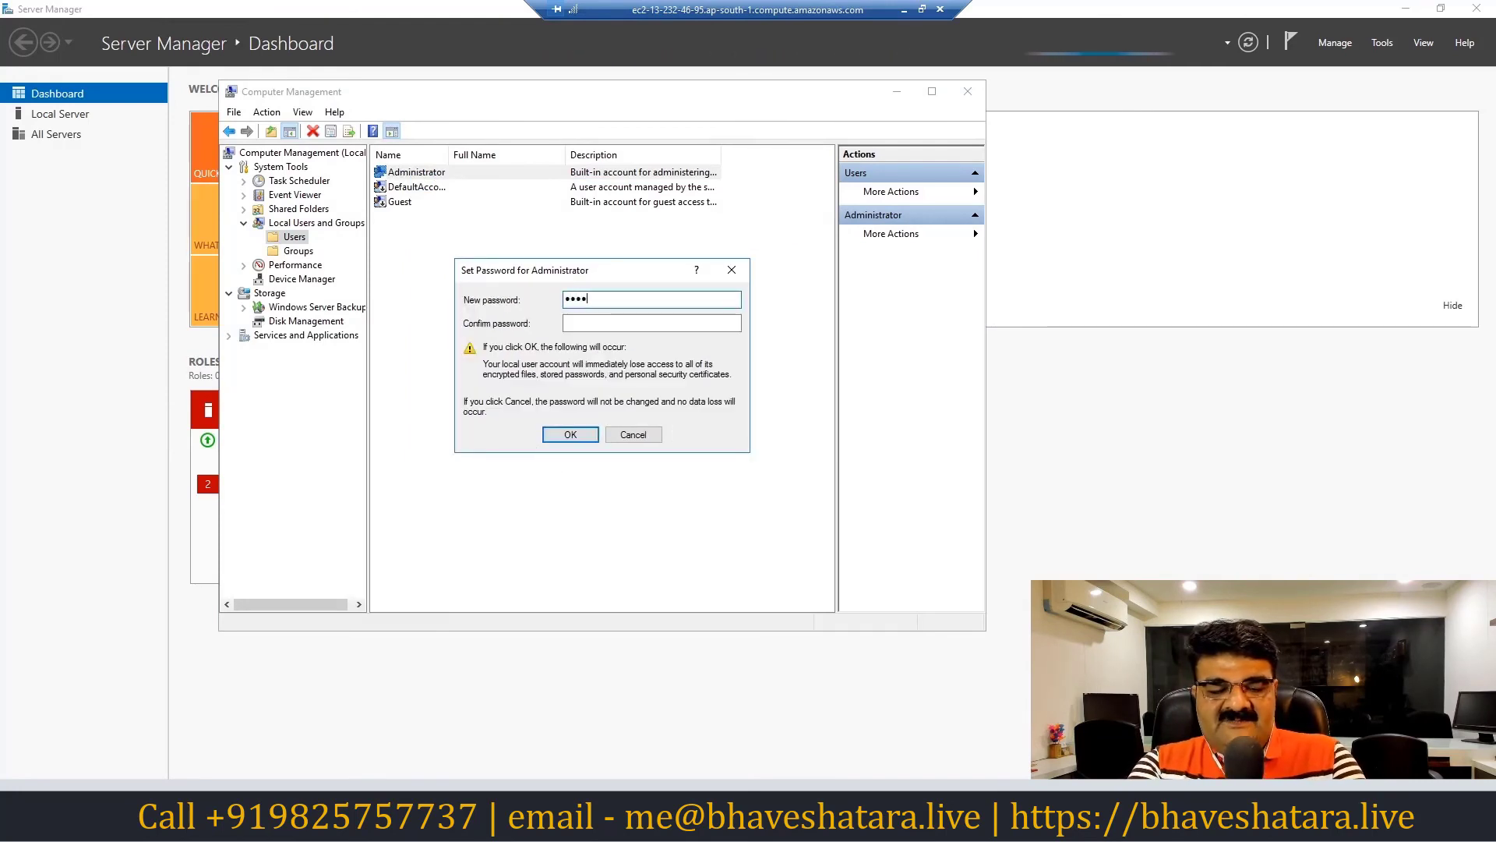
pyautogui.write('••••')
pyautogui.press('Tab')
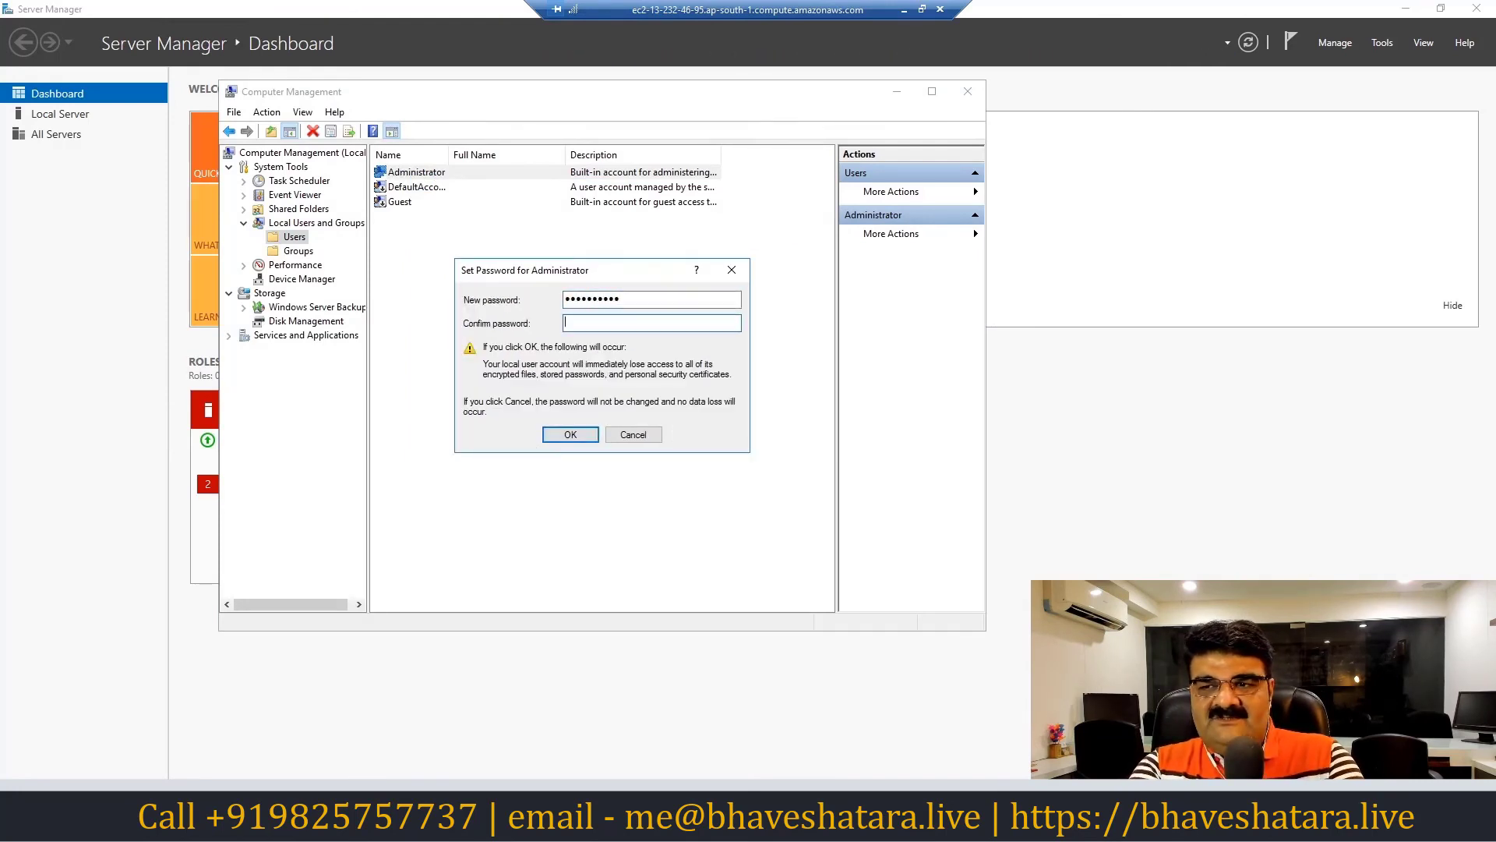
pyautogui.write('••••••••••')
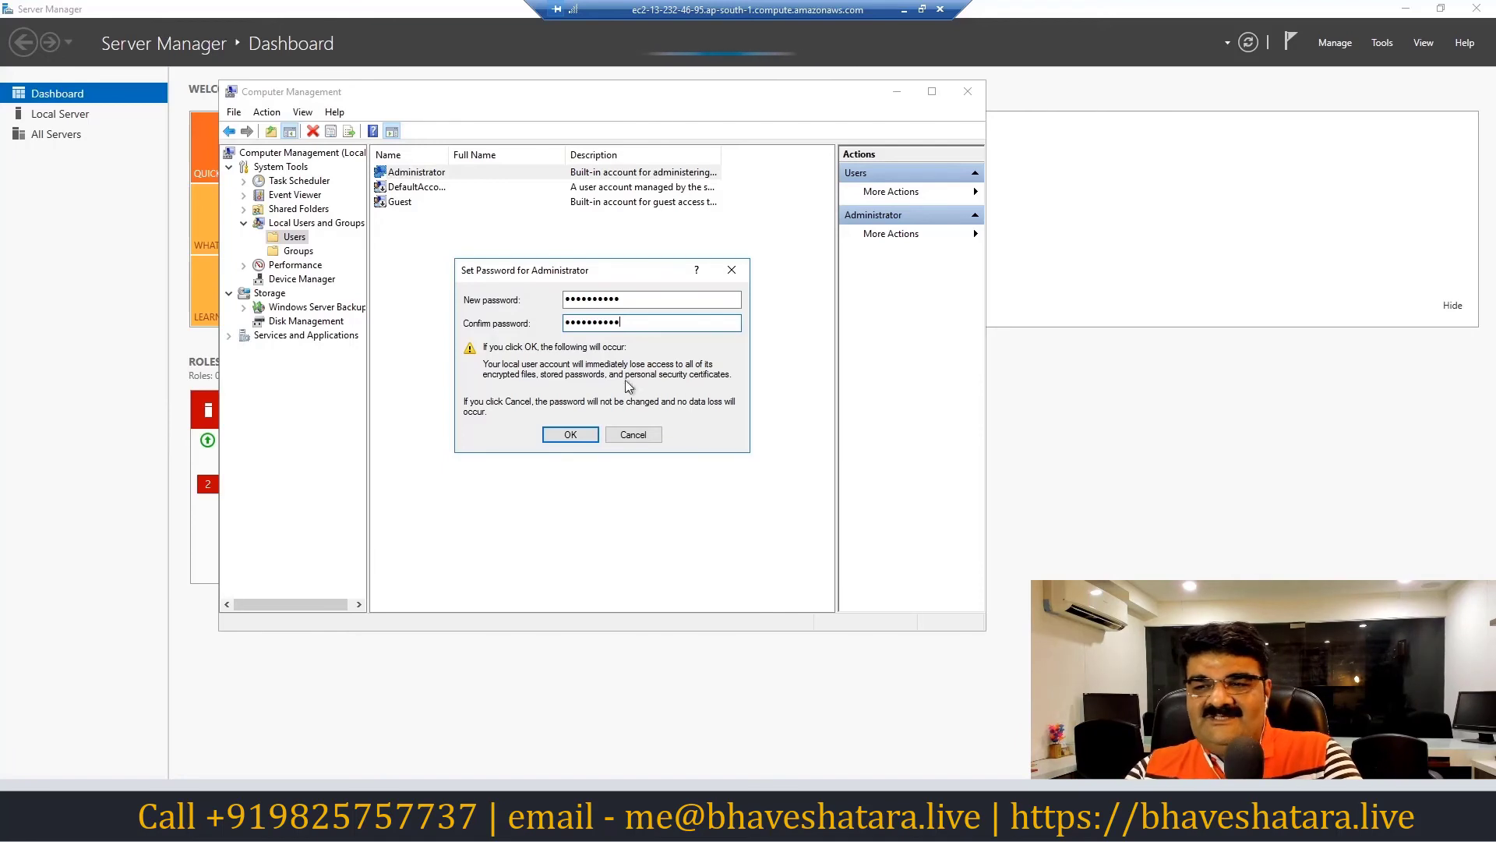
pyautogui.click(575, 436)
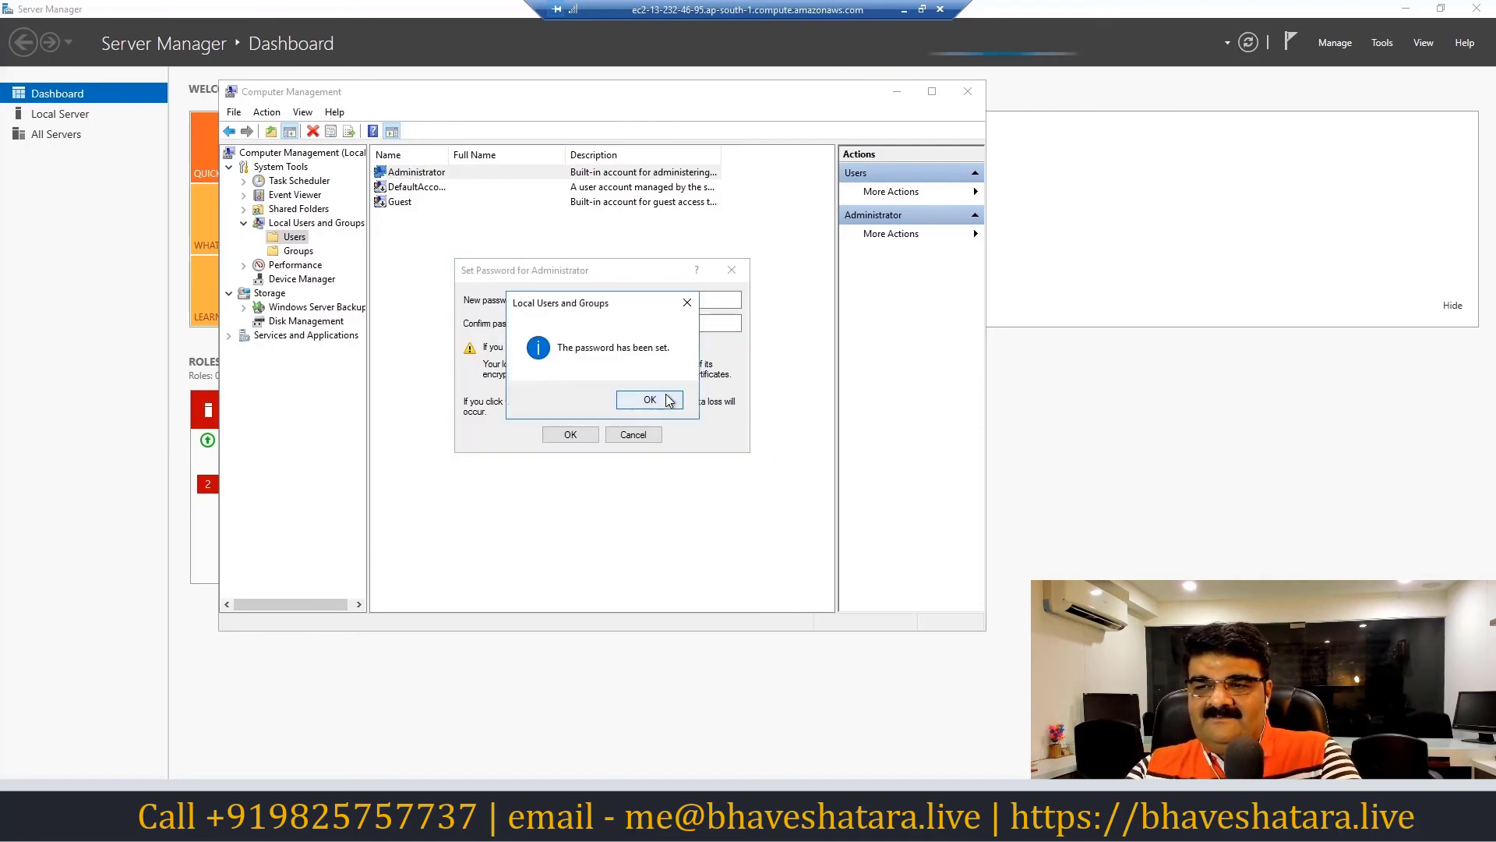
pyautogui.click(650, 400)
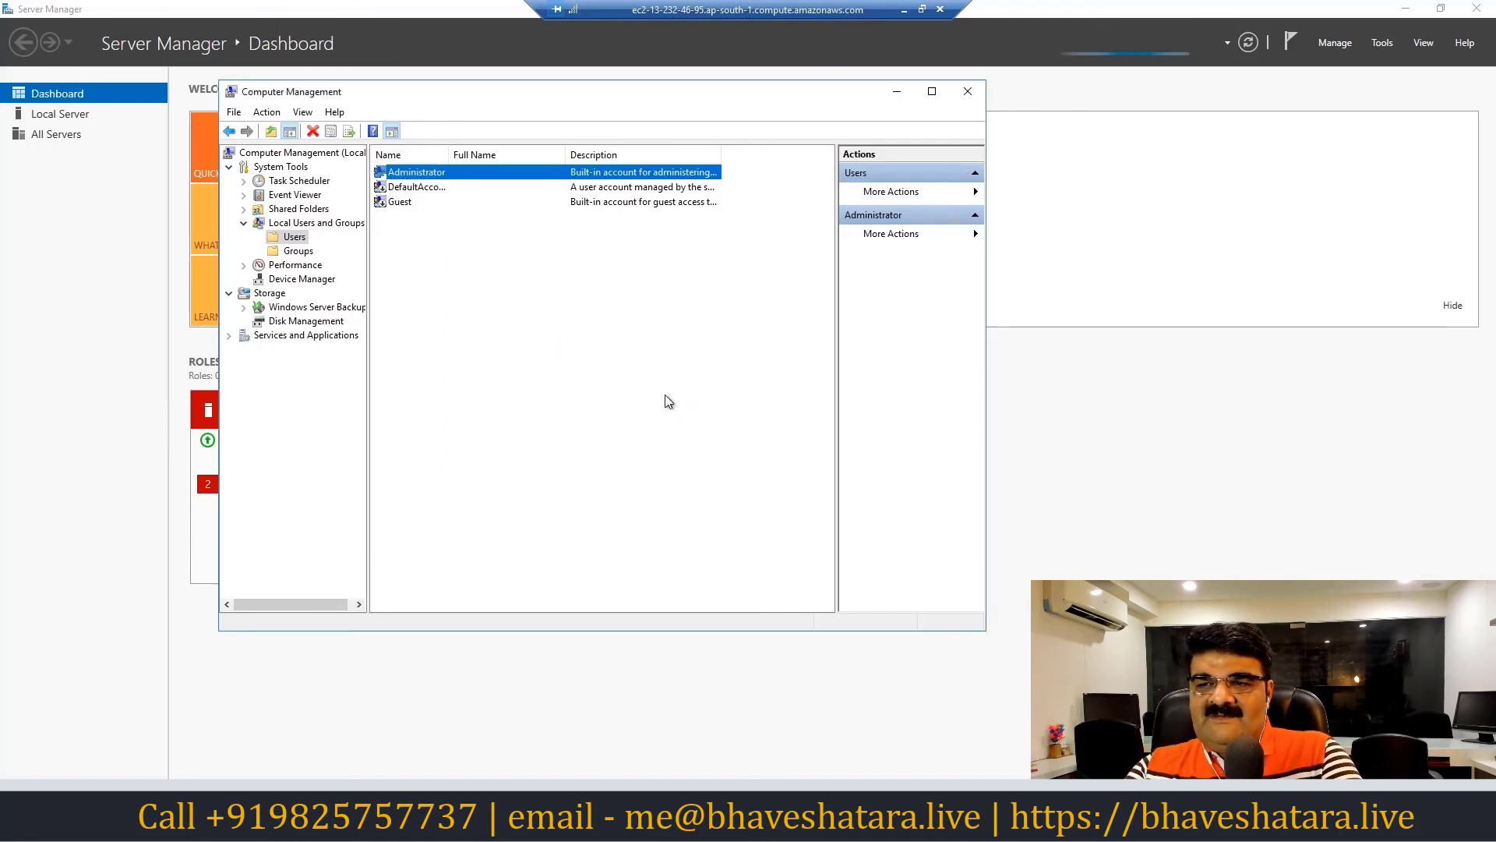
# Close Computer Management and disconnect the remote desktop session
pyautogui.click(968, 92)
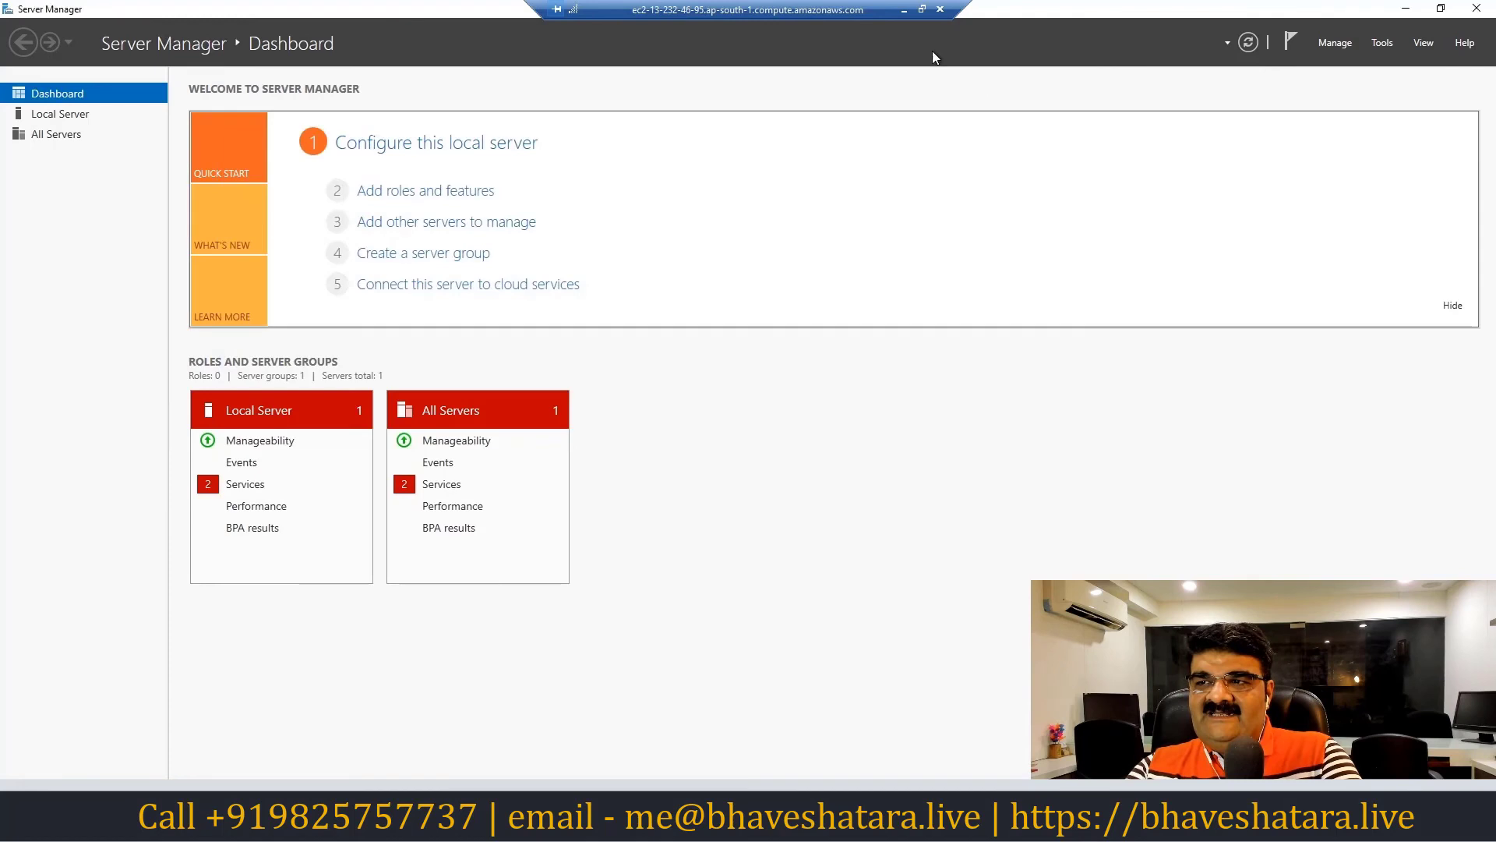
pyautogui.click(940, 10)
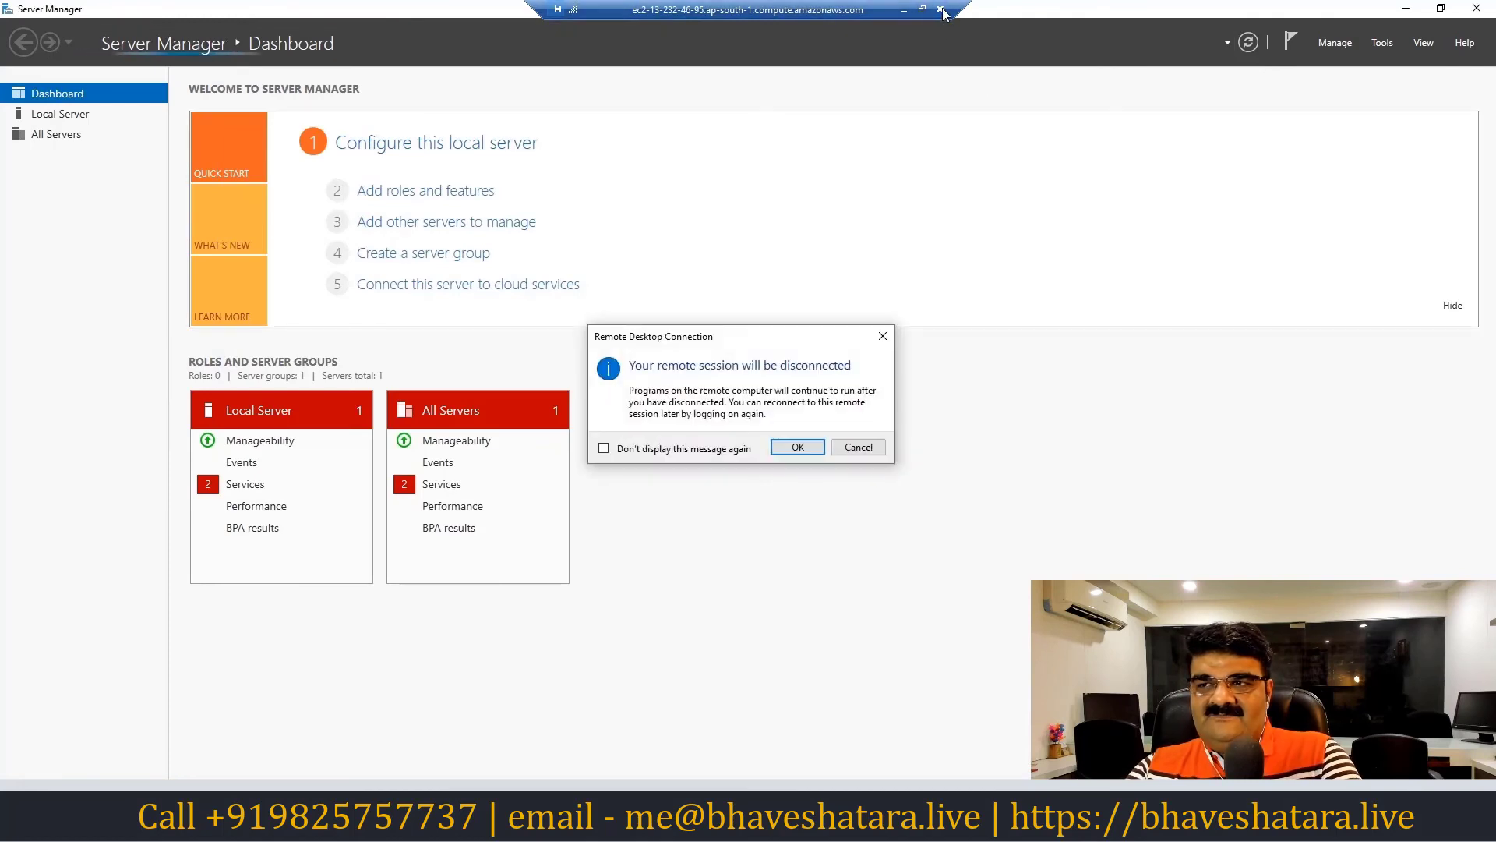
pyautogui.click(794, 446)
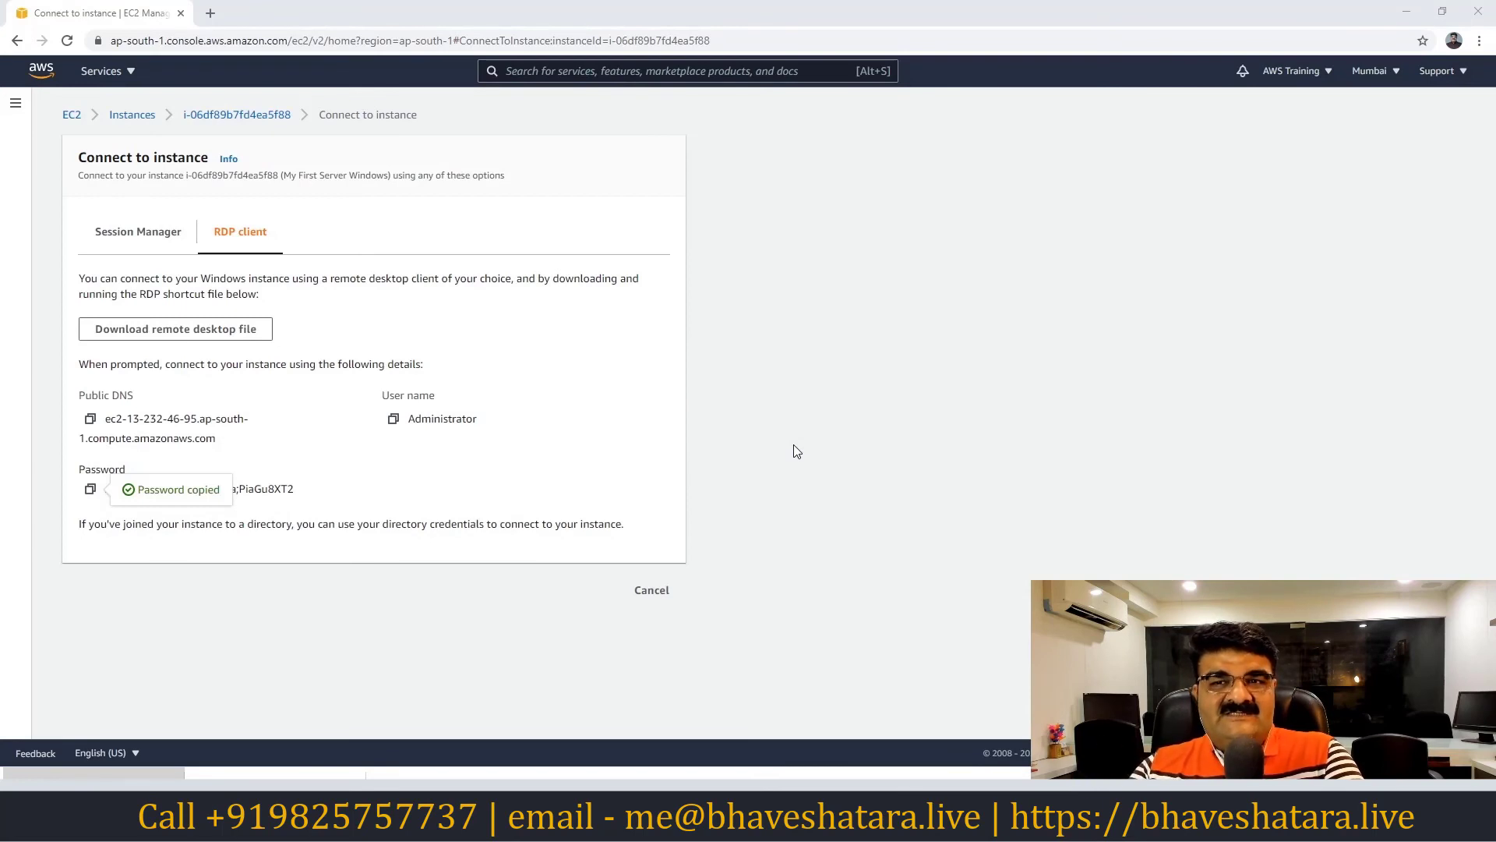
# Open the RDP client connection for My First Server Windows and start the remote desktop session
pyautogui.click(131, 115)
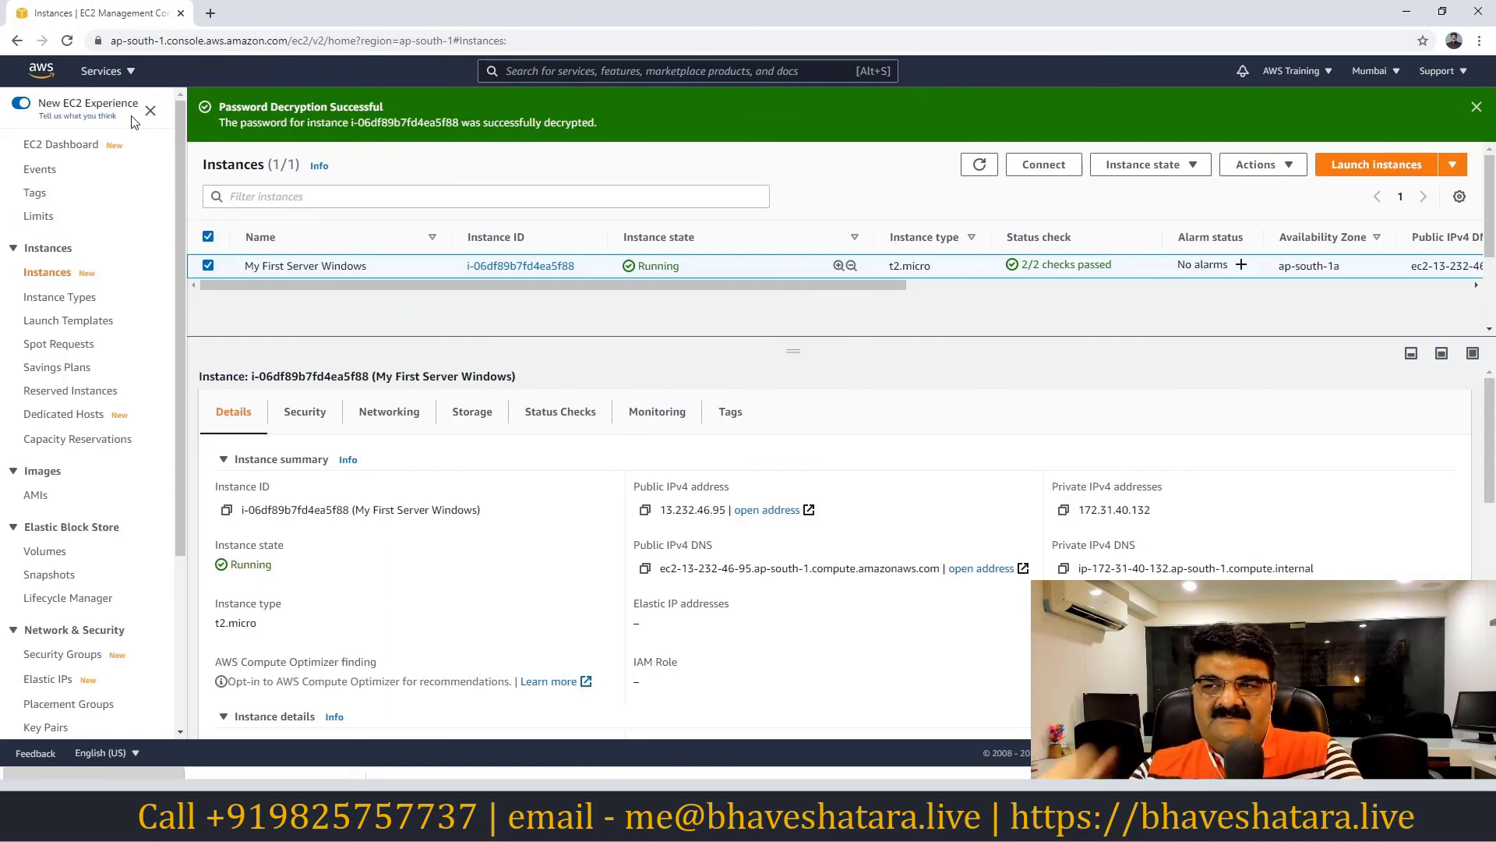
pyautogui.click(1040, 161)
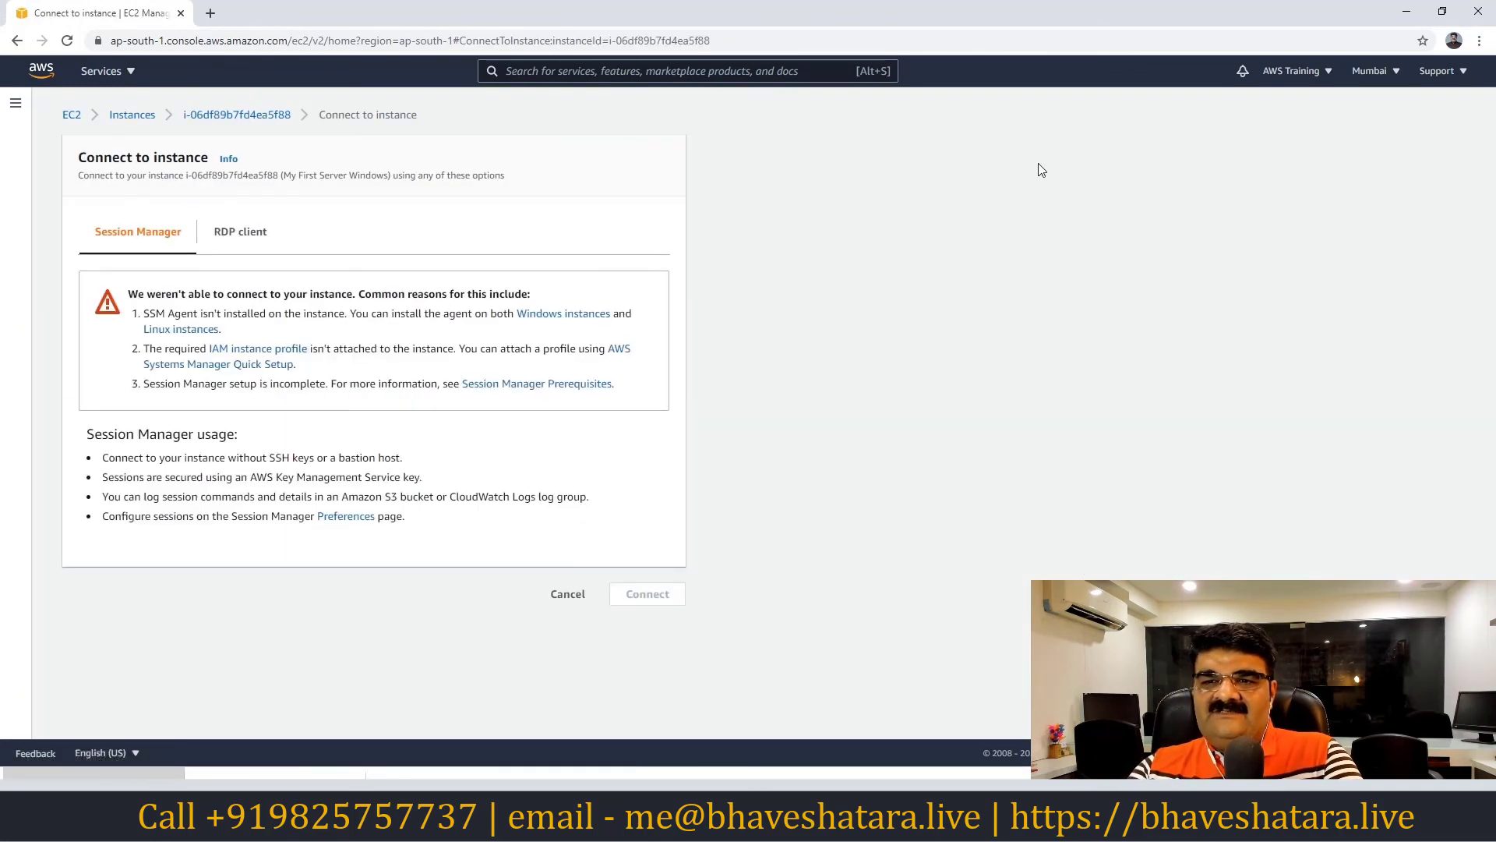
pyautogui.click(236, 242)
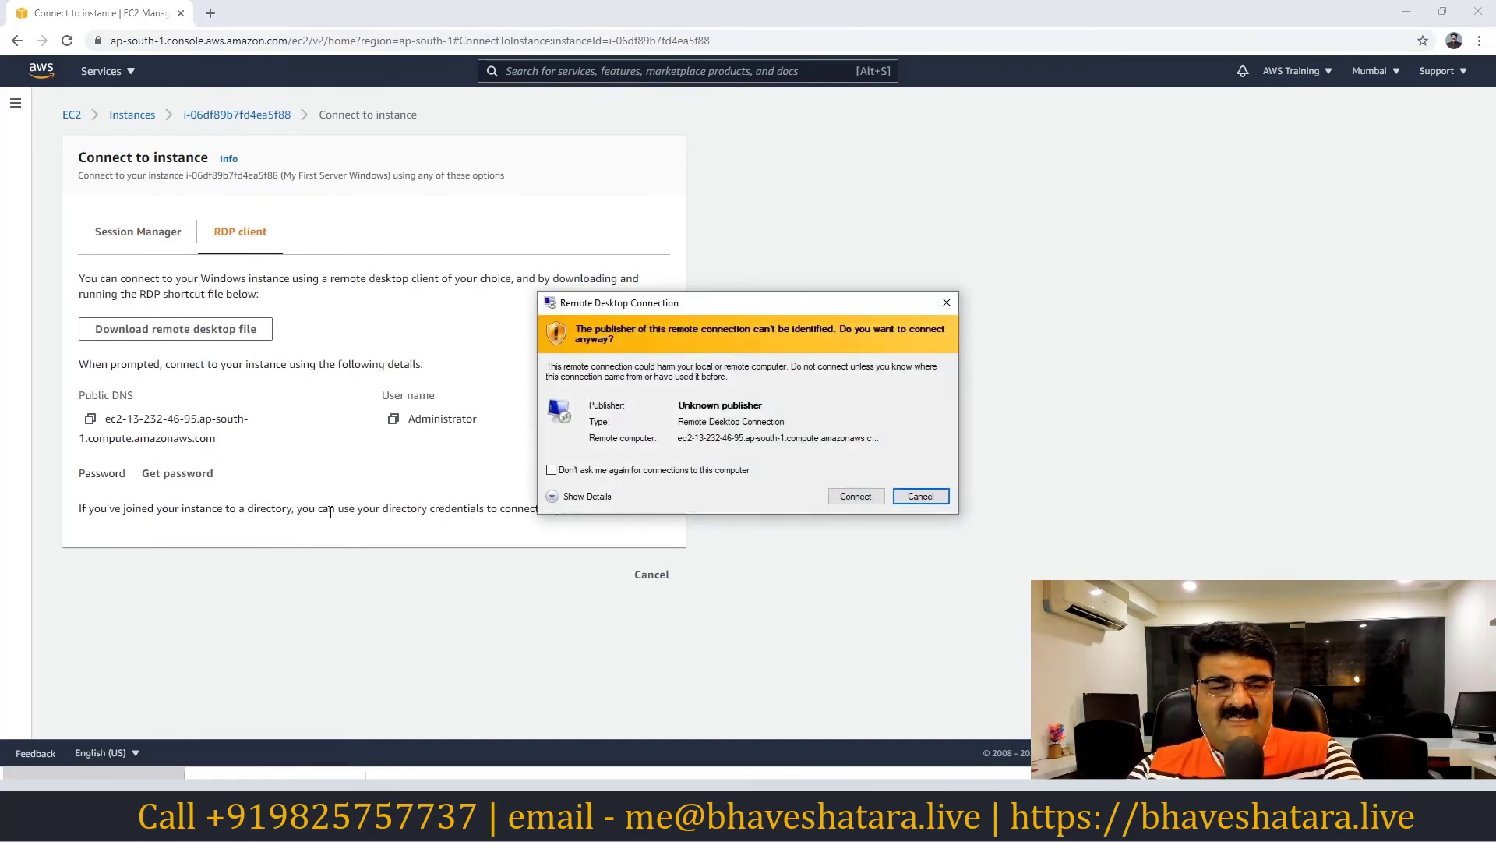
pyautogui.click(857, 497)
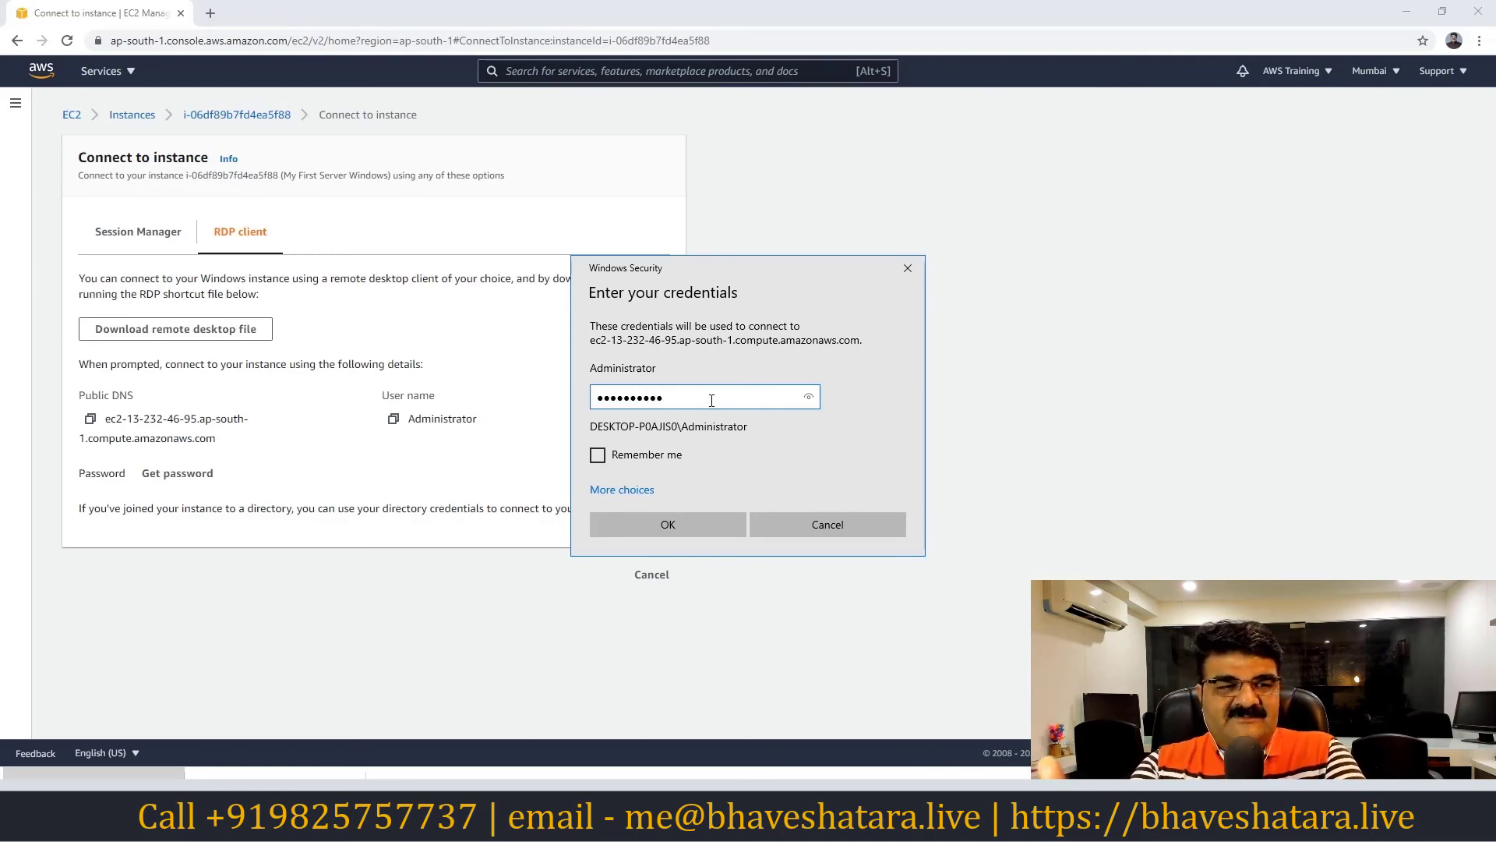
# Log in as Administrator with the new password, accept the certificate, then minimise the session
pyautogui.click(671, 527)
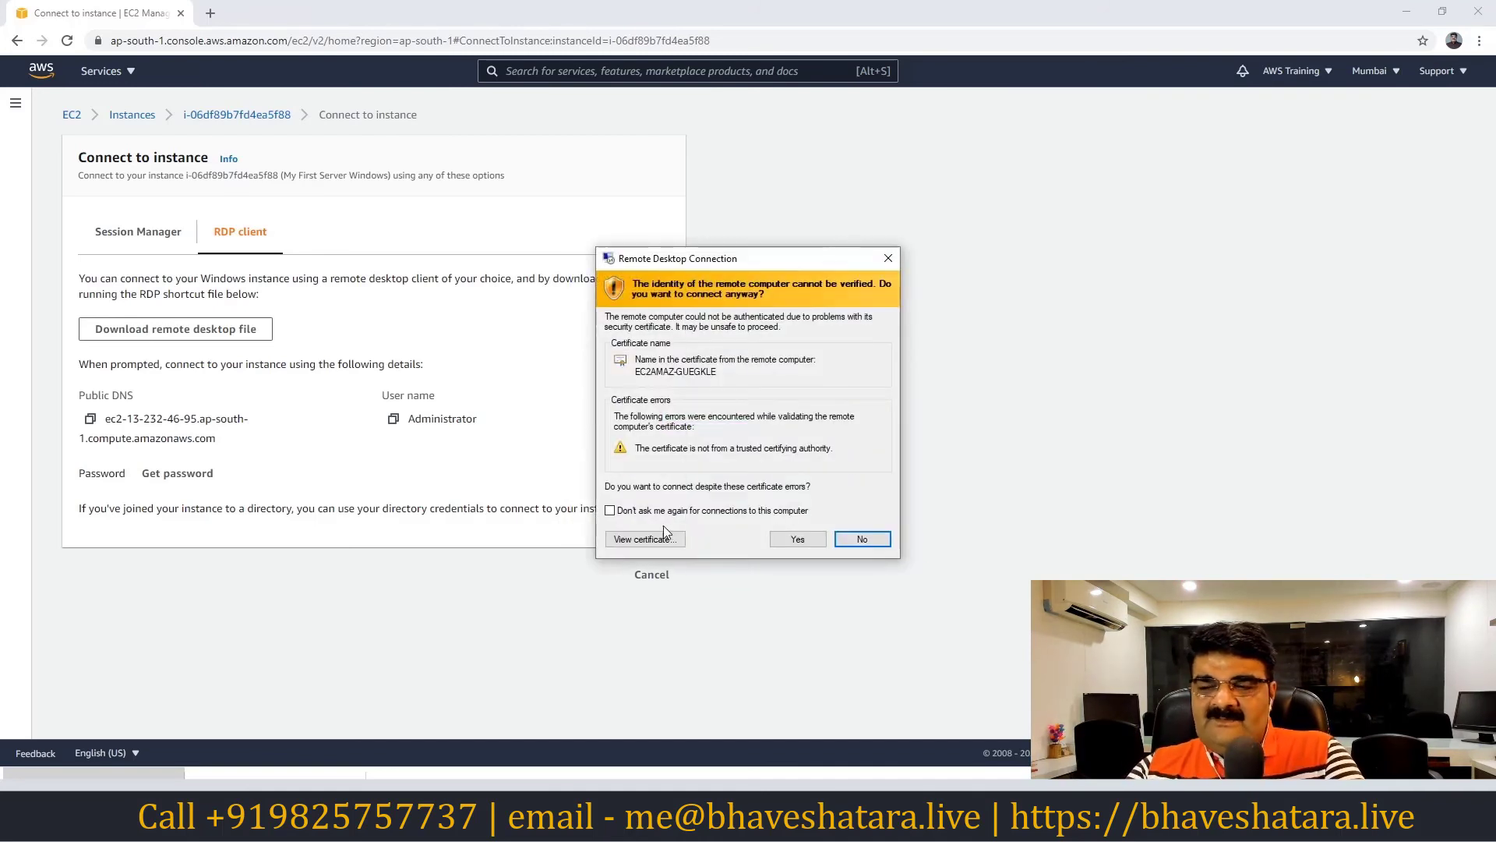
pyautogui.click(797, 539)
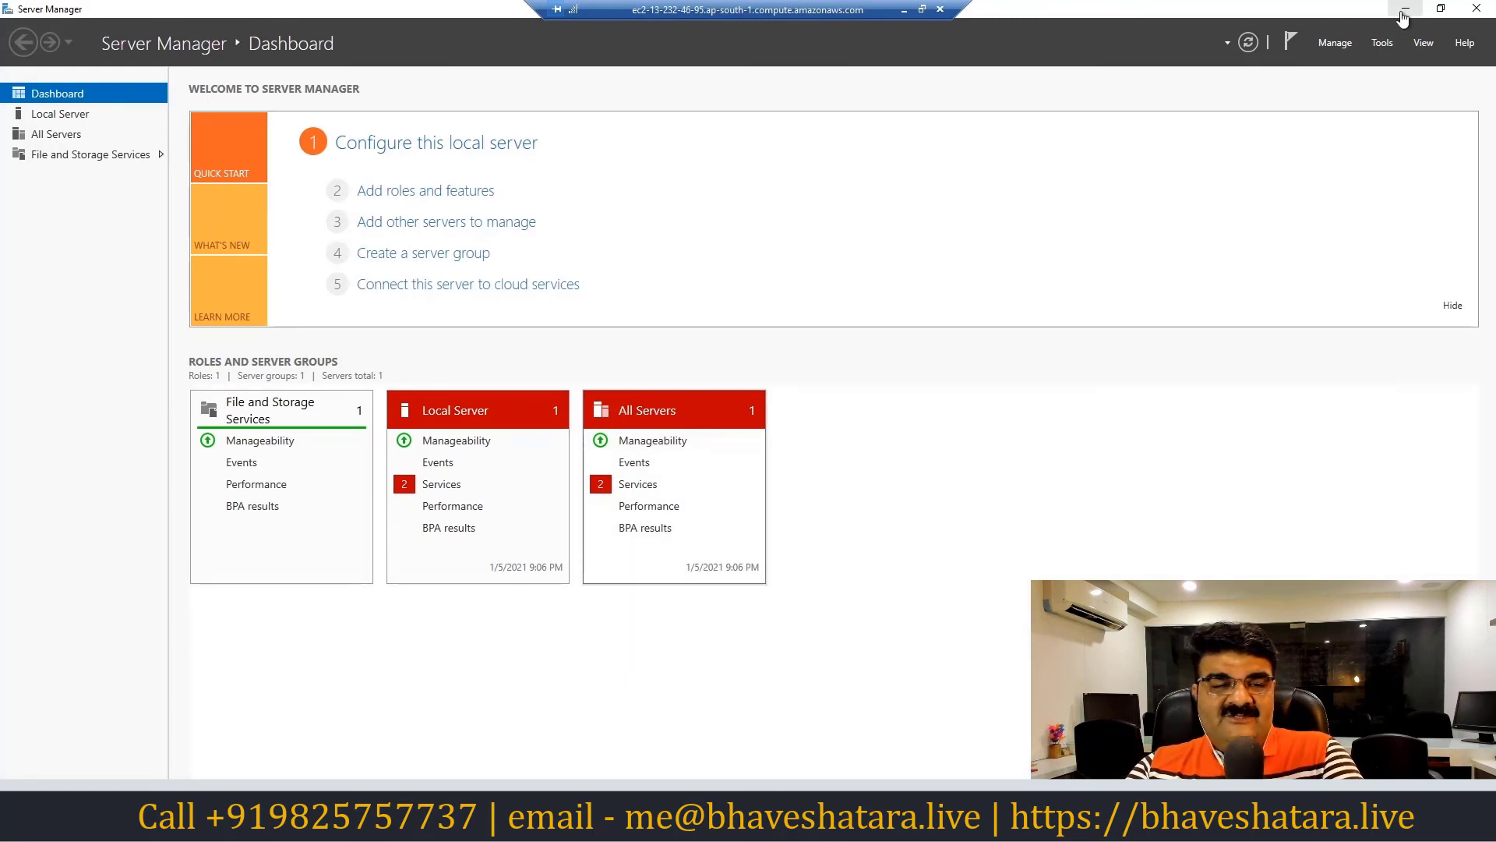
pyautogui.click(1403, 9)
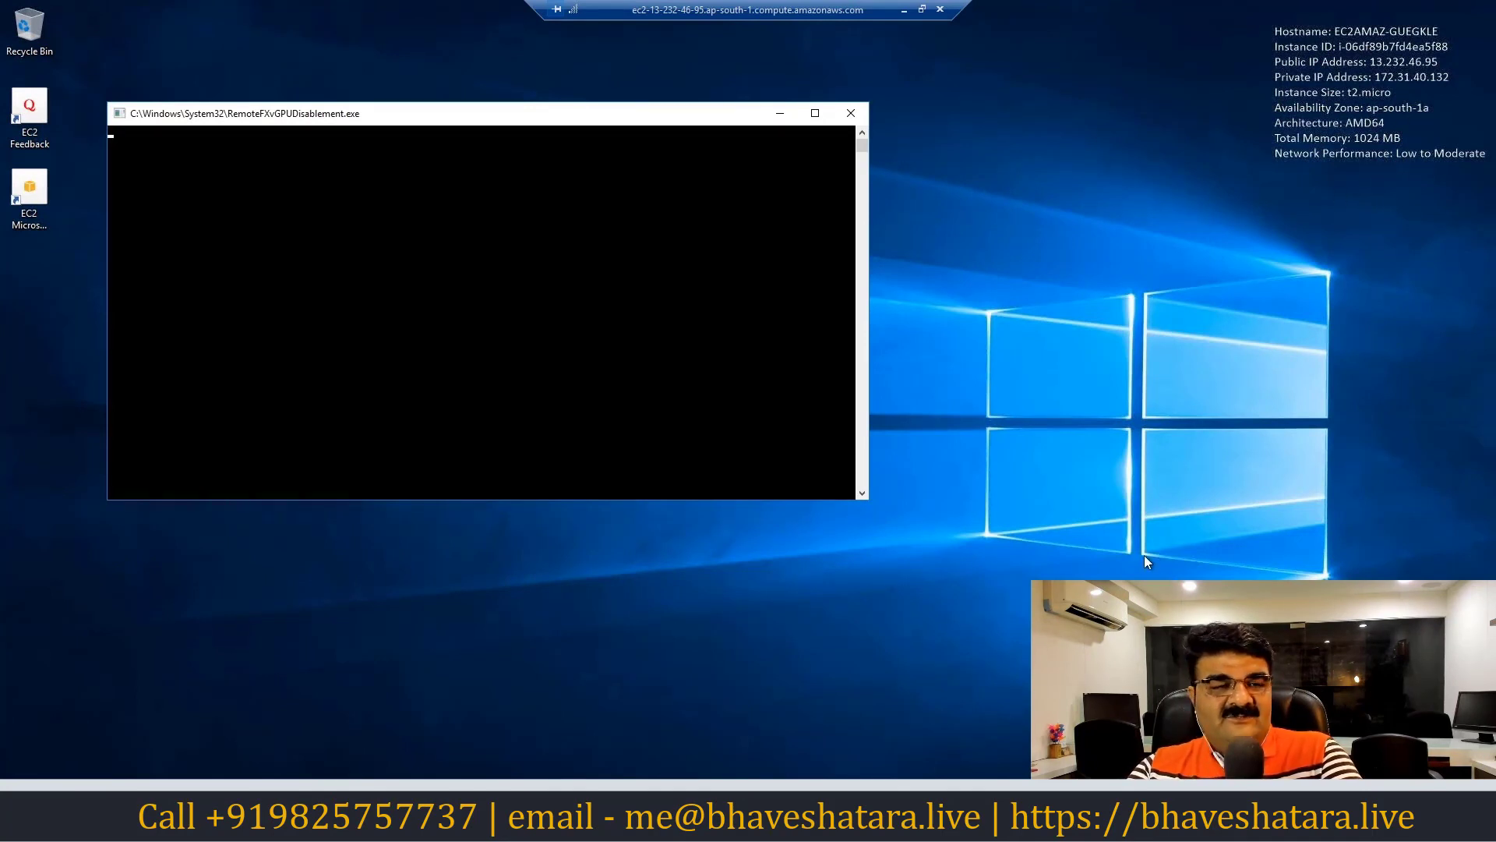
pyautogui.click(904, 11)
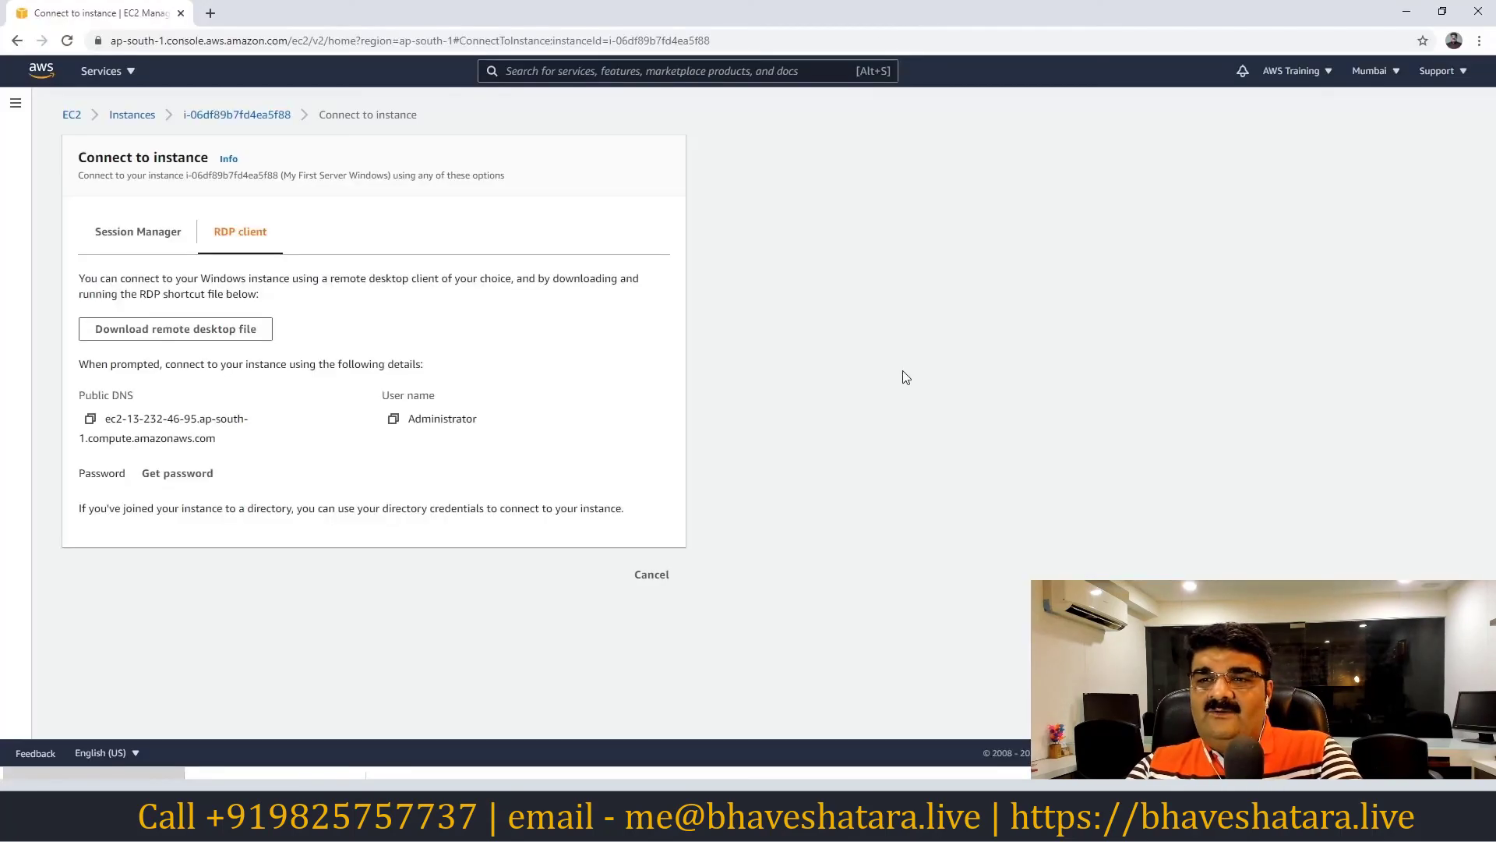
# Return to the Instances list and look through the Instance state and Actions menus
pyautogui.click(133, 115)
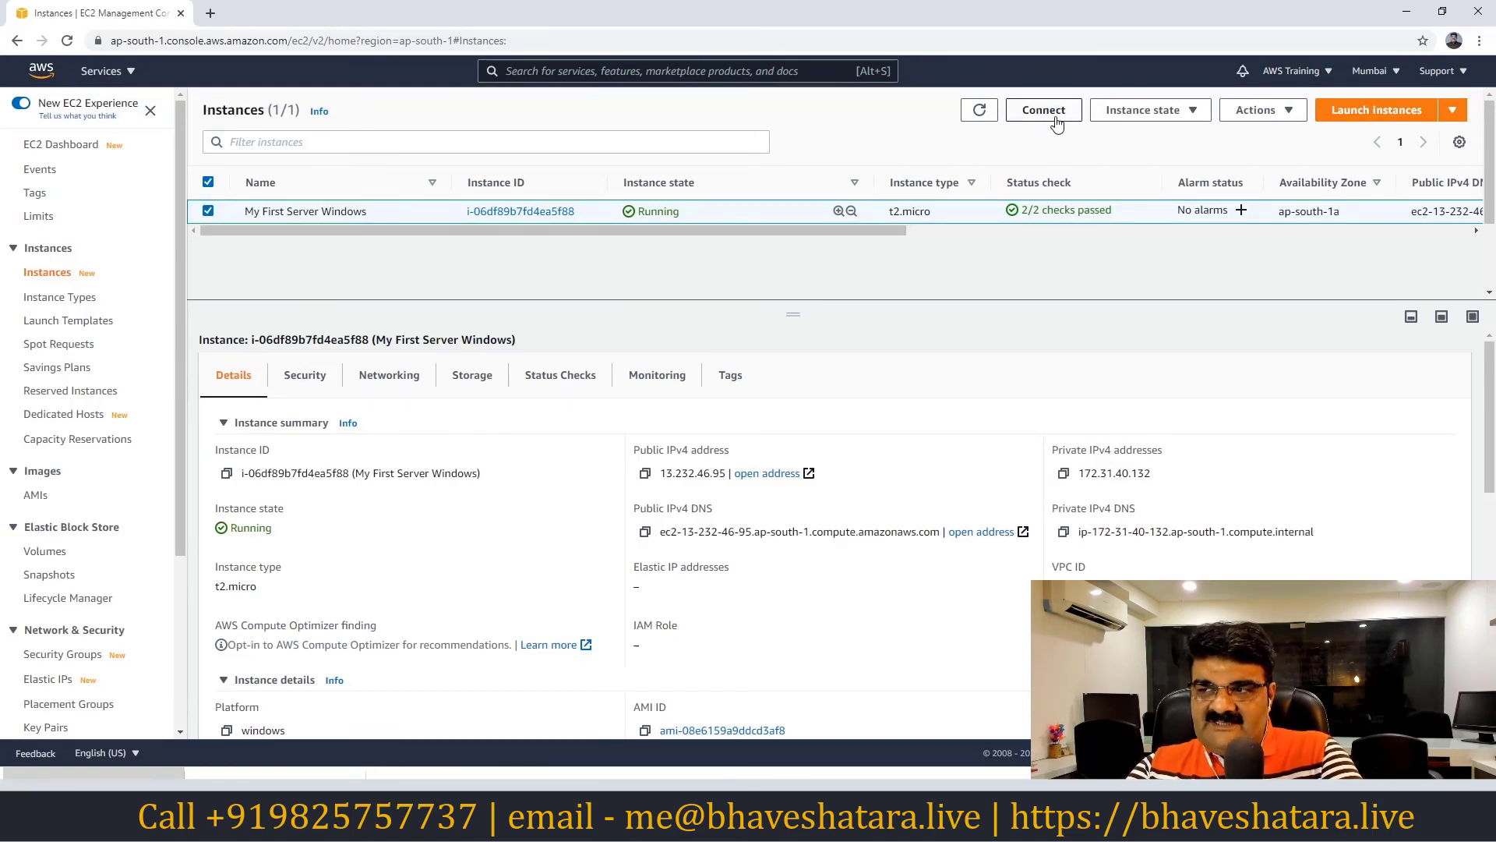
pyautogui.click(1146, 113)
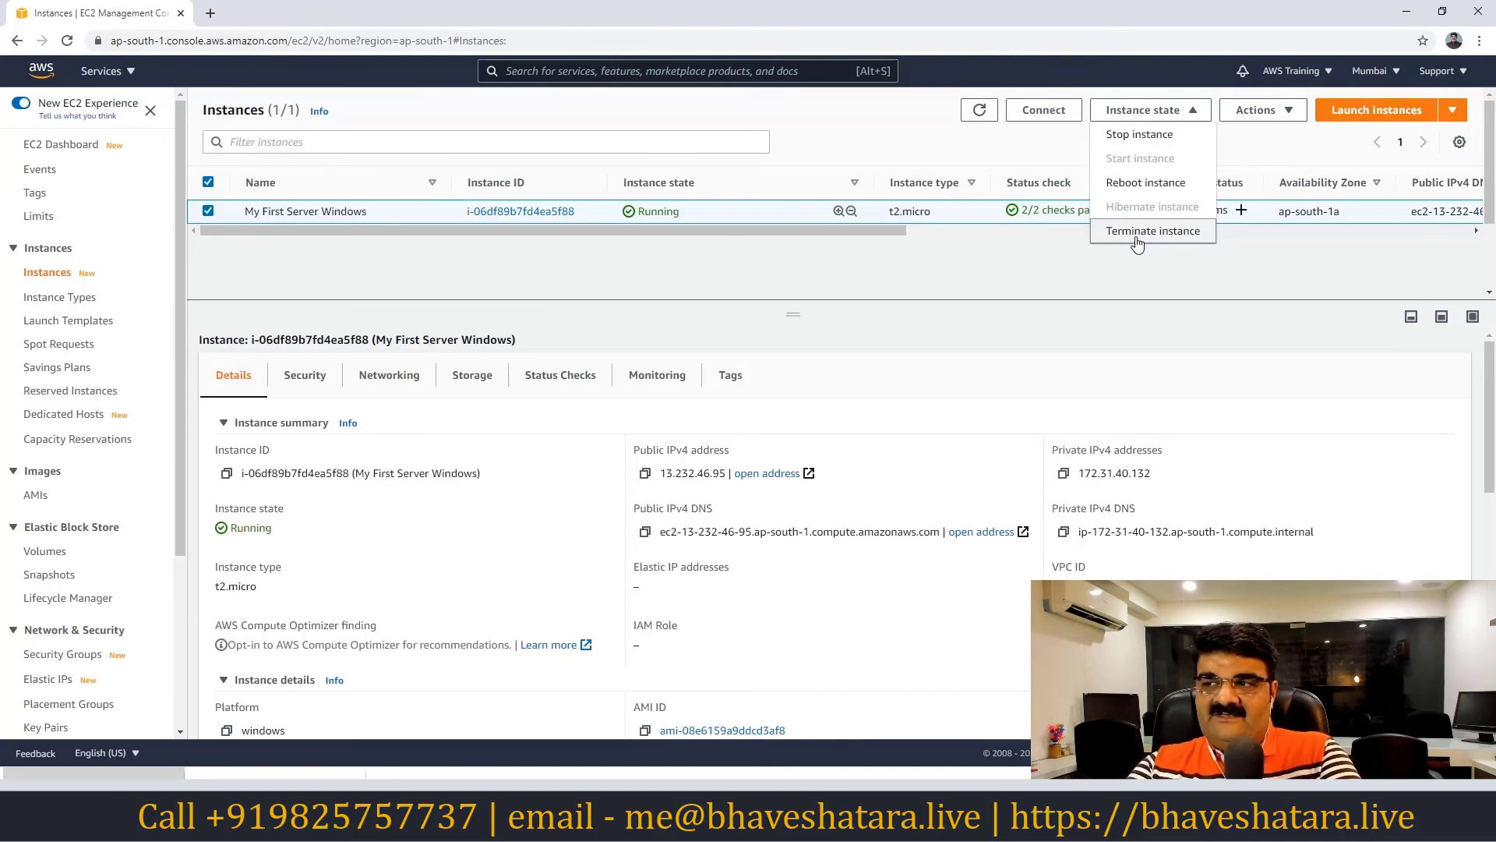
pyautogui.click(1262, 110)
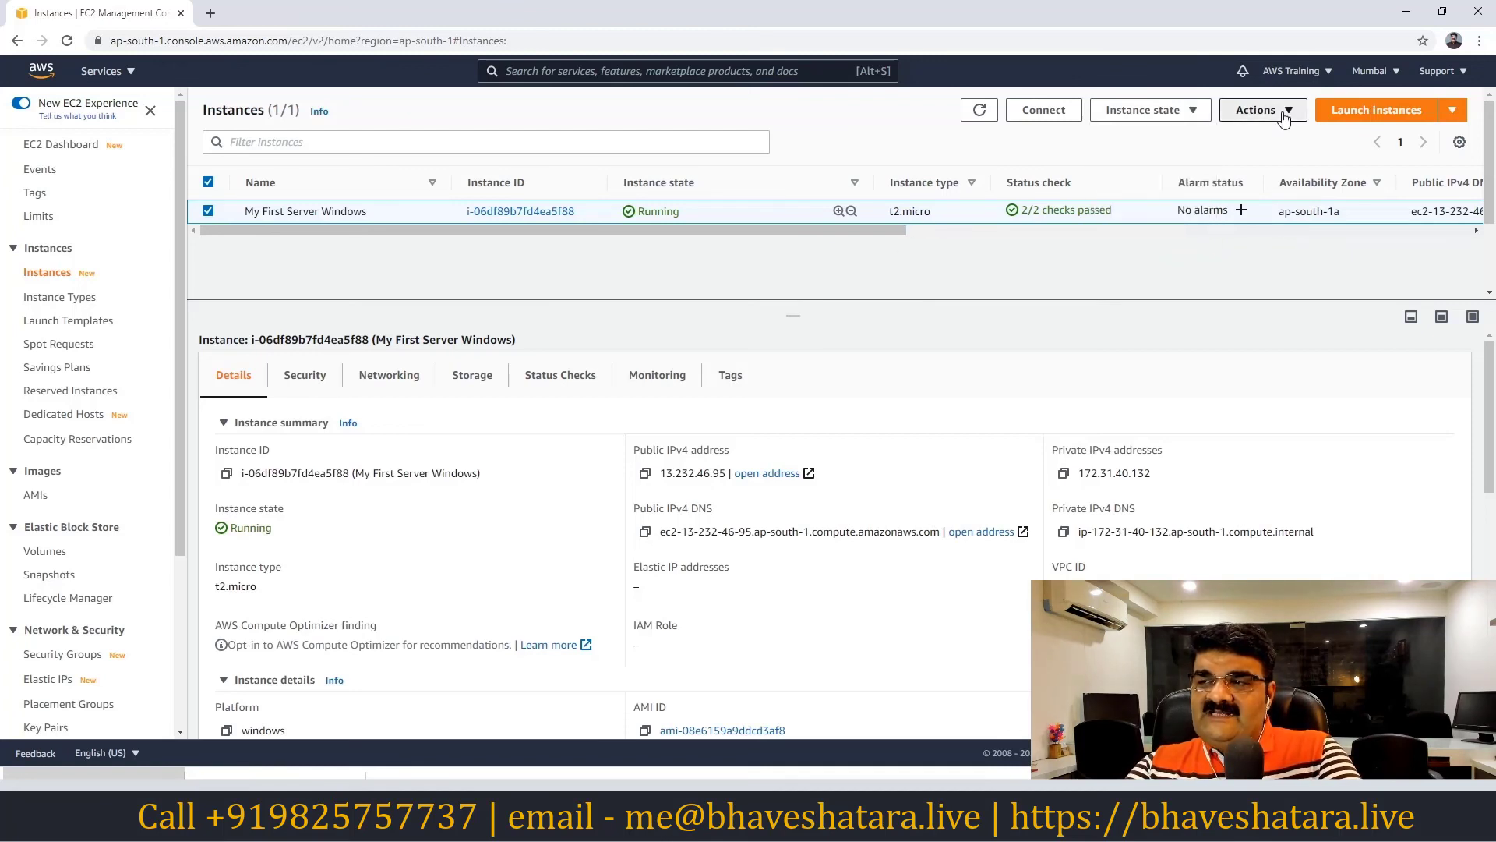
pyautogui.click(1263, 110)
pyautogui.scroll(-1, 1286, 230)
pyautogui.scroll(1, 1286, 231)
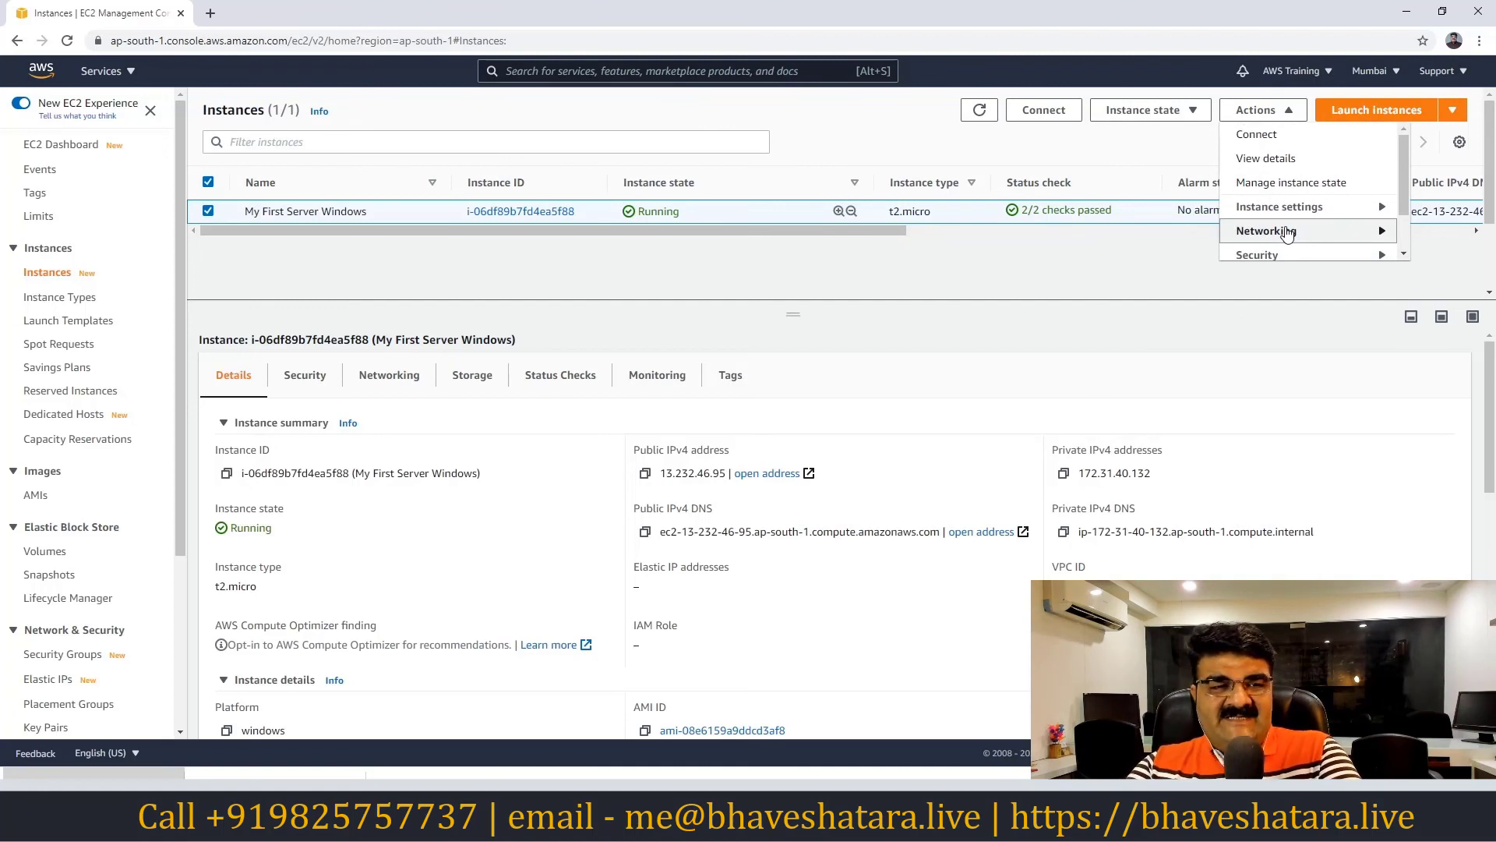
pyautogui.scroll(-1, 1251, 204)
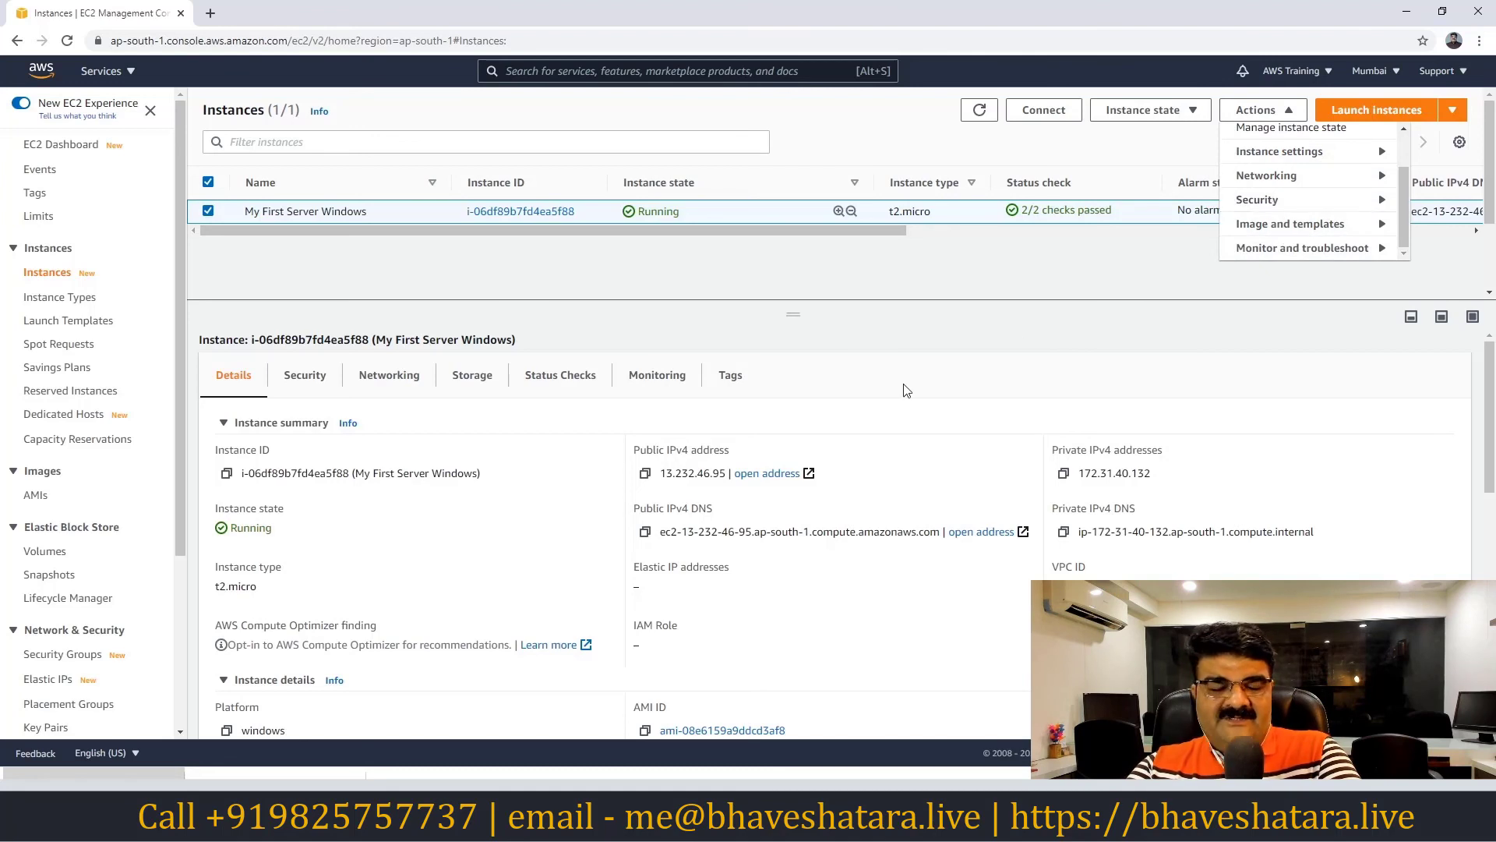
pyautogui.click(978, 284)
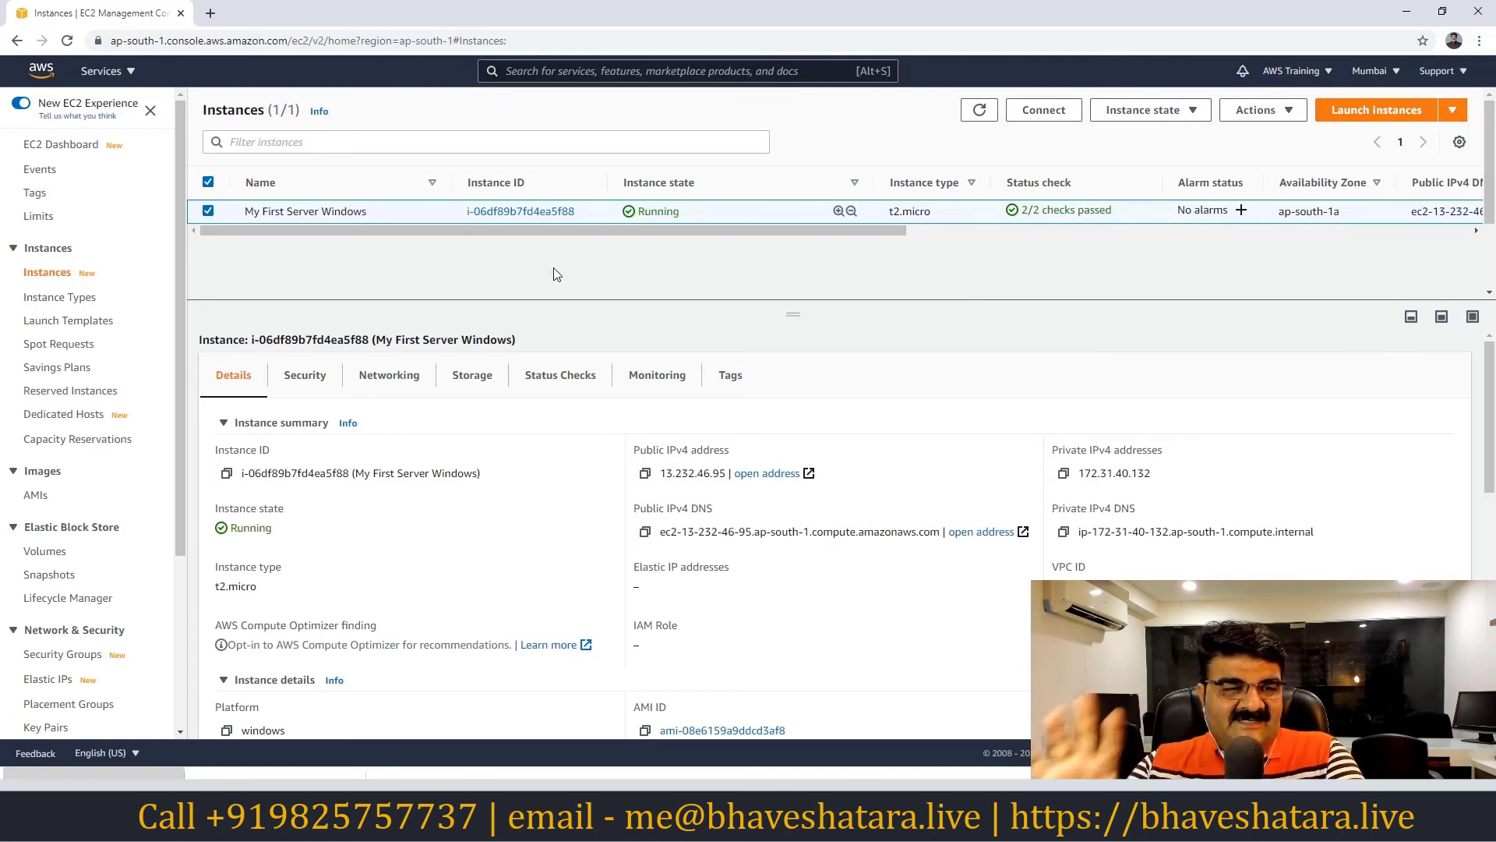
# Terminate My First Server Windows and refresh the list to show it Shutting-down
pyautogui.click(1142, 110)
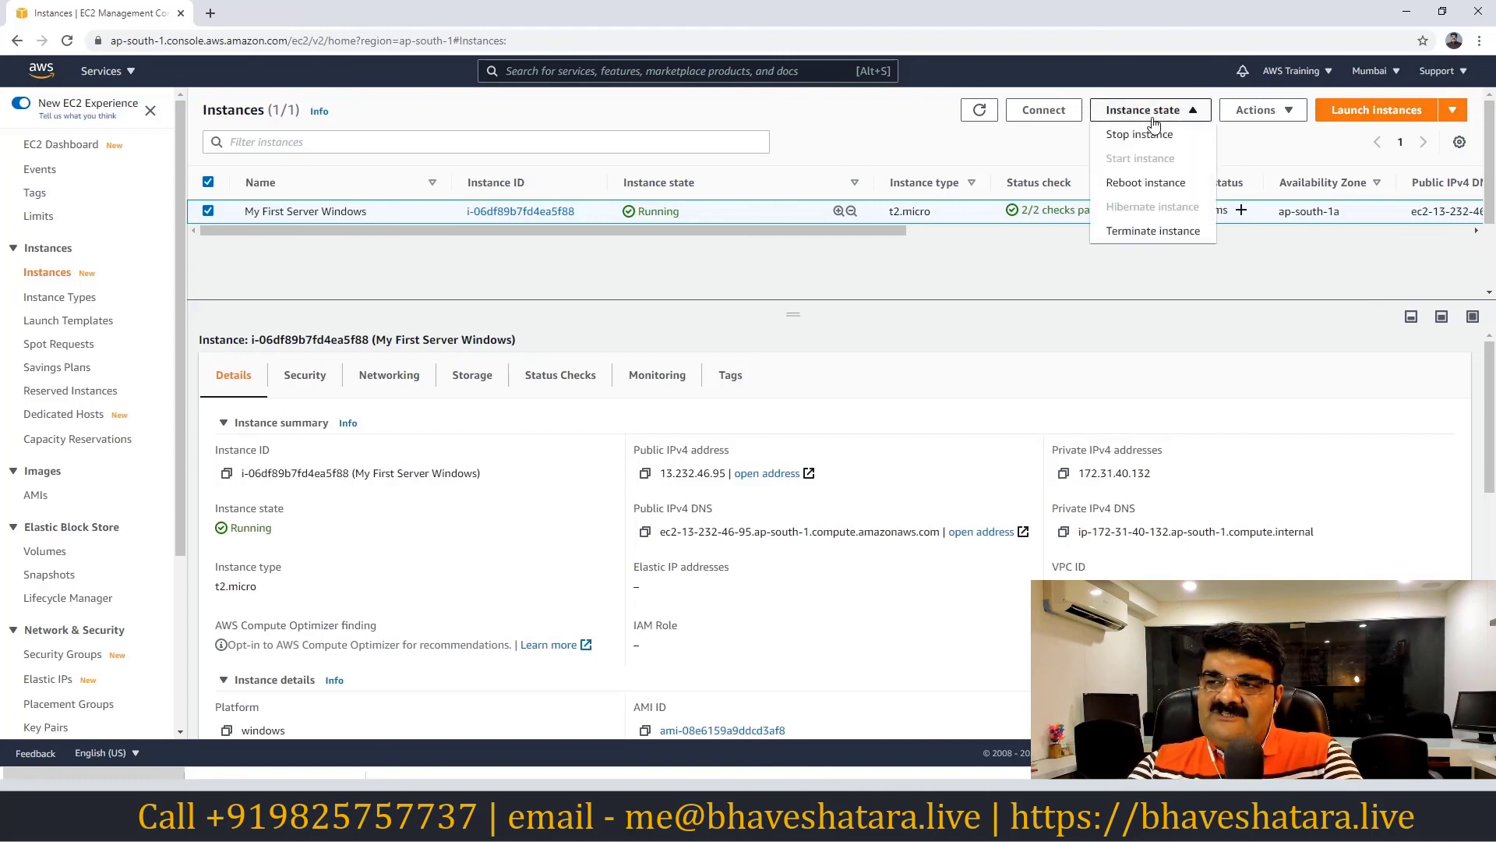
pyautogui.click(1137, 232)
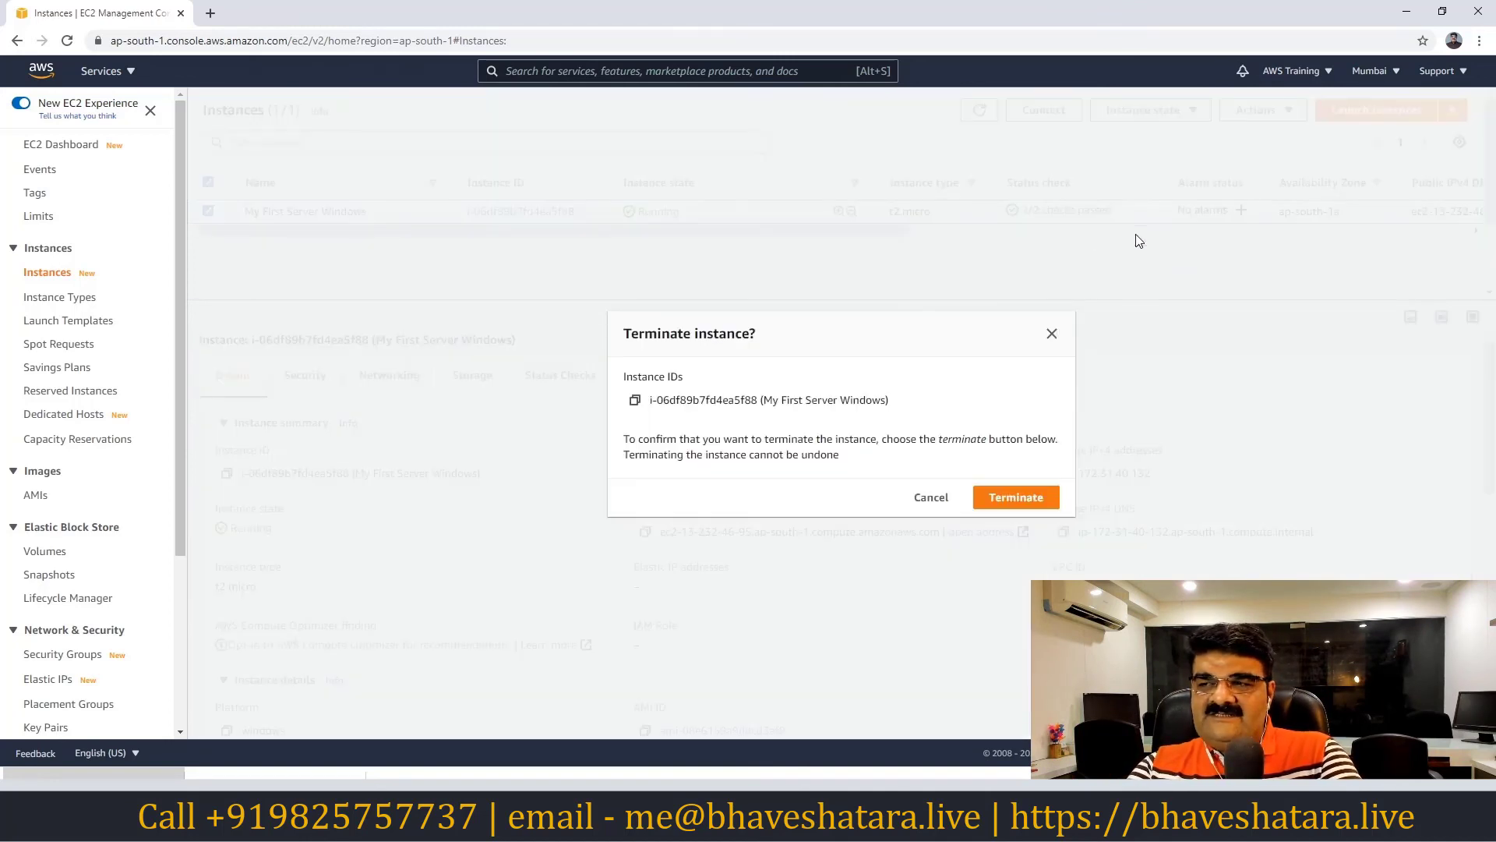
pyautogui.click(1016, 505)
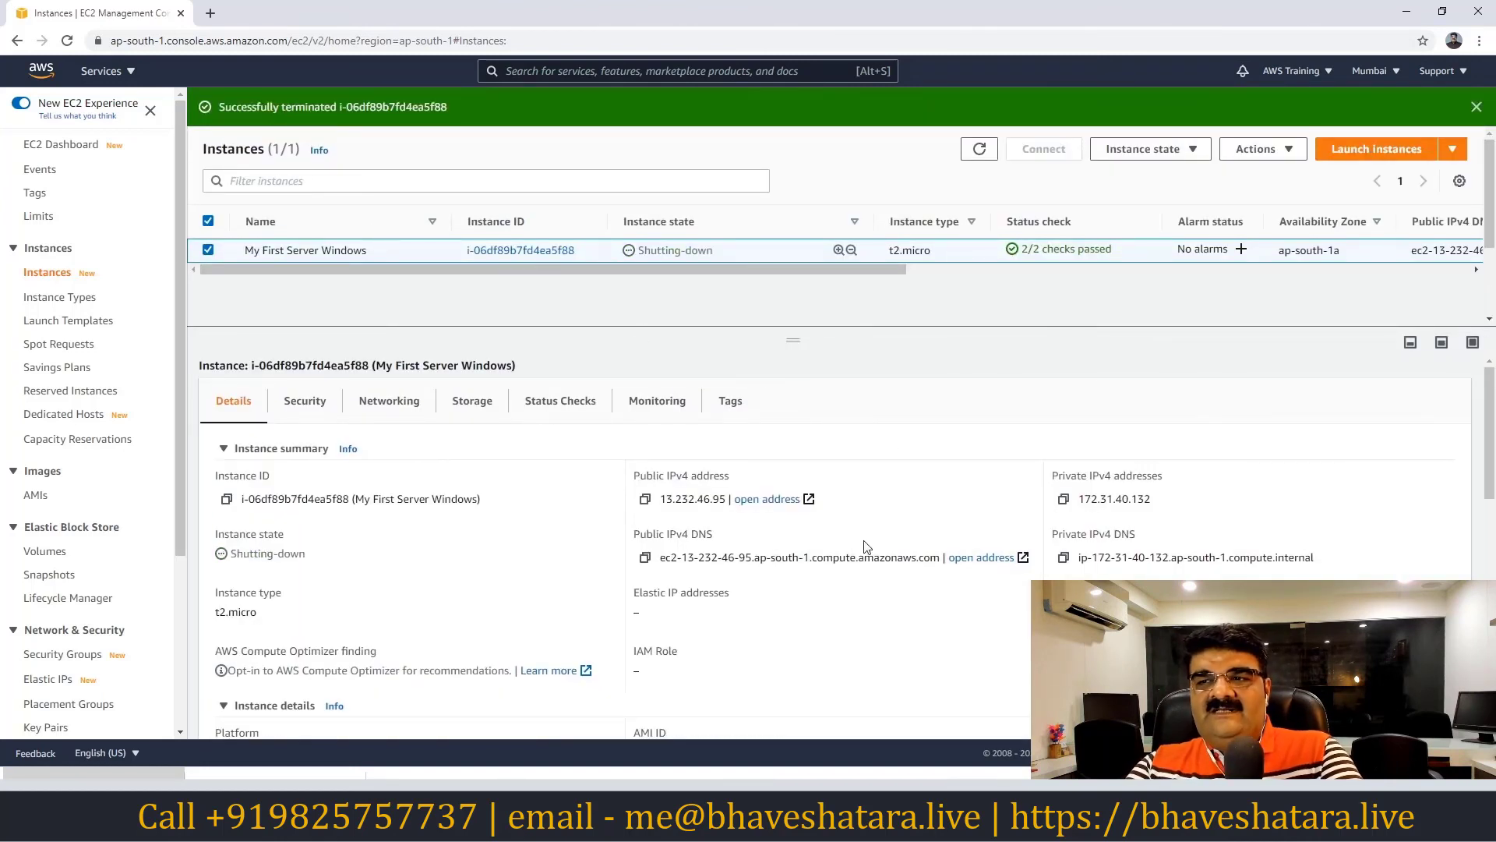
pyautogui.click(980, 149)
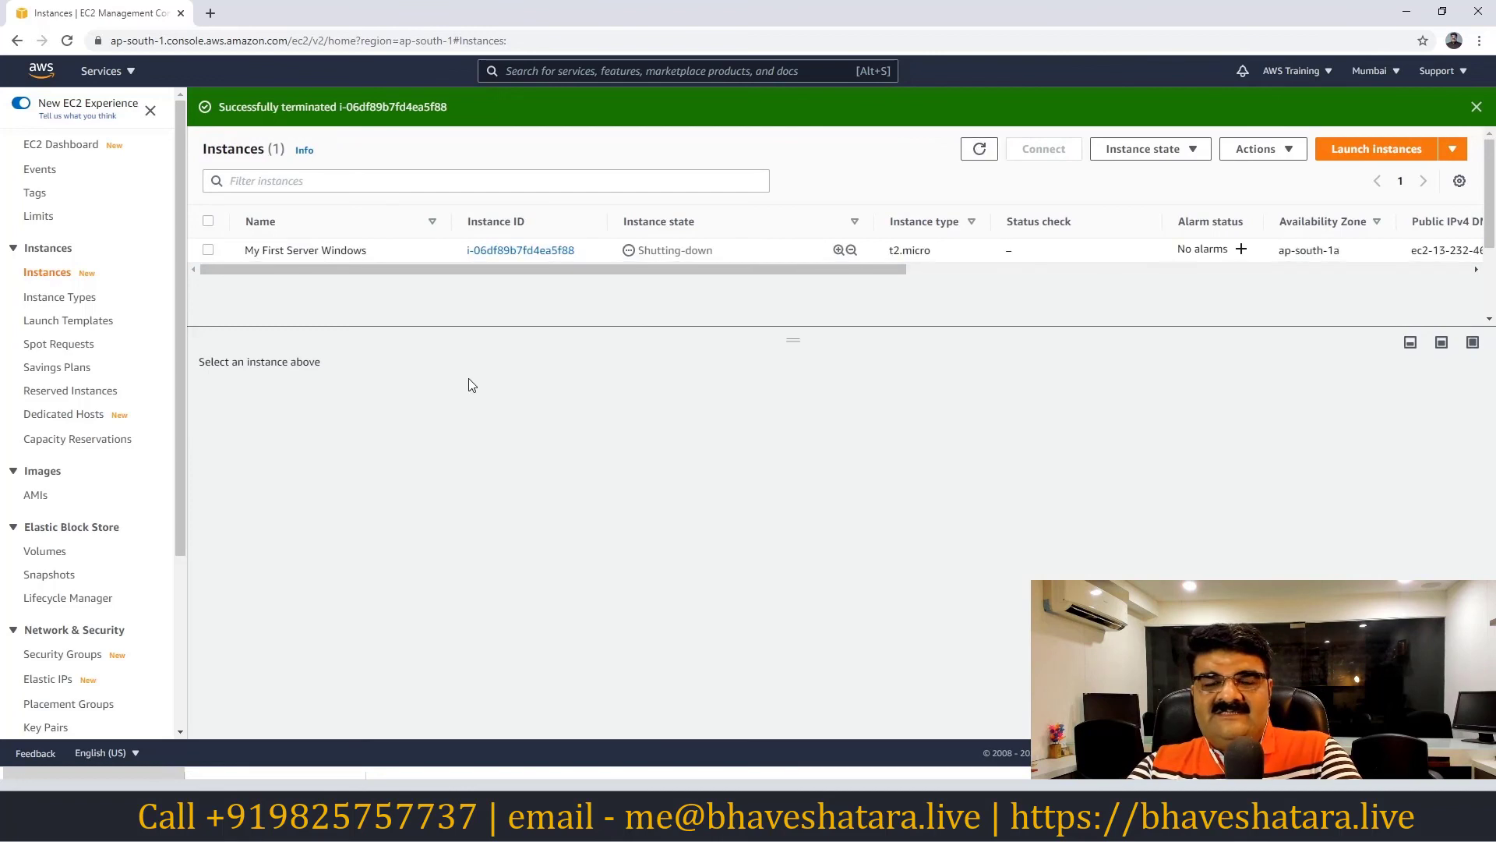